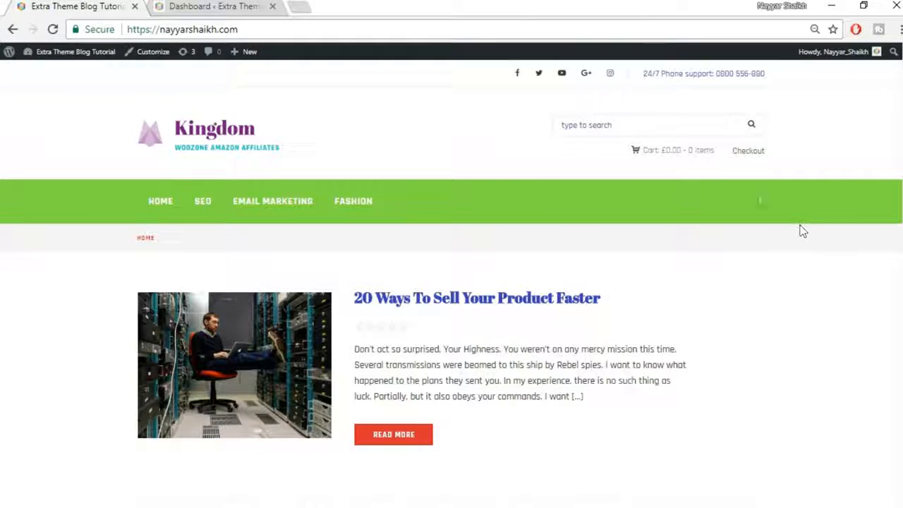
# Search the WordPress plugin directory for "custom css", then install and activate the WP Add Custom CSS plugin
pyautogui.click(239, 5)
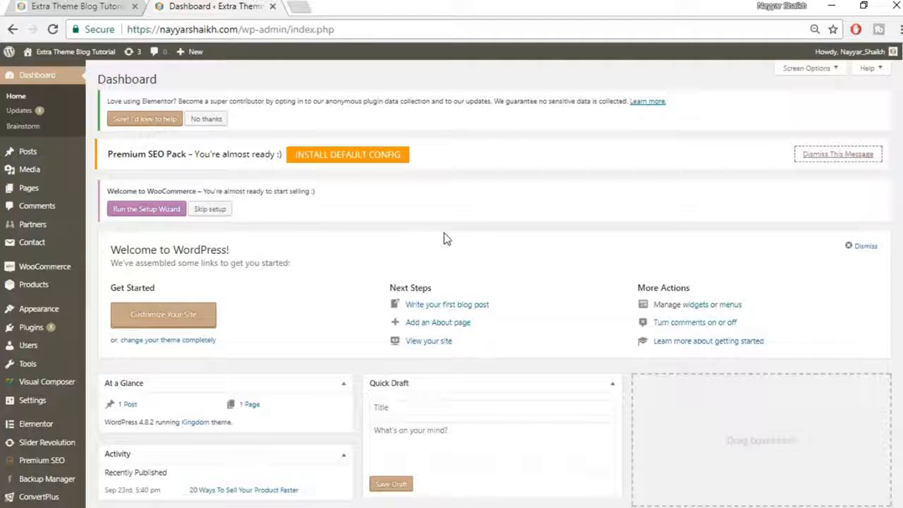
pyautogui.moveTo(32, 329)
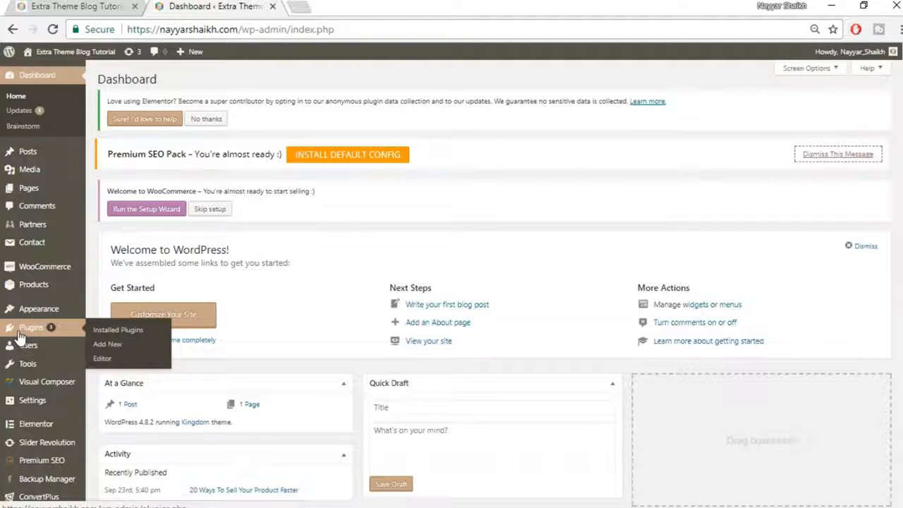
pyautogui.click(113, 346)
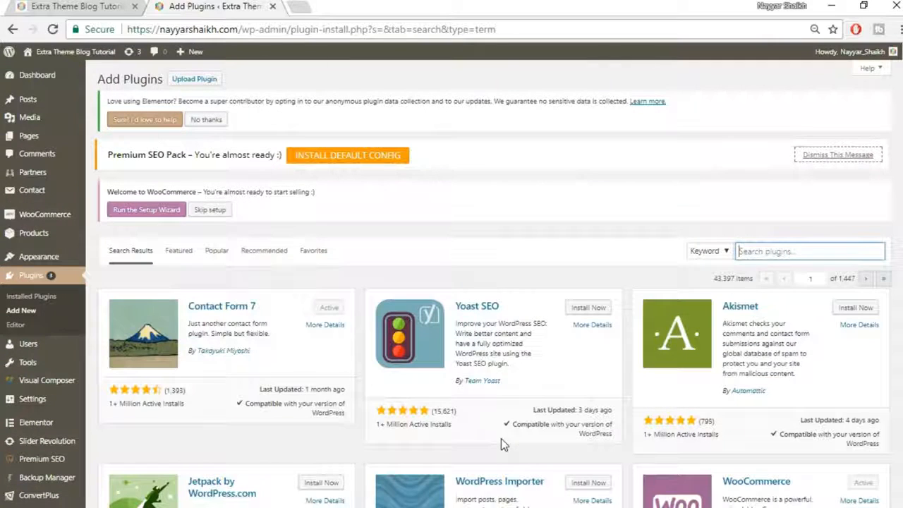
pyautogui.write('custom css')
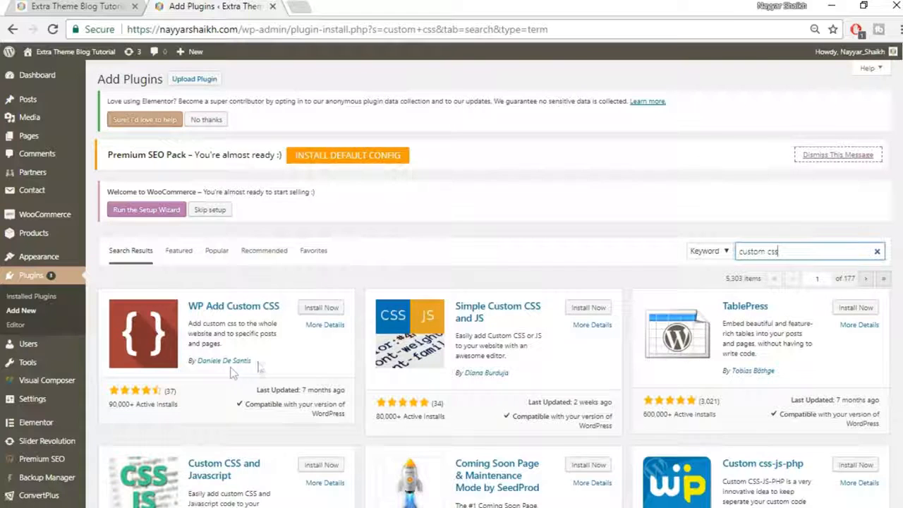
pyautogui.click(322, 309)
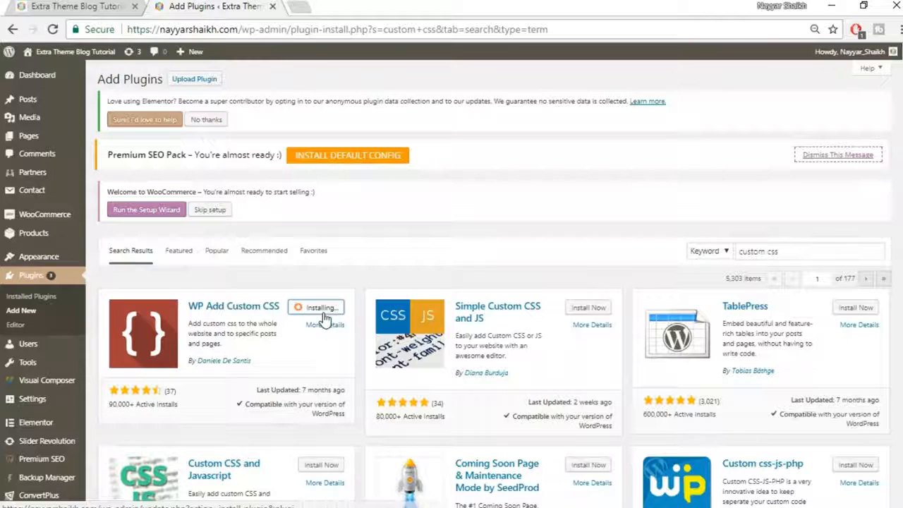
pyautogui.click(322, 311)
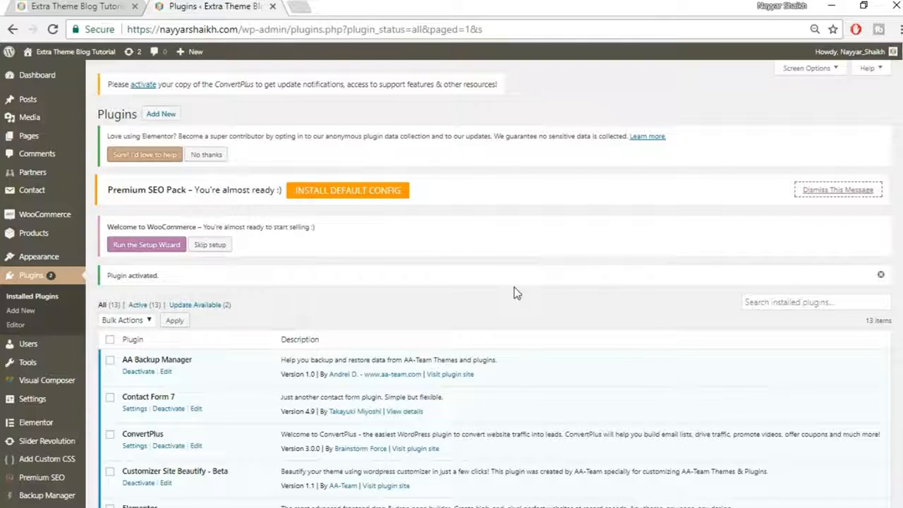
# Open the Add Custom CSS plugin's settings page showing the site-wide CSS rules
pyautogui.scroll(-2, 514, 296)
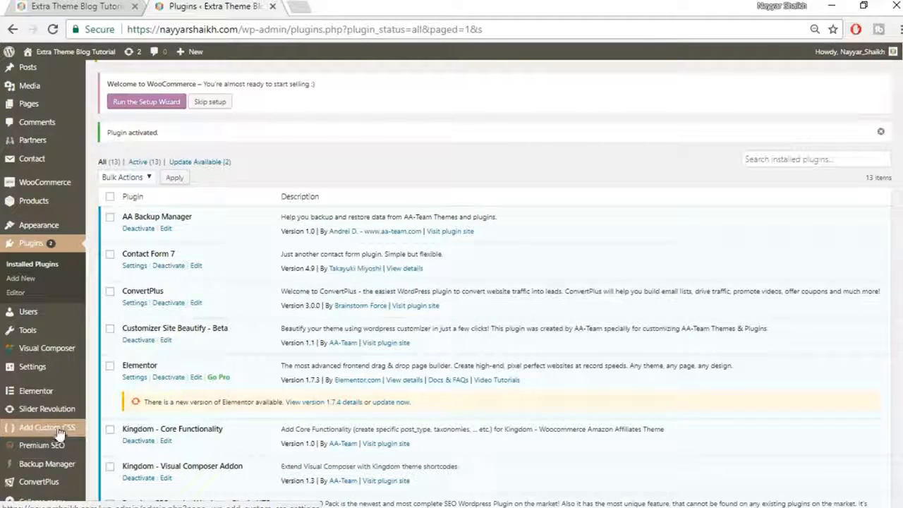
pyautogui.click(43, 431)
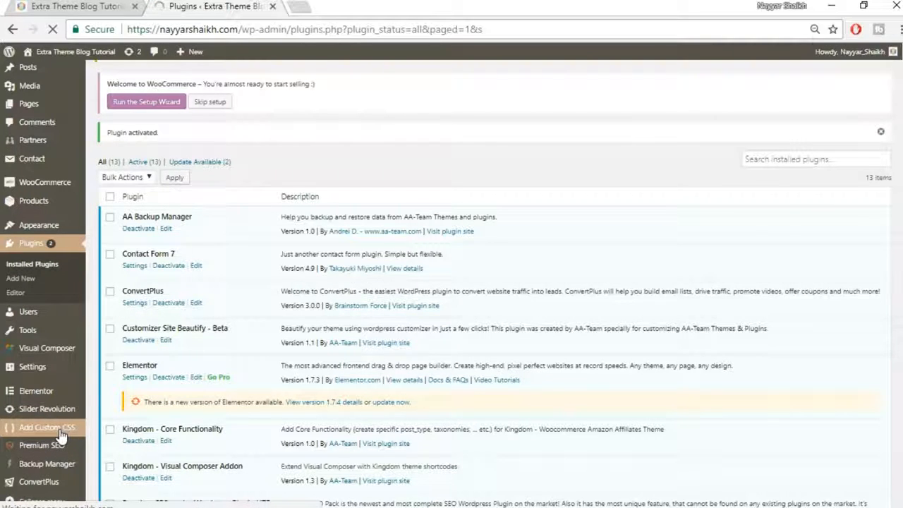
pyautogui.scroll(-1, 424, 310)
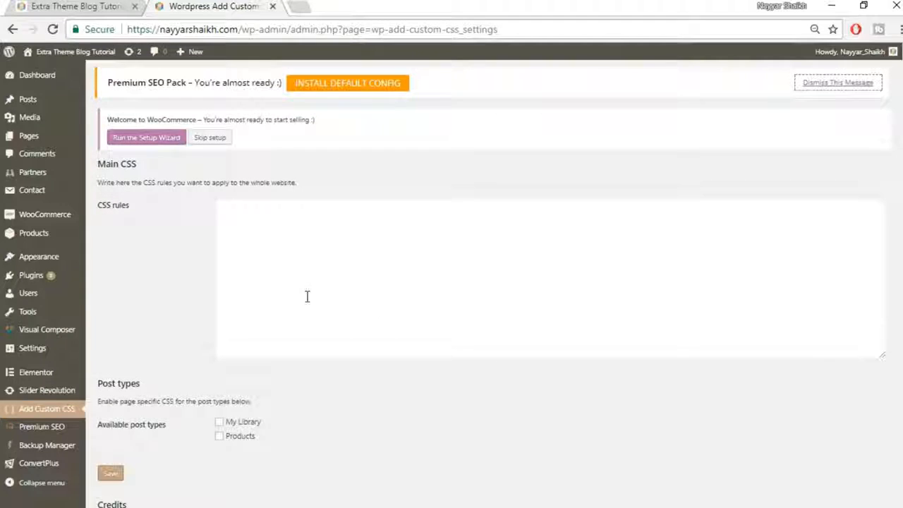
# Switch to Notepad to review the CSS topic list, highlighting the Comment and Padd Mar entries, and return to the site's front page in Chrome
pyautogui.click(70, 6)
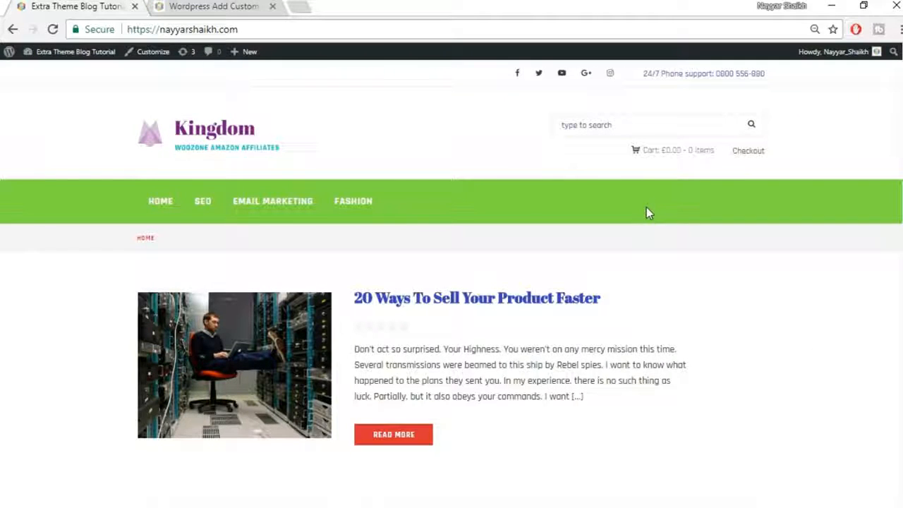
pyautogui.hotkey('alt', 'Tab')
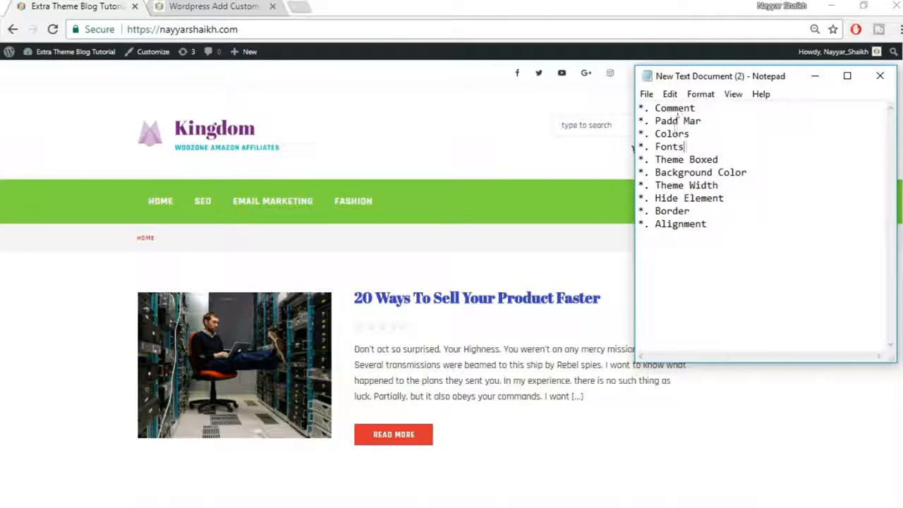
pyautogui.moveTo(703, 121); pyautogui.dragTo(637, 104)
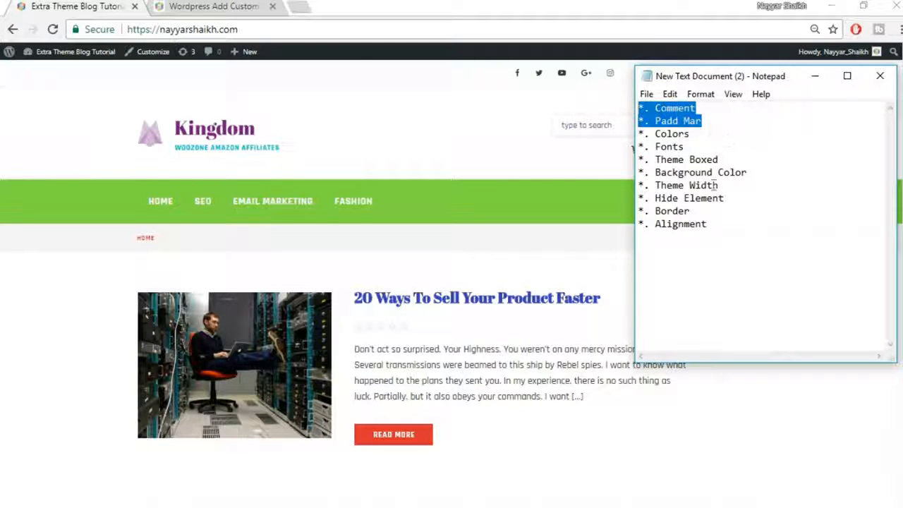
pyautogui.click(591, 255)
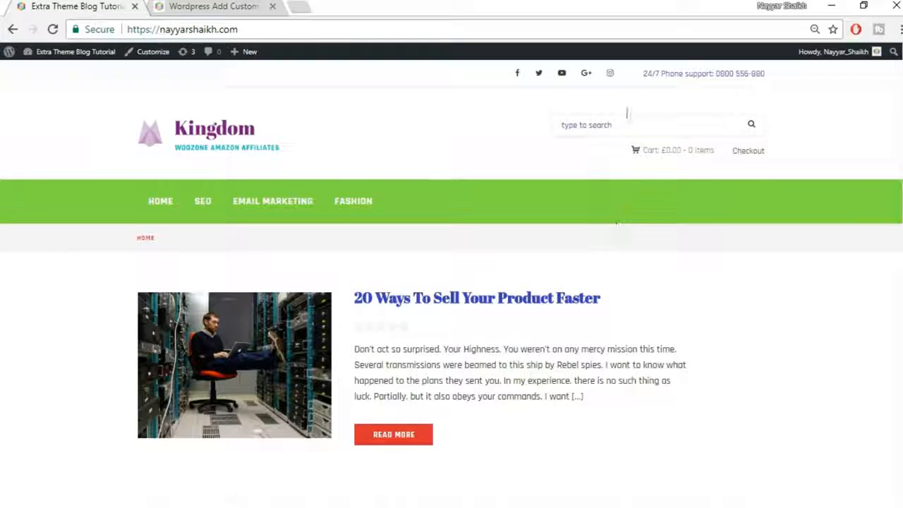
# Inspect the site header and set the padding of the .kd_header_elements rule to 0
pyautogui.rightClick(612, 175)
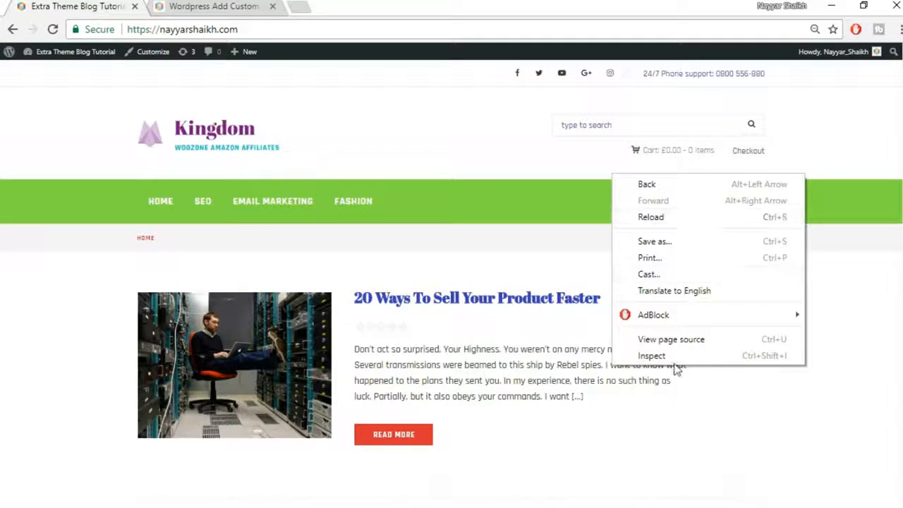
pyautogui.click(674, 356)
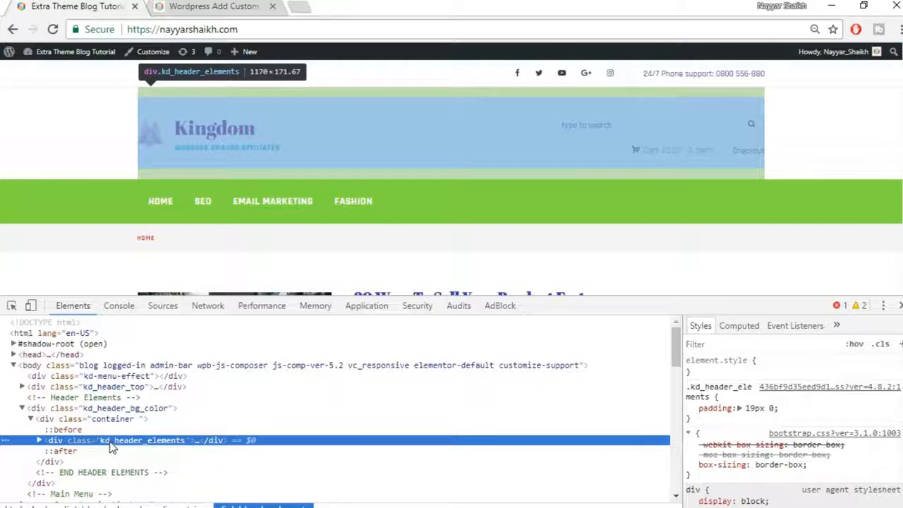
pyautogui.click(759, 409)
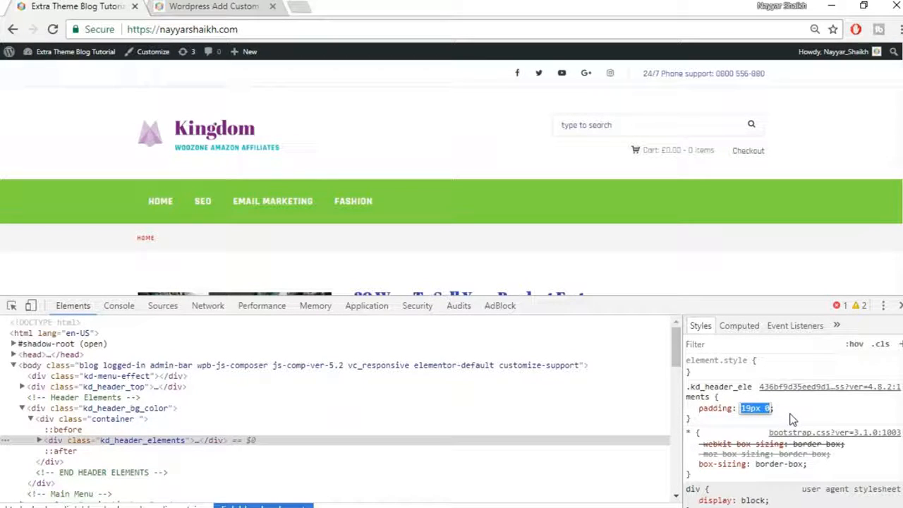
pyautogui.write('0')
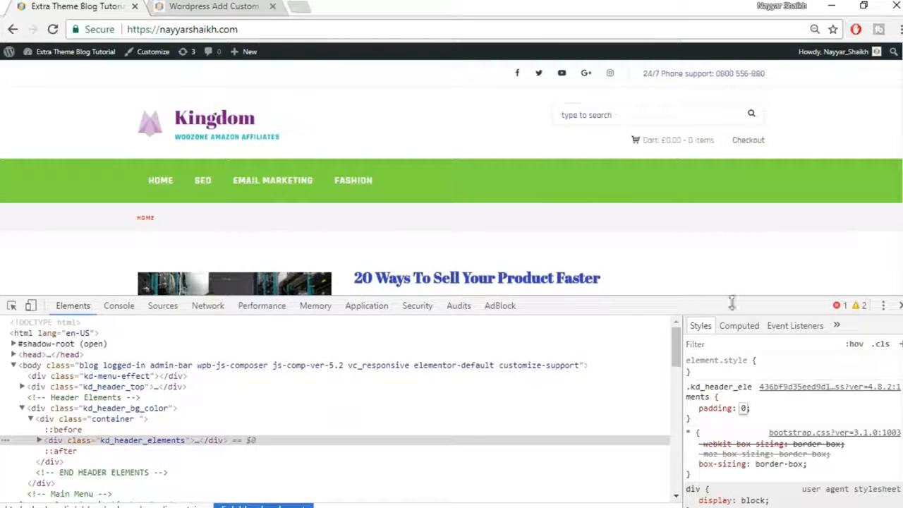
pyautogui.press('Return')
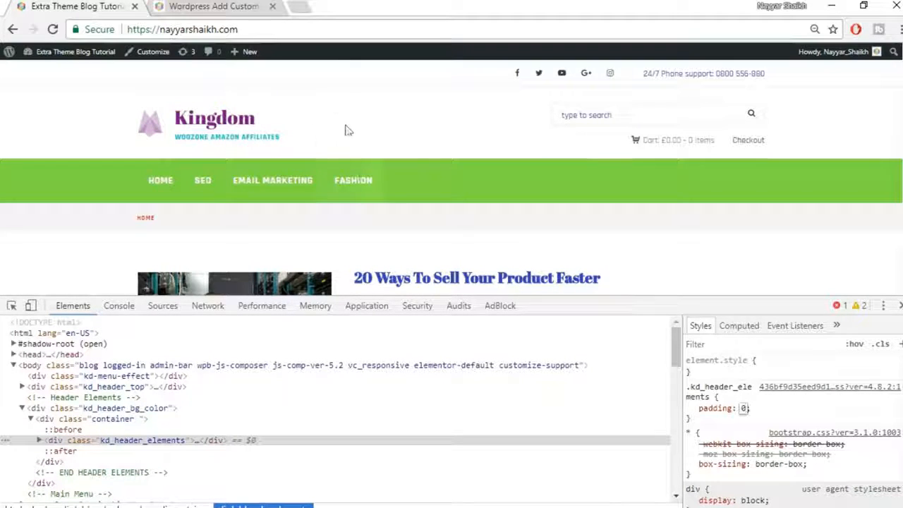
pyautogui.click(735, 425)
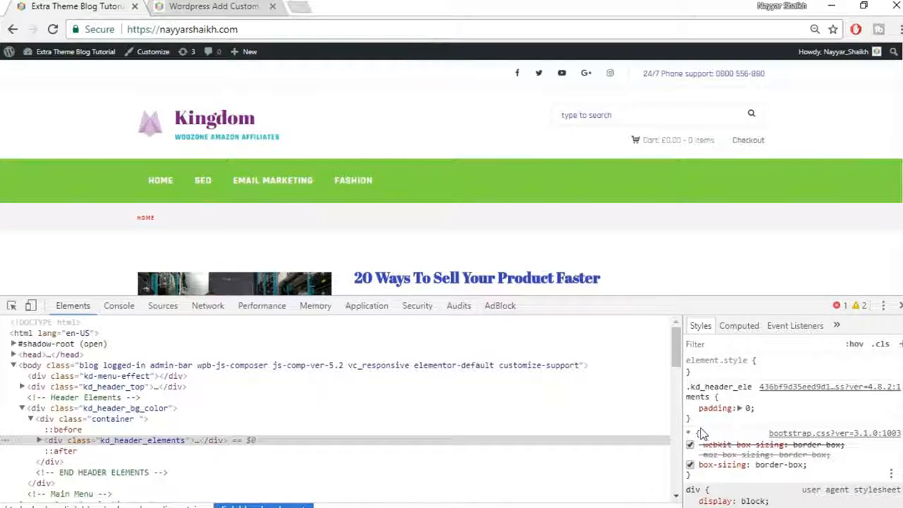
# Copy the edited .kd_header_elements rule into the main CSS rules of the Add Custom CSS page
pyautogui.moveTo(698, 421); pyautogui.dragTo(689, 385)
pyautogui.hotkey('ctrl', 'c')
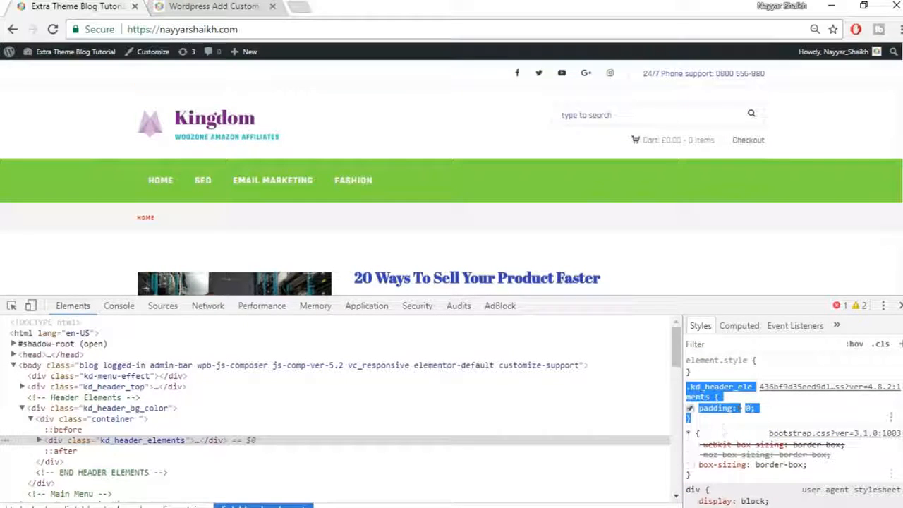
pyautogui.click(212, 6)
pyautogui.click(352, 302)
pyautogui.hotkey('ctrl', 'v')
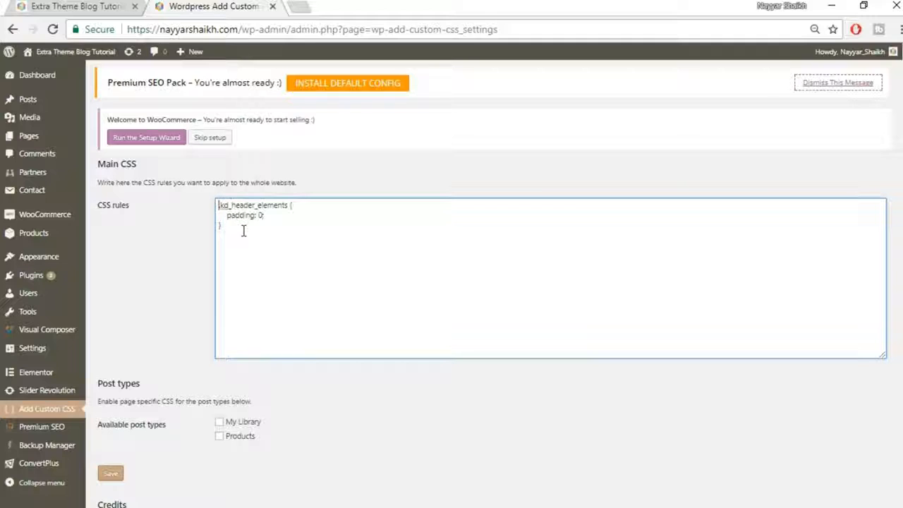
# Add the comment "/* Header CSS */" above the .kd_header_elements rule, separated by a blank line
pyautogui.press('Return')
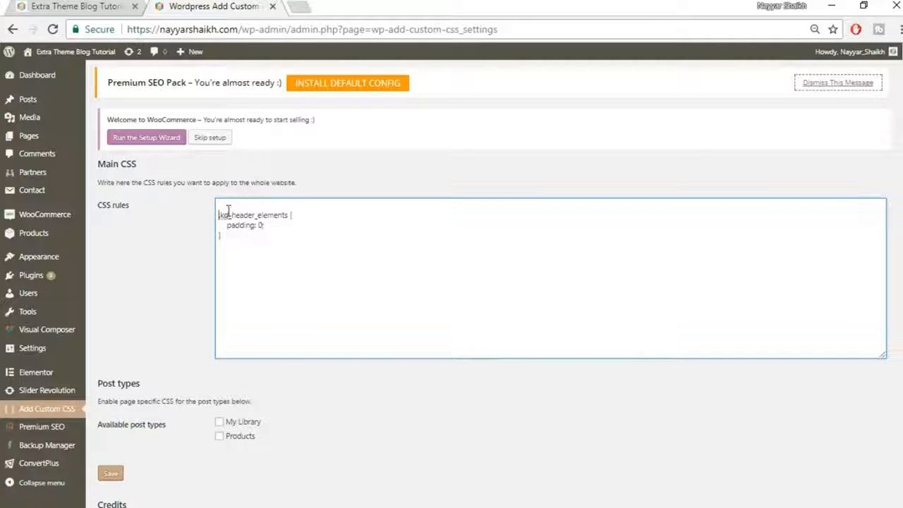
pyautogui.press('Return')
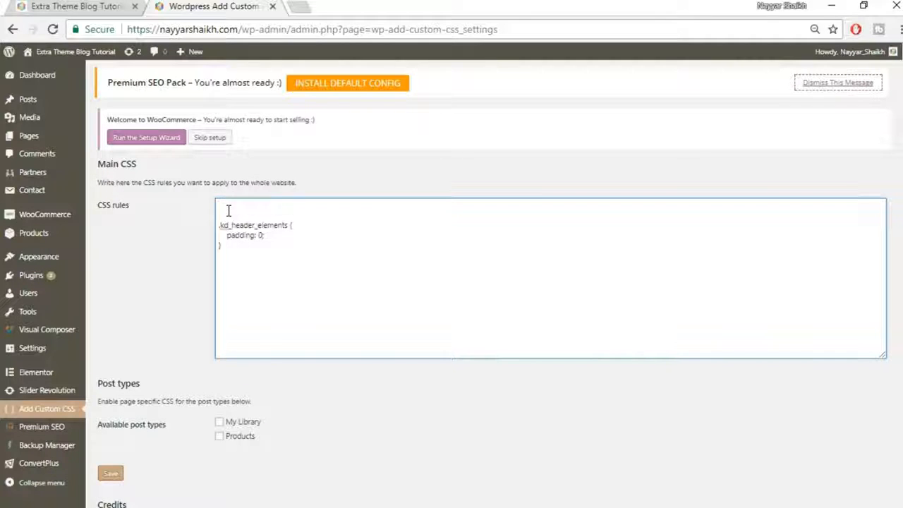
pyautogui.click(46, 5)
pyautogui.moveTo(706, 136)
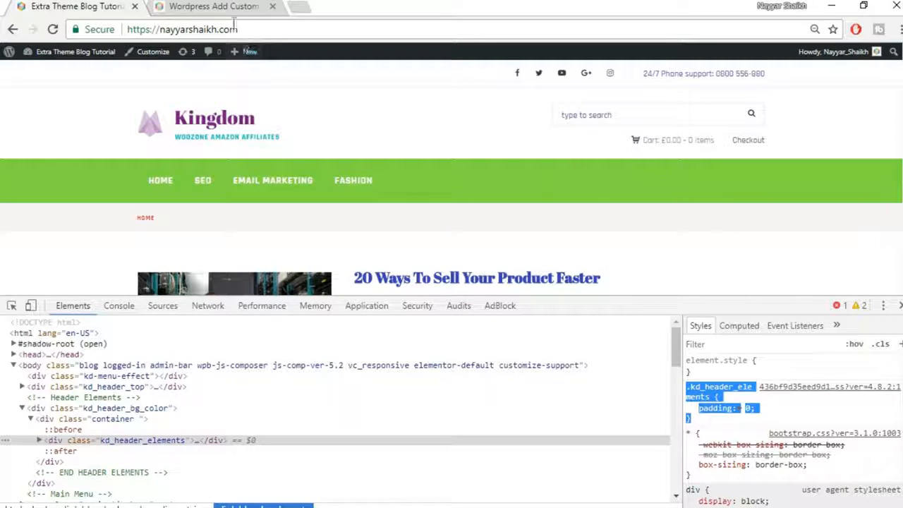
pyautogui.click(212, 6)
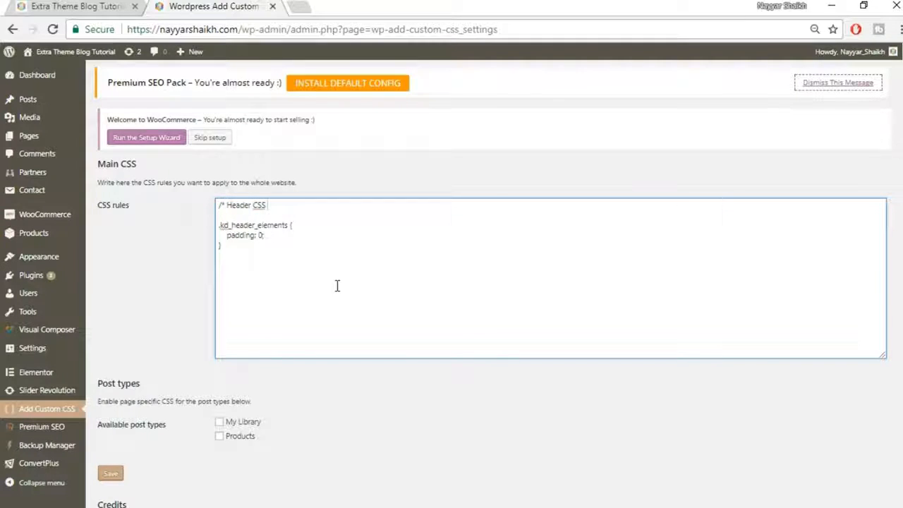
pyautogui.write('*')
pyautogui.moveTo(273, 204); pyautogui.dragTo(203, 213)
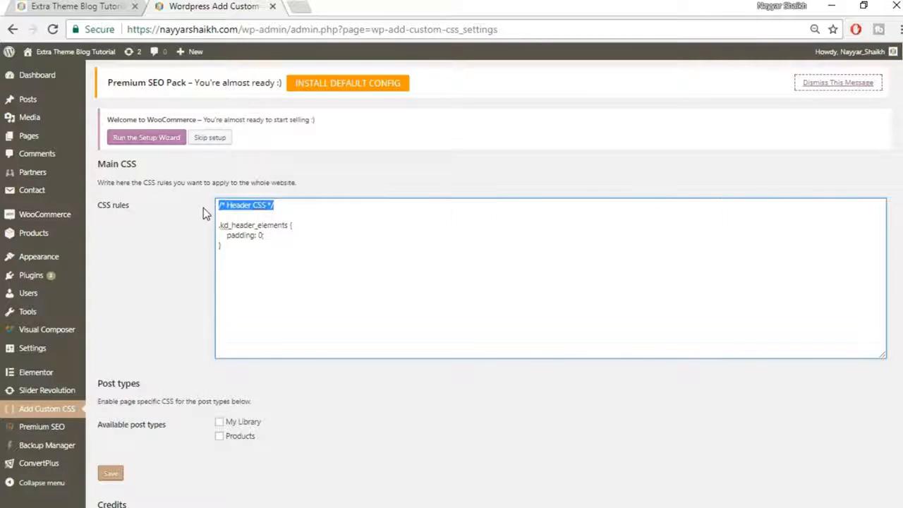
pyautogui.click(292, 209)
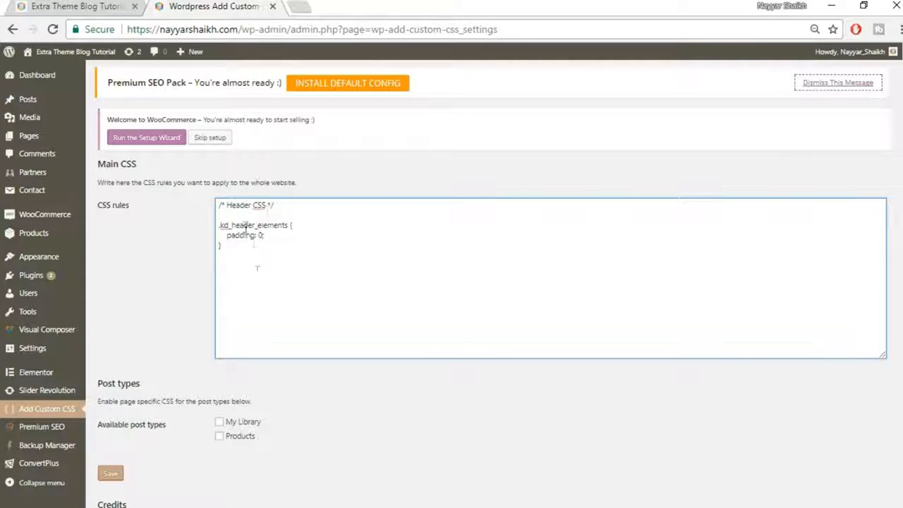
# Save the custom CSS, close the developer tools on the site's front page and reload it
pyautogui.click(111, 474)
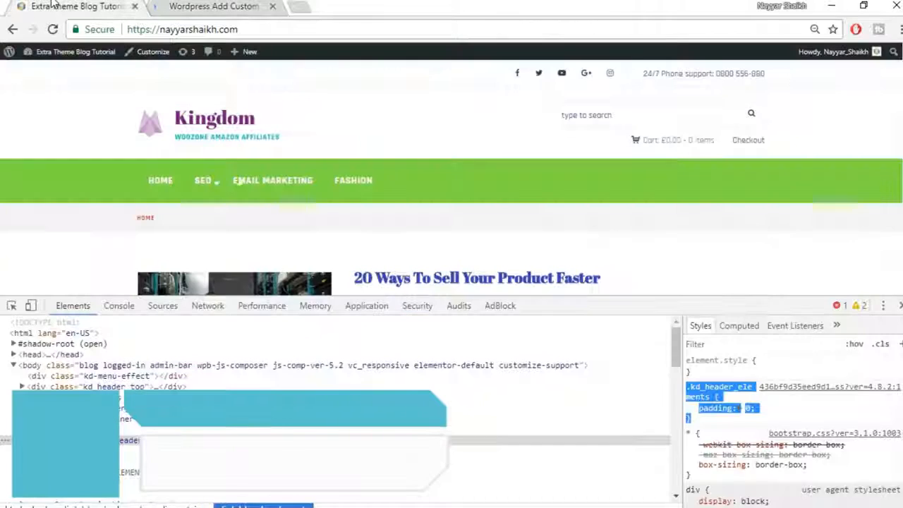
pyautogui.click(900, 306)
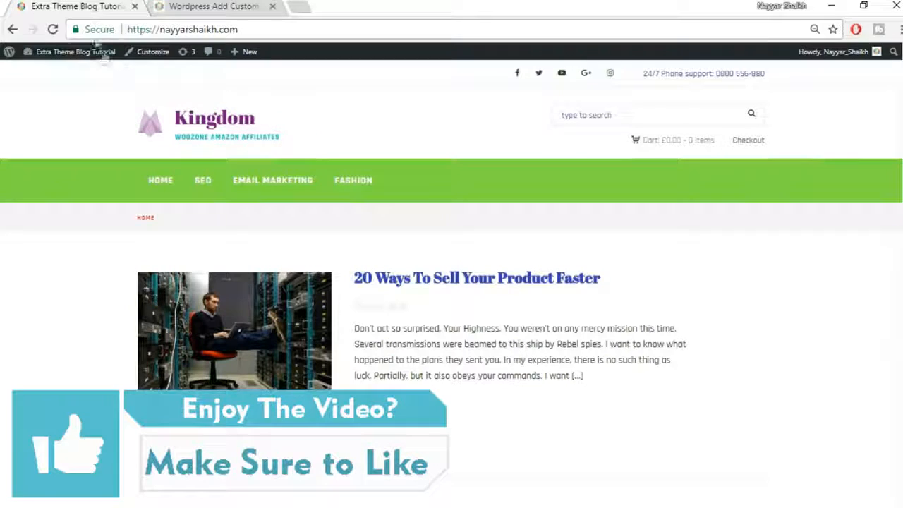
pyautogui.click(49, 30)
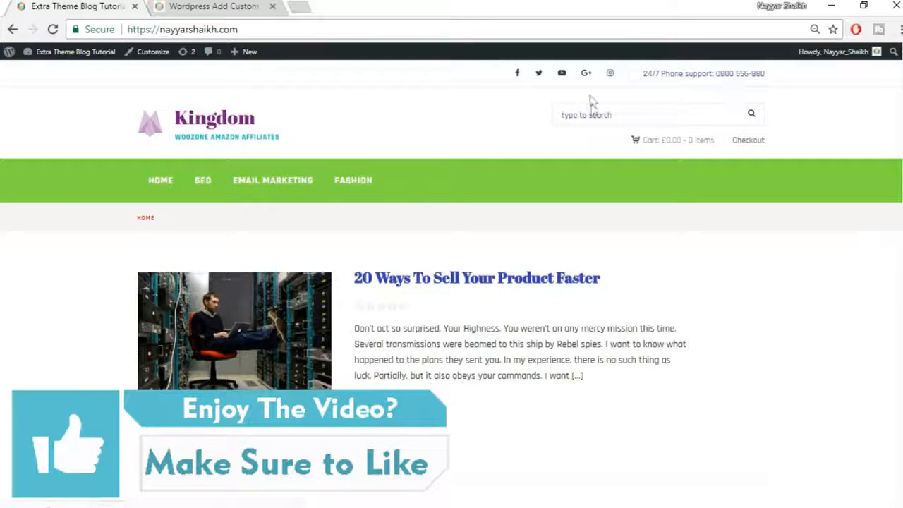
# Inspect the Email Marketing menu link and set padding-top to 10px in the .kd_main_menu > li a rule
pyautogui.rightClick(270, 184)
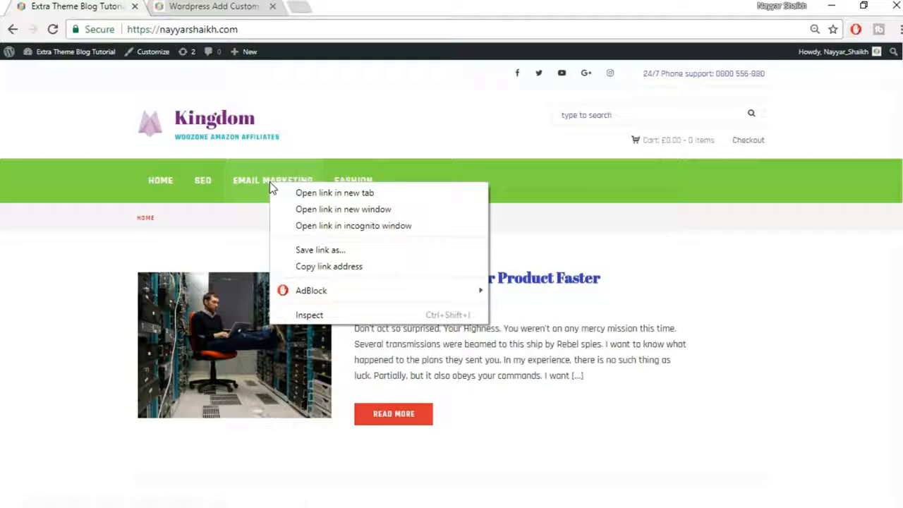
pyautogui.click(310, 315)
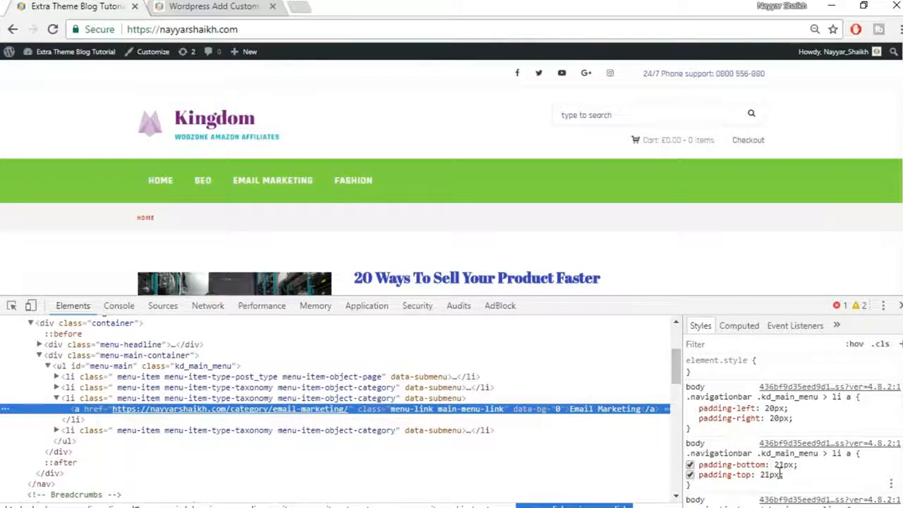
pyautogui.click(770, 475)
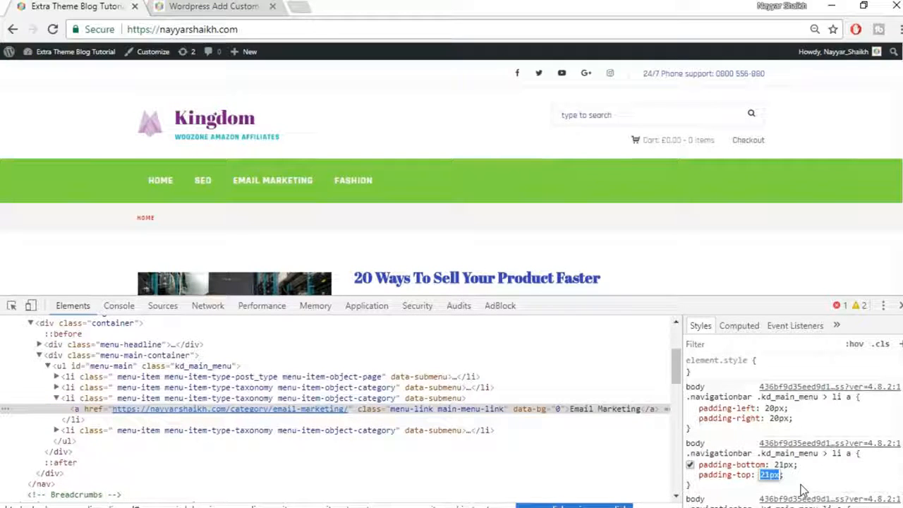
pyautogui.write('10px')
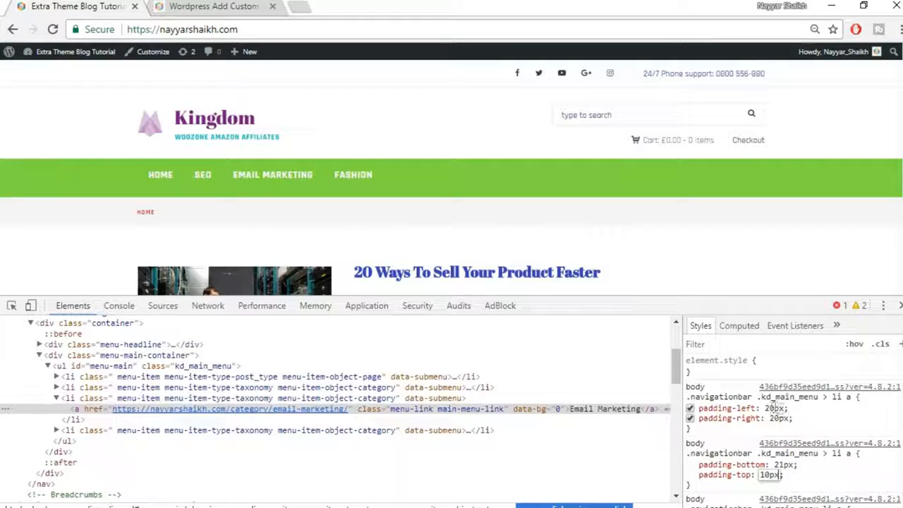
pyautogui.click(783, 475)
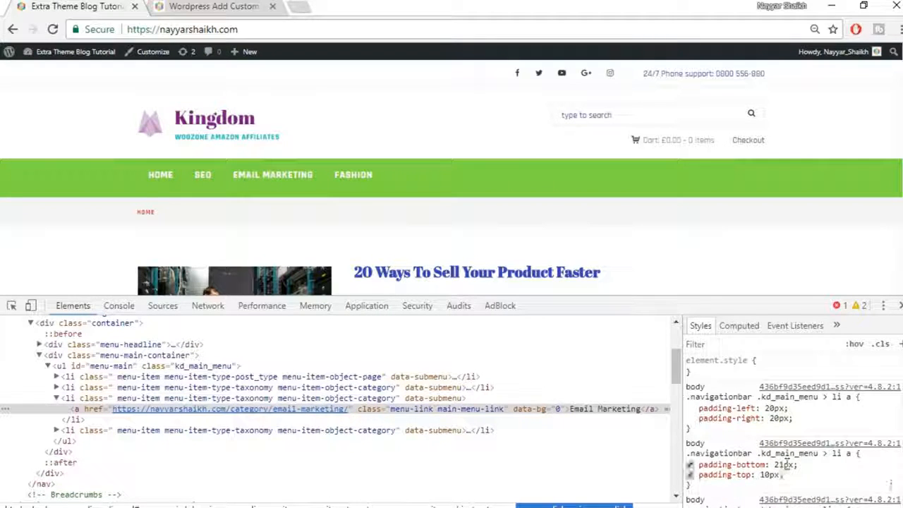
# Set padding-bottom to 10px in the .kd_main_menu > li a rule and copy the whole rule
pyautogui.click(785, 465)
pyautogui.write('10px')
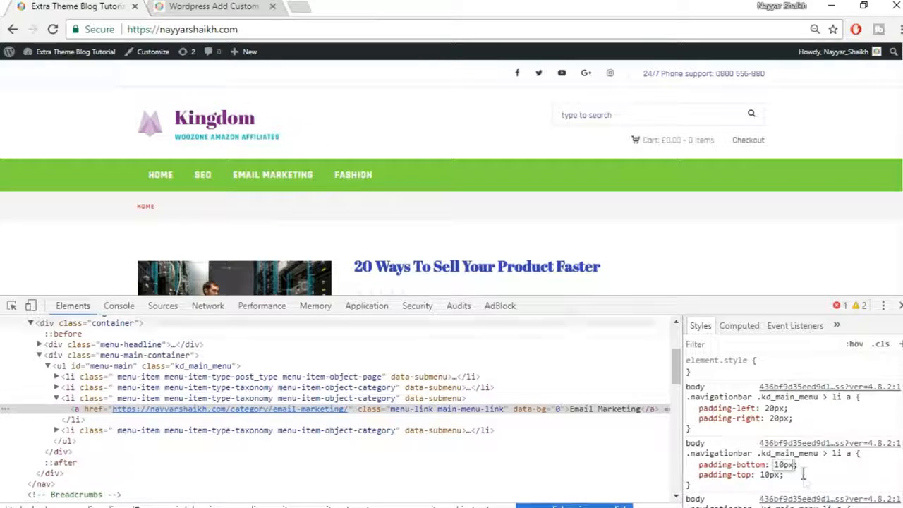
pyautogui.moveTo(712, 494); pyautogui.dragTo(689, 442)
pyautogui.hotkey('ctrl', 'c')
pyautogui.scroll(-1, 775, 404)
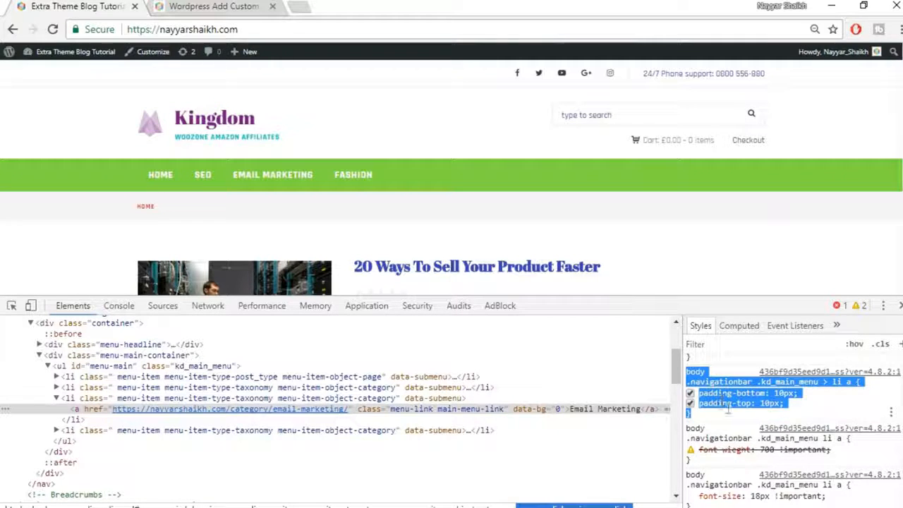
# Paste the copied menu link padding rule below .kd_header_elements in the Add Custom CSS page's main rules, separated by a blank line
pyautogui.click(250, 6)
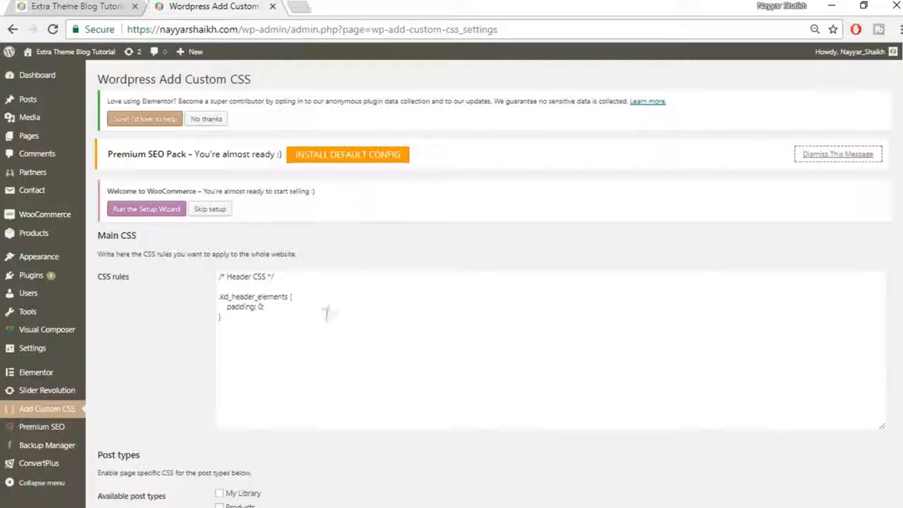
pyautogui.click(321, 348)
pyautogui.press('Return')
pyautogui.press('Return')
pyautogui.hotkey('ctrl', 'v')
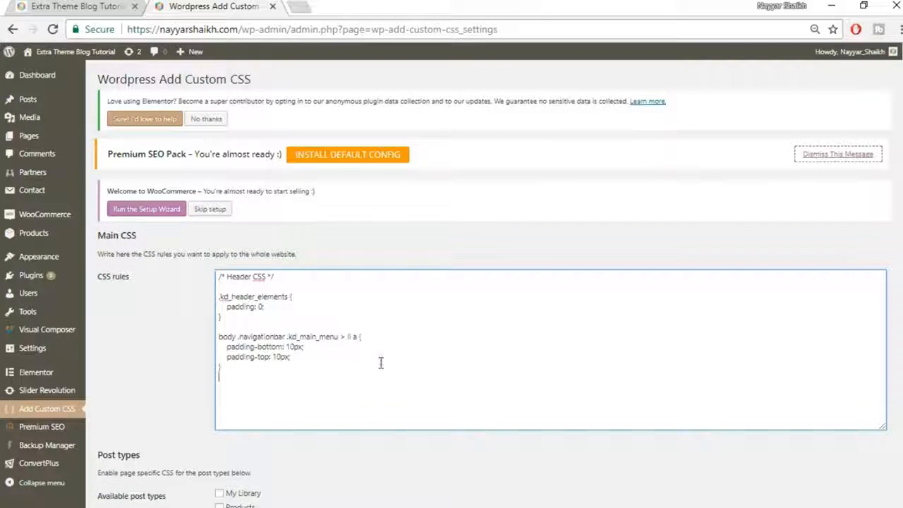
# Save the custom CSS with the menu padding rule and reload the site's front page with the developer tools closed
pyautogui.scroll(-2, 383, 356)
pyautogui.click(111, 434)
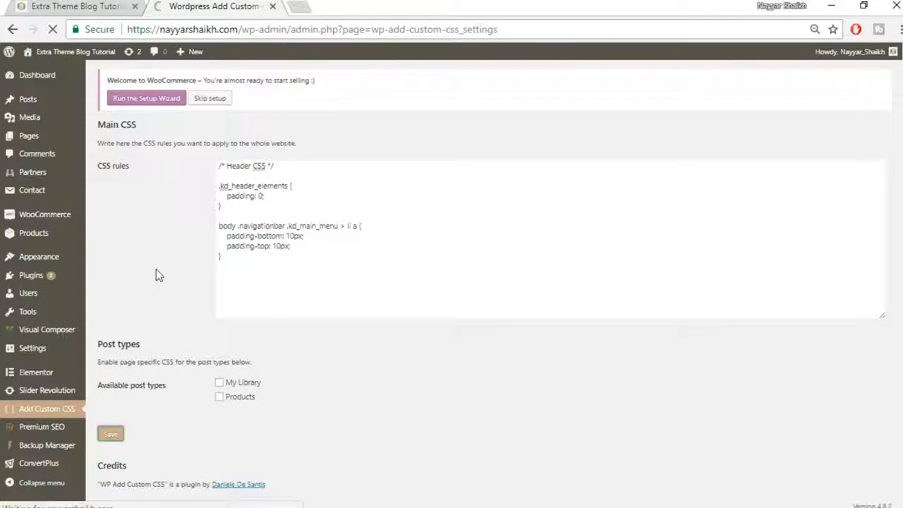
pyautogui.click(72, 5)
pyautogui.click(900, 306)
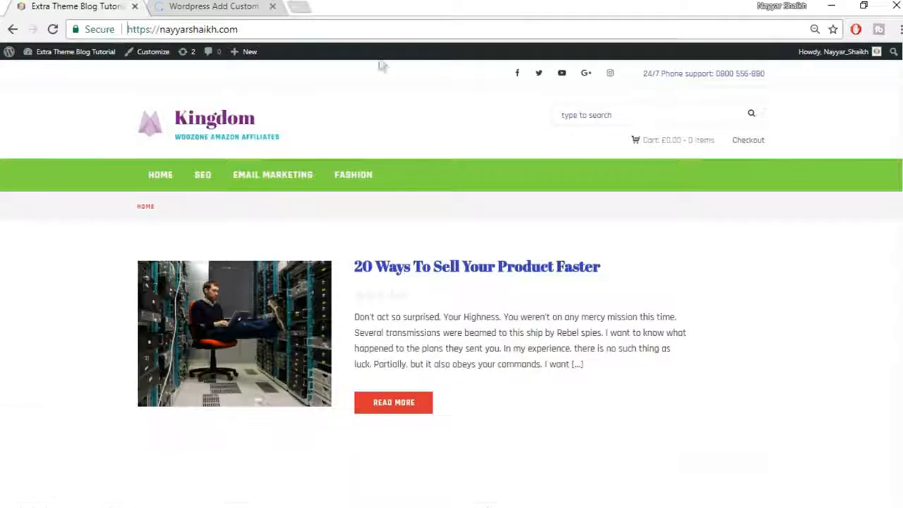
pyautogui.click(54, 28)
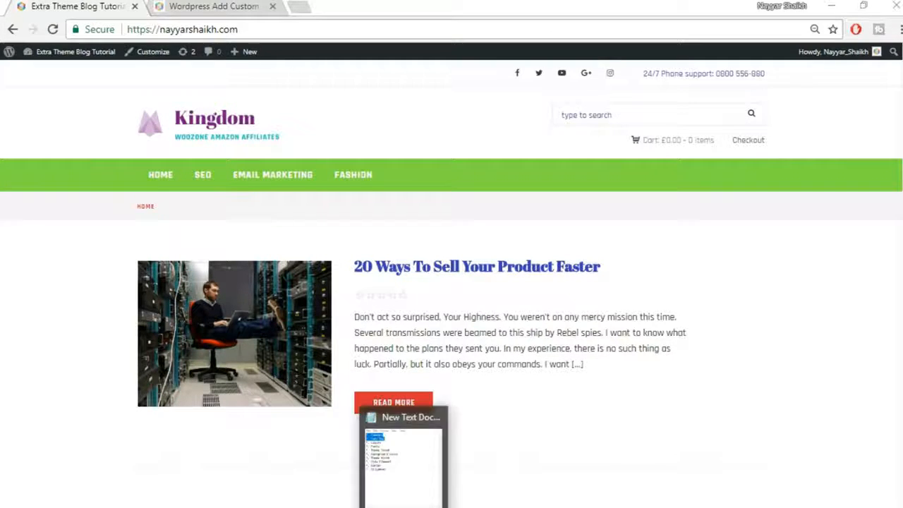
# Switch to the Notepad topic list, highlight the Colors entry and return to the site's front page
pyautogui.click(405, 506)
pyautogui.click(742, 136)
pyautogui.moveTo(683, 134); pyautogui.dragTo(639, 134)
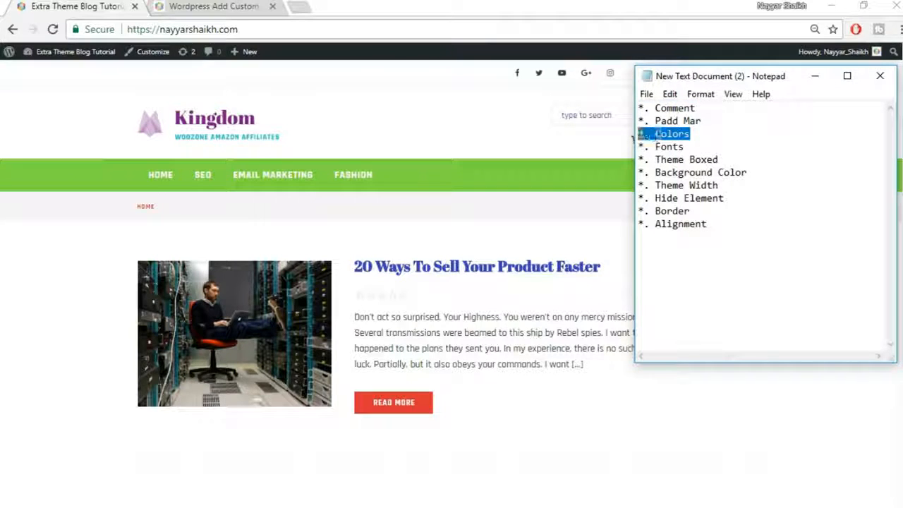
pyautogui.click(712, 143)
pyautogui.click(512, 218)
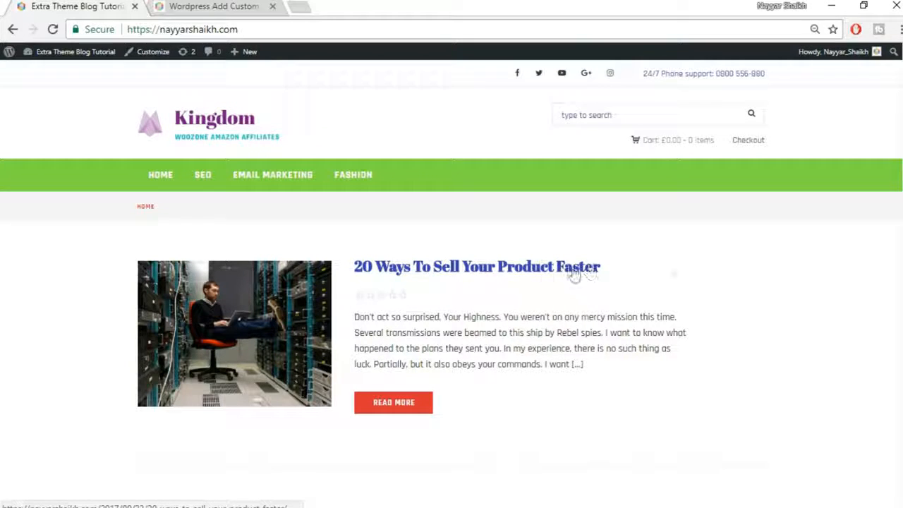
# Inspect the "20 Ways To Sell Your Product Faster" title link and set its color to rgba(221, 51, 51, 0.75)
pyautogui.rightClick(457, 273)
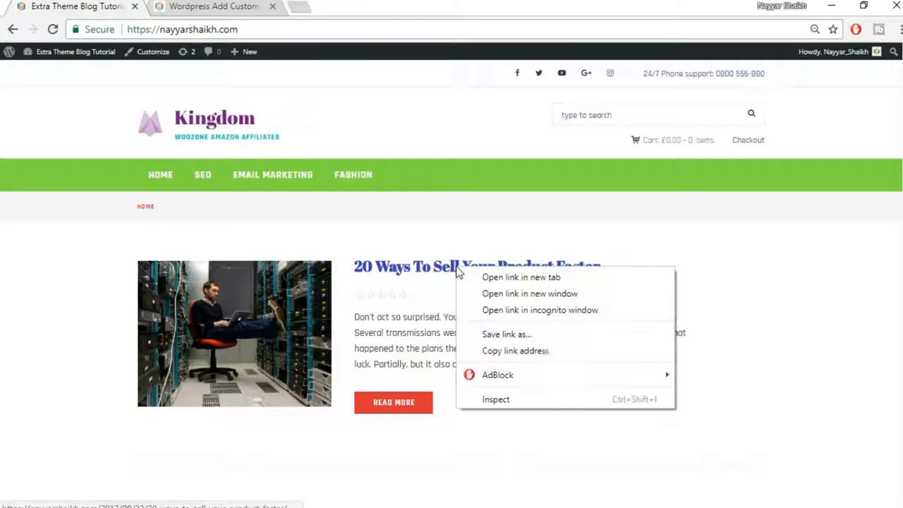
pyautogui.click(533, 405)
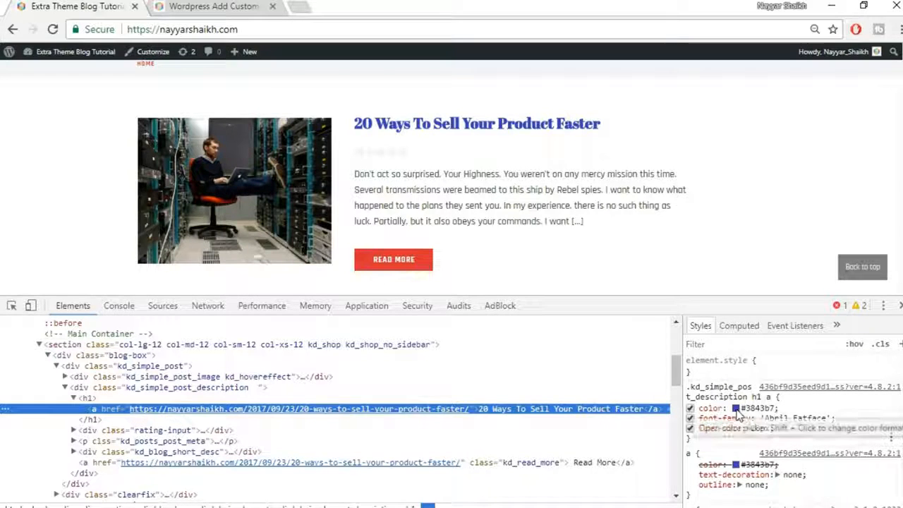
pyautogui.click(736, 409)
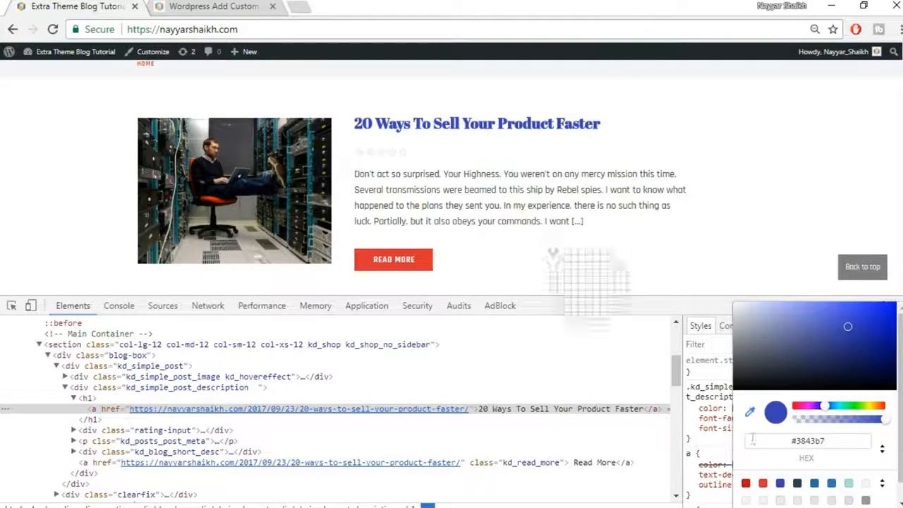
pyautogui.click(763, 485)
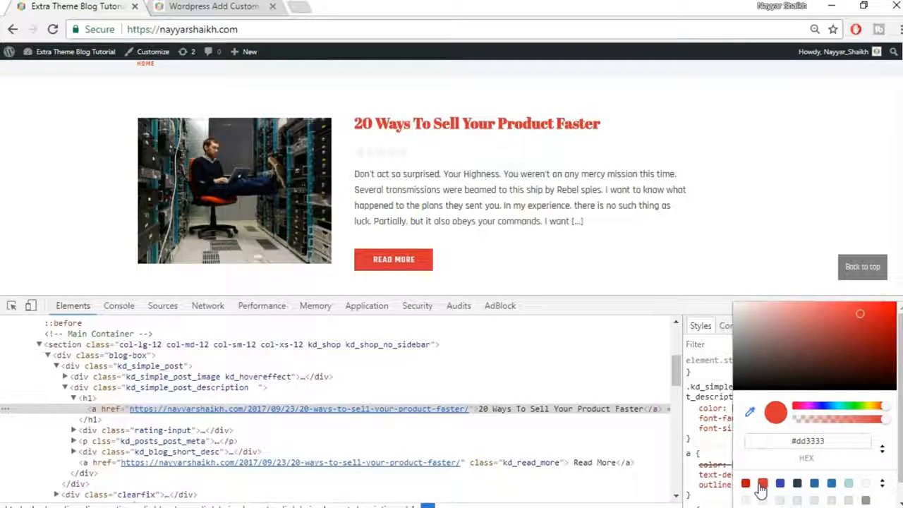
pyautogui.click(880, 419)
pyautogui.moveTo(876, 422)
pyautogui.mouseDown()
pyautogui.moveTo(857, 423)
pyautogui.moveTo(866, 420)
pyautogui.mouseUp()
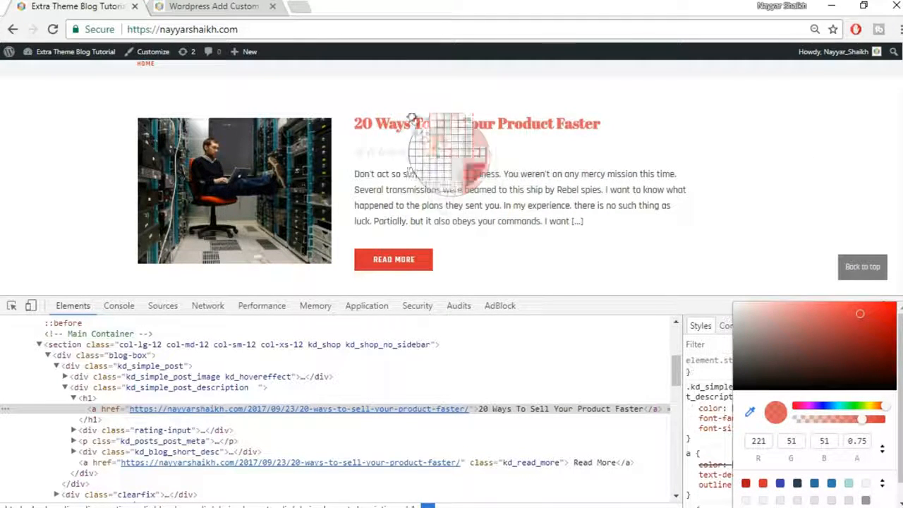
pyautogui.click(694, 418)
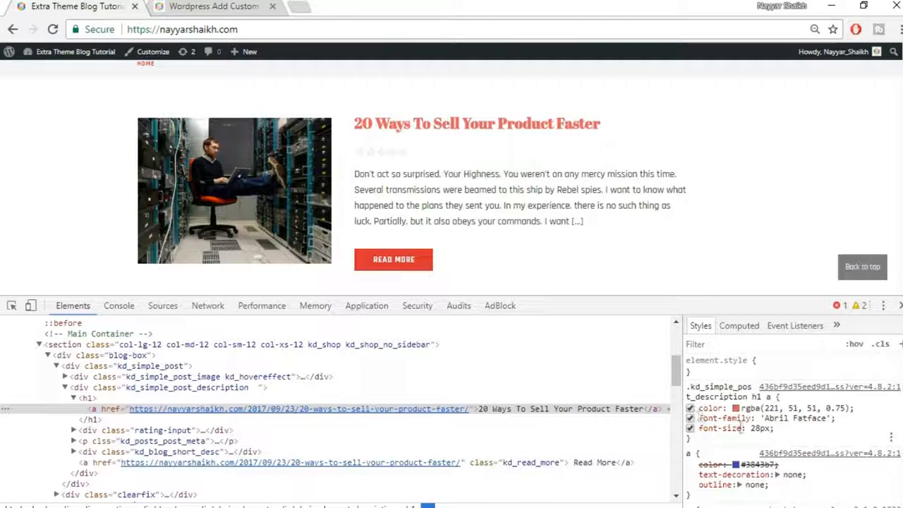
# Copy the edited .kd_simple_post_description h1 a rule to the end of the main CSS rules on the Add Custom CSS page
pyautogui.moveTo(692, 446); pyautogui.dragTo(787, 376)
pyautogui.hotkey('ctrl', 'c')
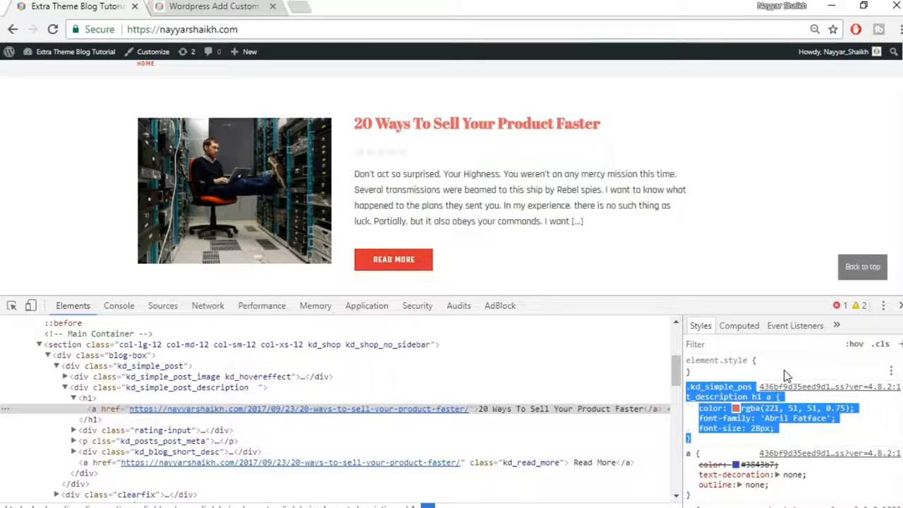
pyautogui.click(250, 6)
pyautogui.click(310, 393)
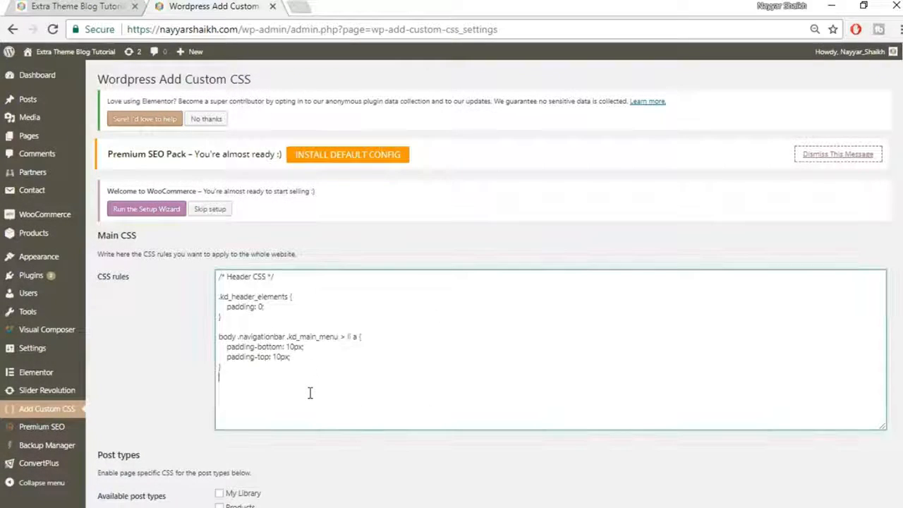
pyautogui.hotkey('ctrl', 'v')
# Inspect the Read More button on the front page and set its hover background to rgba(51, 122, 183, 0.8)
pyautogui.click(85, 6)
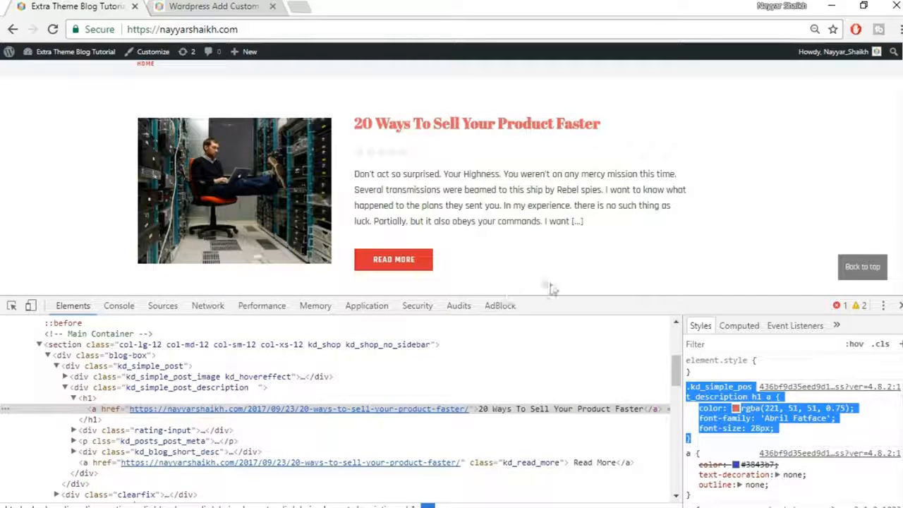
pyautogui.rightClick(424, 272)
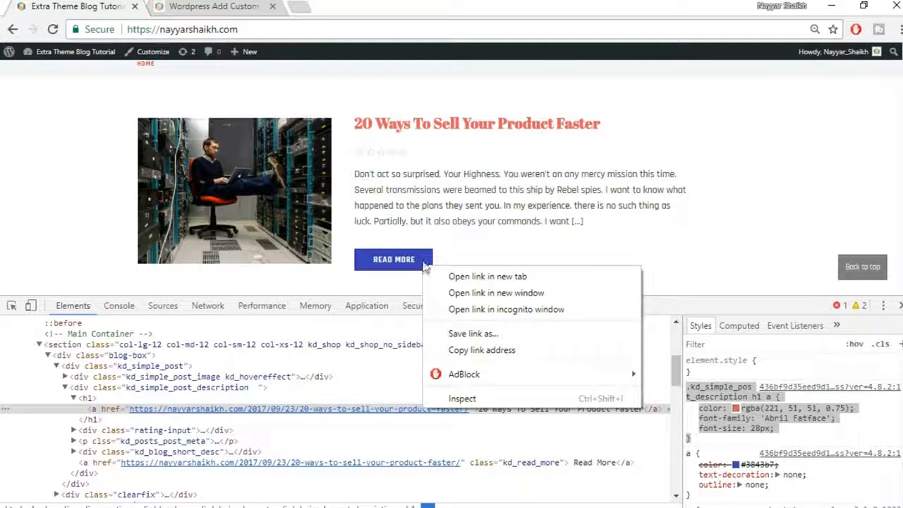
pyautogui.click(463, 400)
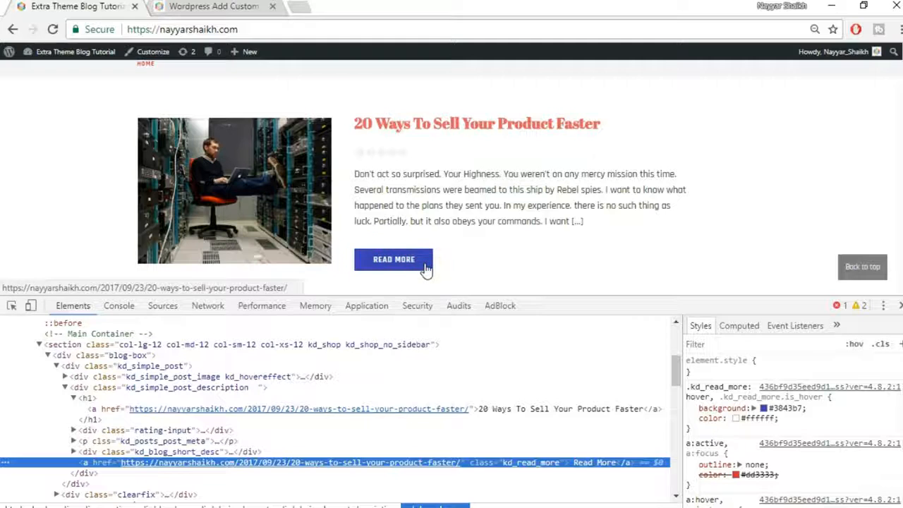
pyautogui.click(763, 407)
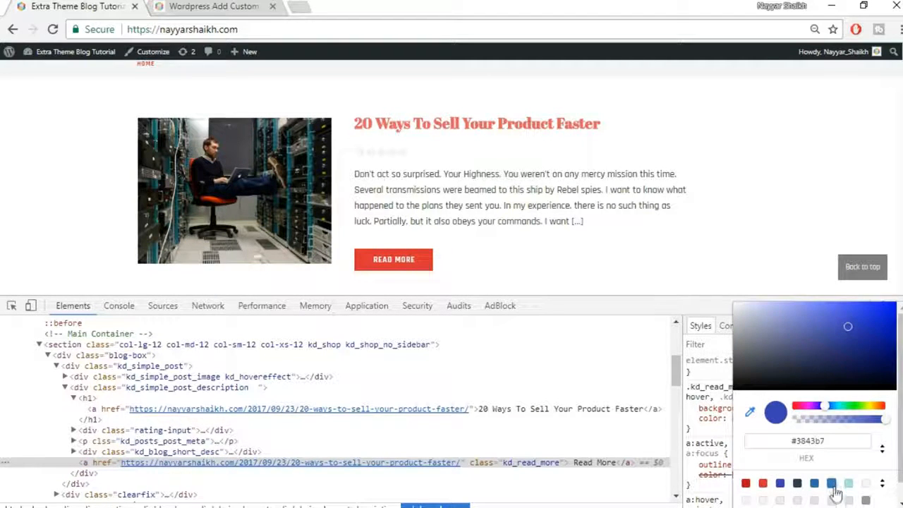
pyautogui.click(832, 485)
pyautogui.moveTo(881, 428); pyautogui.dragTo(873, 429)
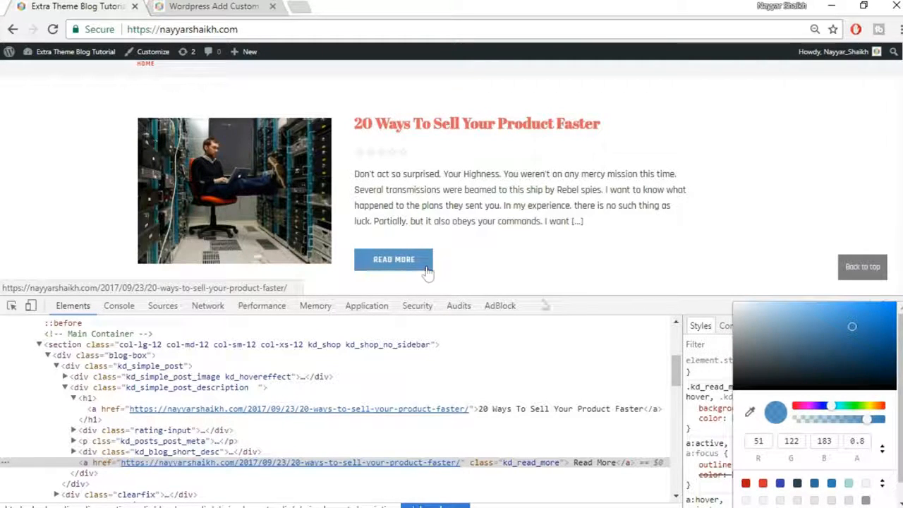
pyautogui.click(705, 425)
# Copy the edited .kd_read_more:hover, .kd_read_more.is_hover rule to the end of the main CSS rules on the Add Custom CSS page
pyautogui.moveTo(697, 428); pyautogui.dragTo(688, 392)
pyautogui.moveTo(699, 435); pyautogui.dragTo(688, 388)
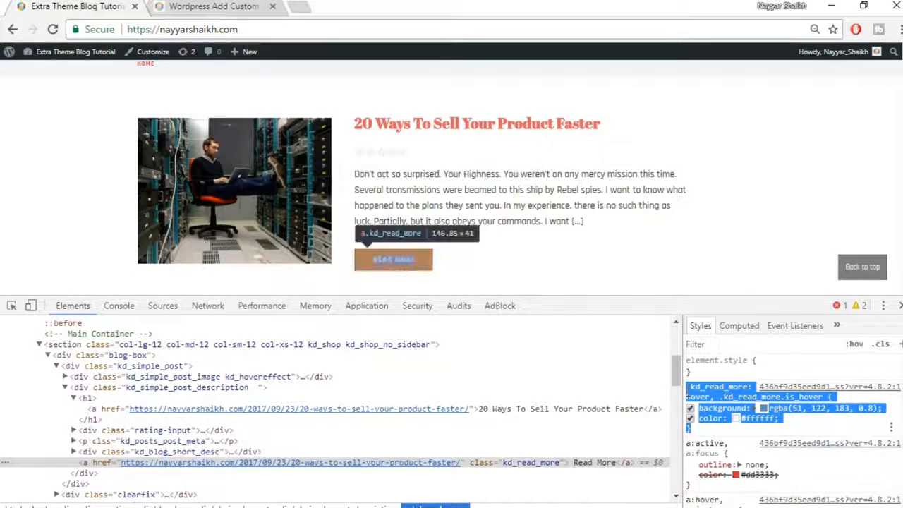
pyautogui.click(212, 6)
pyautogui.write('.kd_read_more:hover, .kd_read_more.is_hover {     background: rgba(51, 122, 183, 0.8);     color: #ffffff; }')
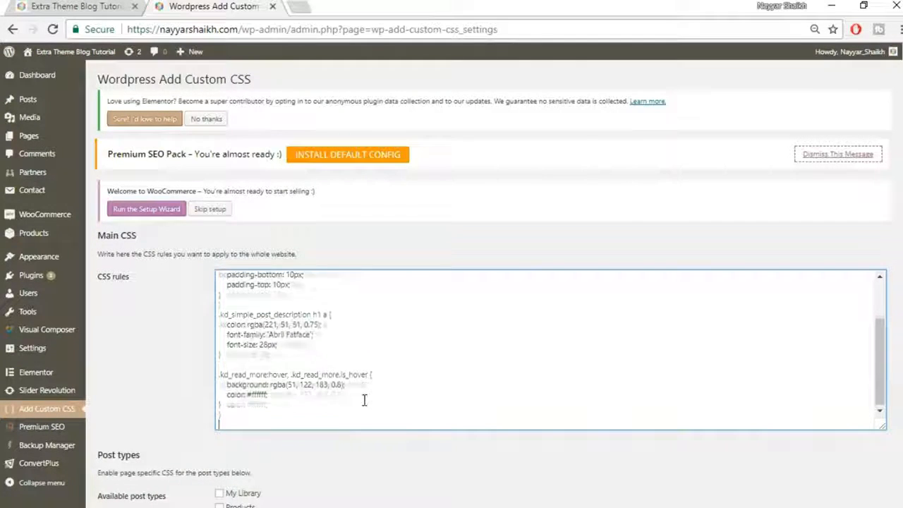
pyautogui.hotkey('ctrl', 'Tab')
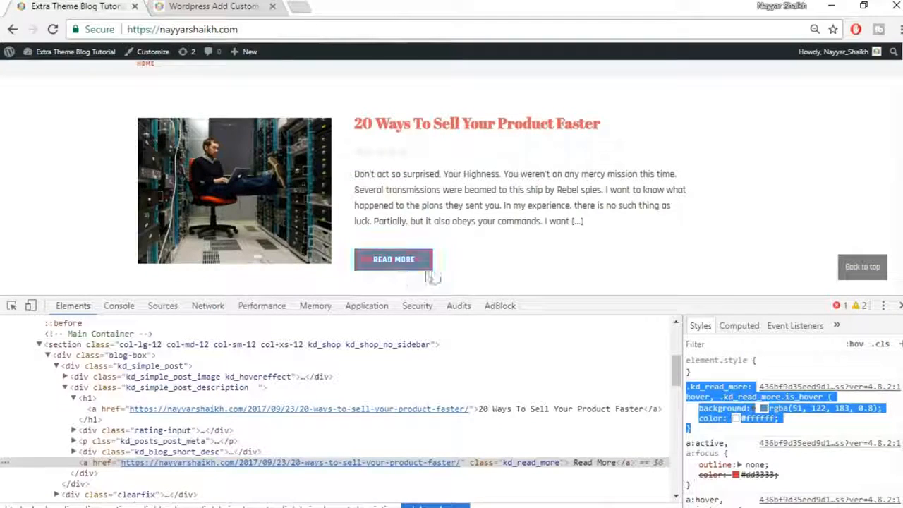
pyautogui.scroll(-2, 813, 438)
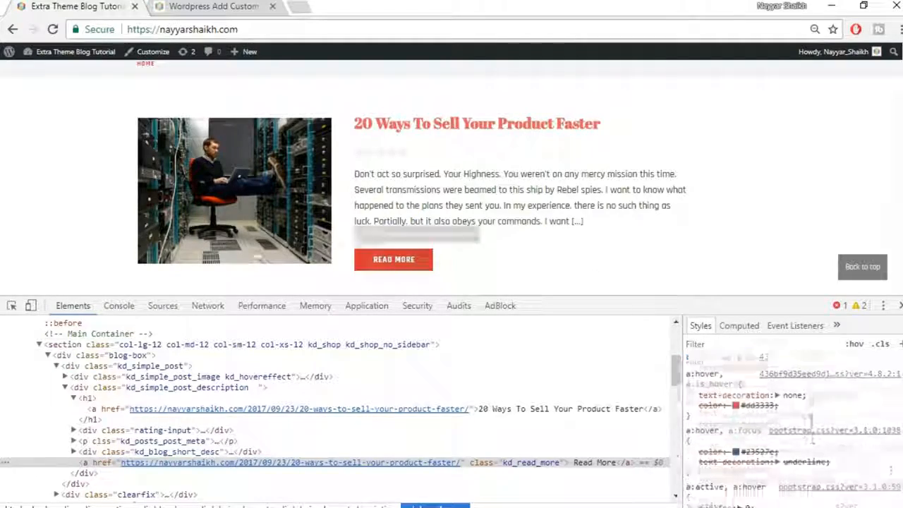
pyautogui.scroll(-3, 813, 438)
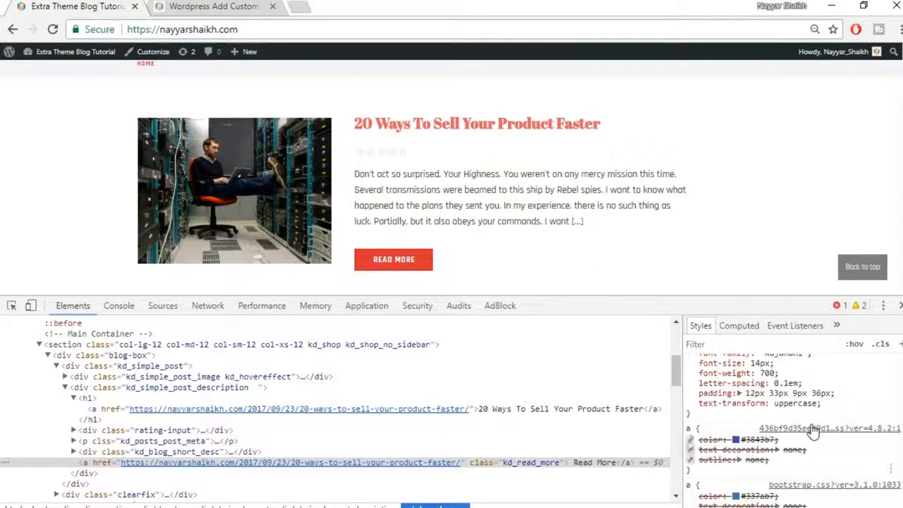
pyautogui.scroll(-3, 813, 432)
# Save the custom CSS with the title and button color rules, close the developer tools on the front page and reload it
pyautogui.click(211, 6)
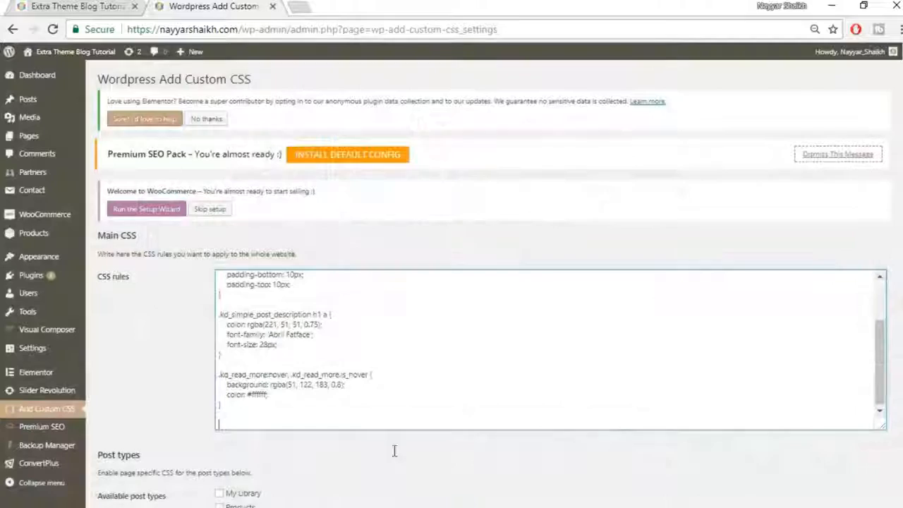
pyautogui.scroll(-3, 297, 459)
pyautogui.click(110, 436)
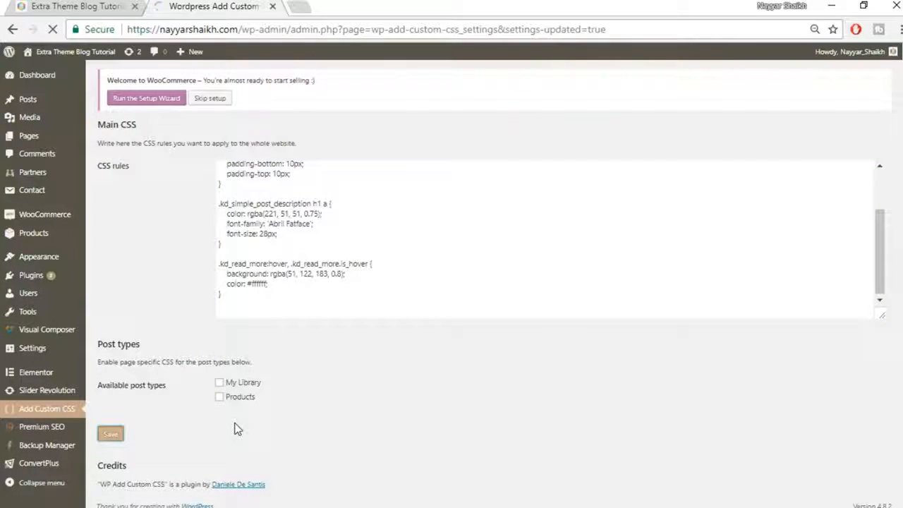
pyautogui.click(99, 6)
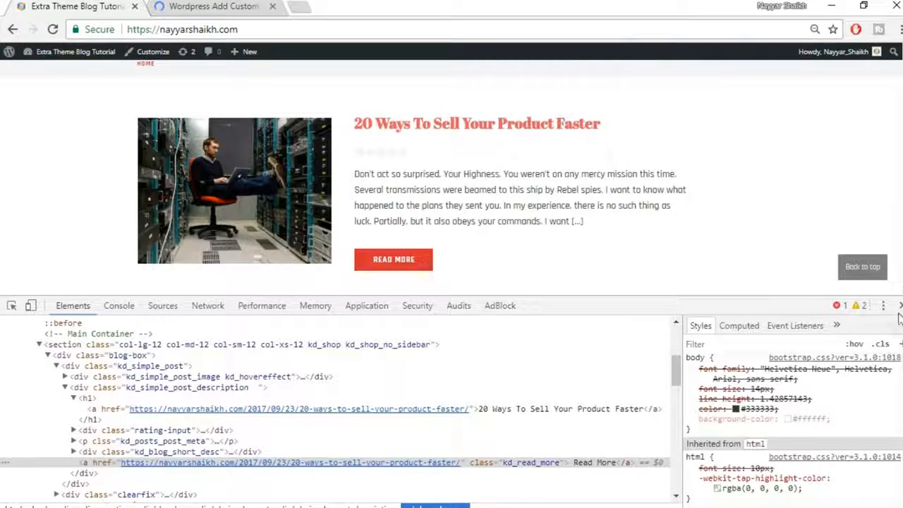
pyautogui.click(889, 306)
pyautogui.click(53, 29)
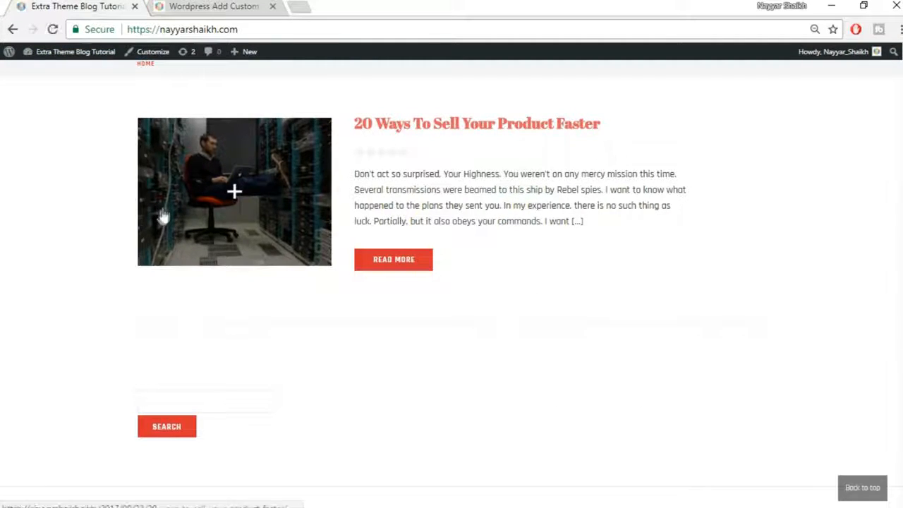
pyautogui.scroll(2, 452, 271)
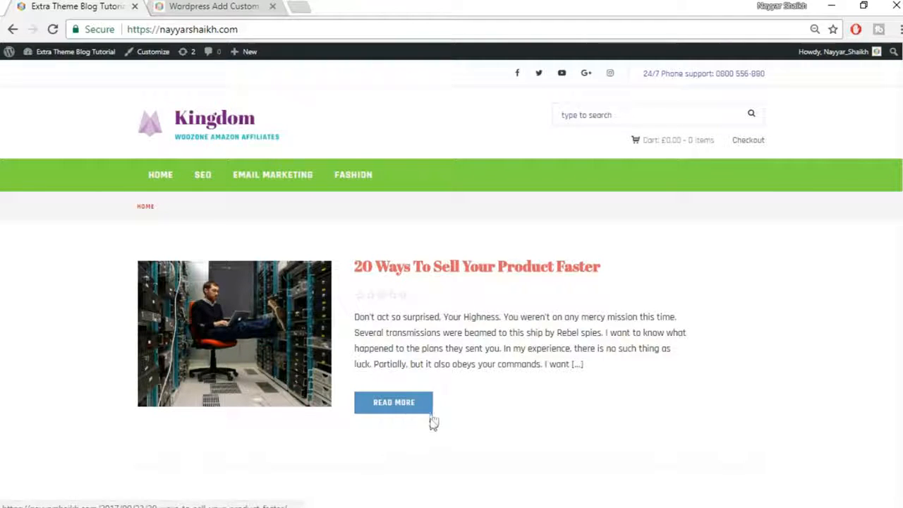
# Inspect the Read More button on the front page and set its normal background to rgba(221, 51, 51, 0.74)
pyautogui.scroll(-1, 385, 367)
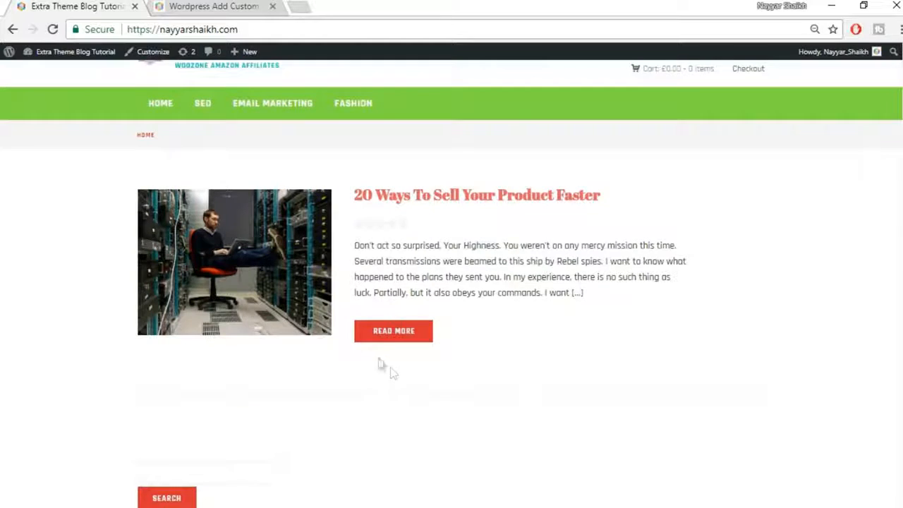
pyautogui.rightClick(429, 343)
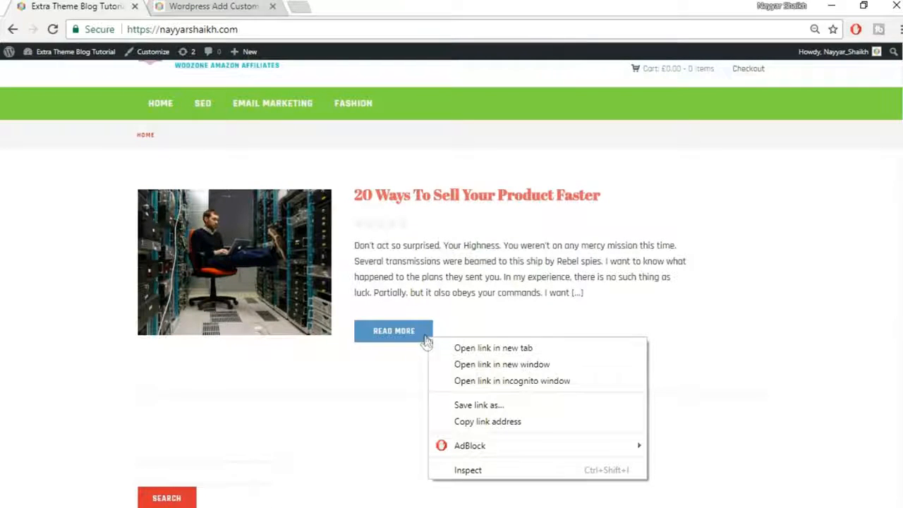
pyautogui.rightClick(425, 337)
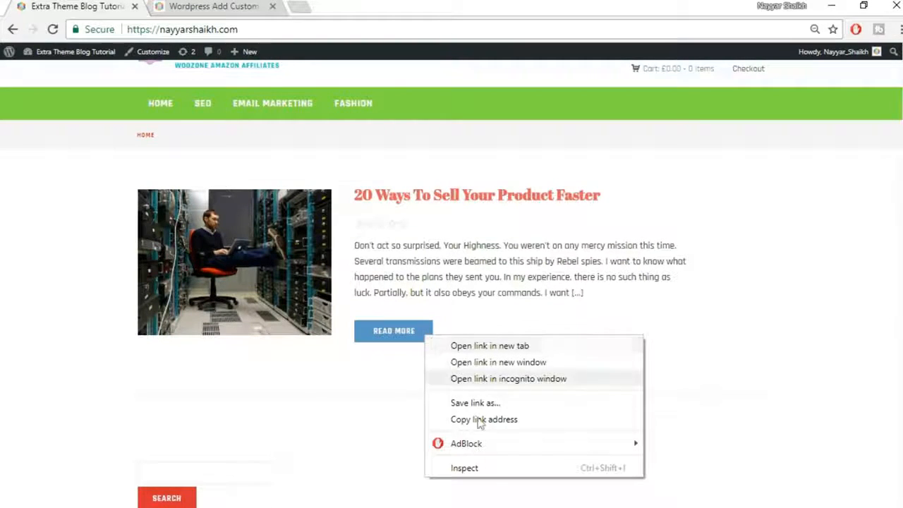
pyautogui.click(487, 467)
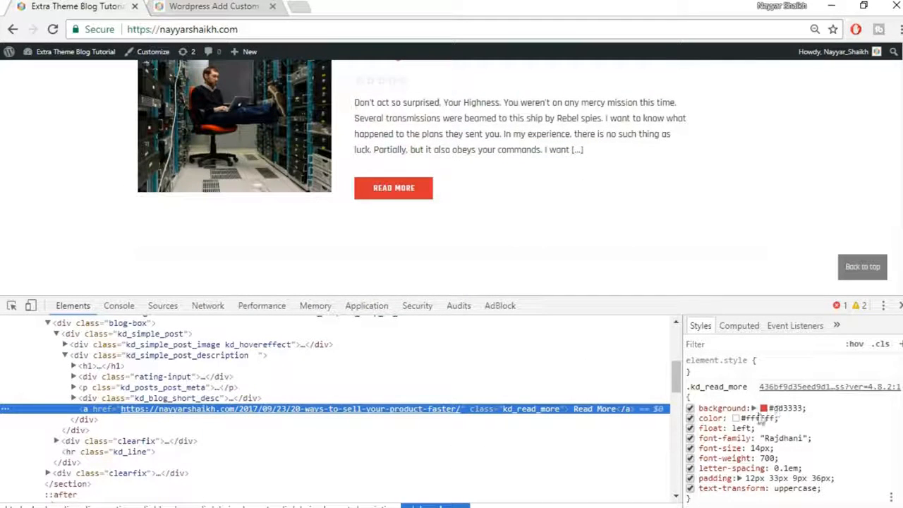
pyautogui.click(764, 408)
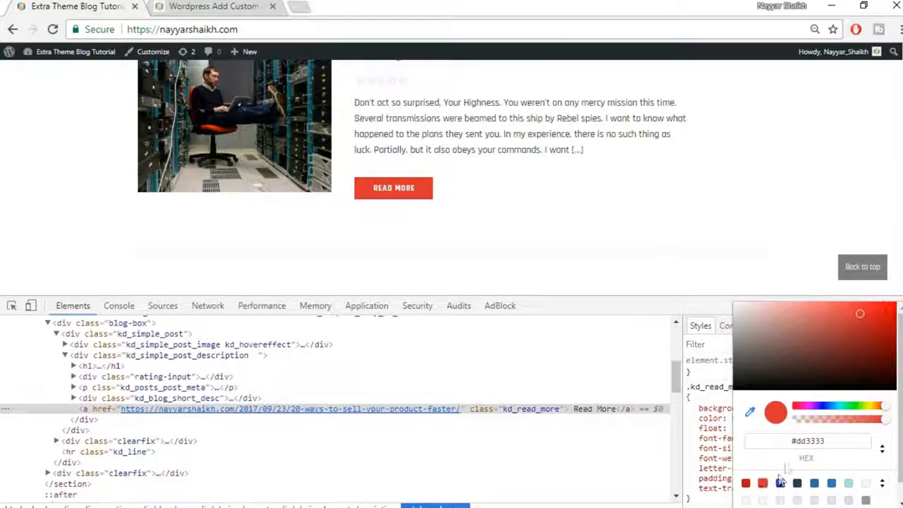
pyautogui.moveTo(885, 420); pyautogui.dragTo(860, 426)
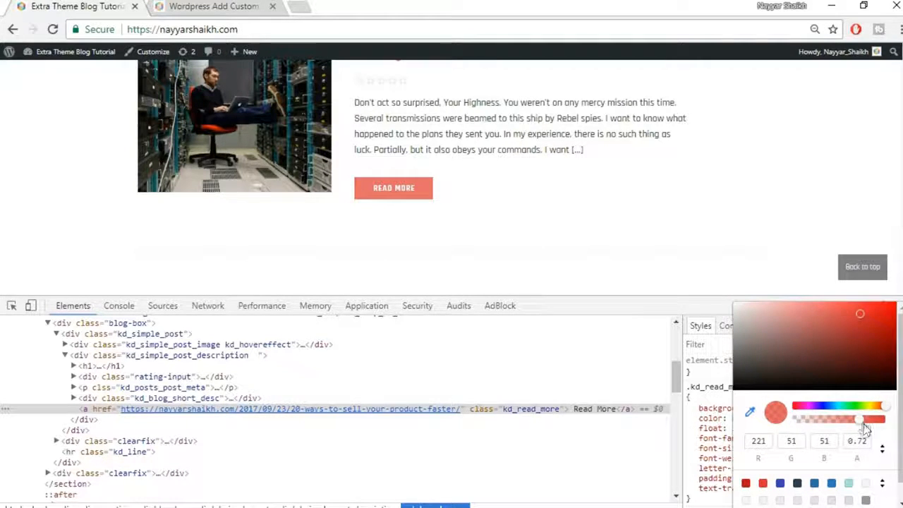
pyautogui.moveTo(857, 427); pyautogui.dragTo(861, 427)
pyautogui.moveTo(879, 425); pyautogui.dragTo(862, 425)
pyautogui.click(701, 409)
# Copy the edited .kd_read_more rule to the end of the main CSS rules on the Add Custom CSS page
pyautogui.moveTo(688, 387); pyautogui.dragTo(734, 499)
pyautogui.hotkey('ctrl', 'c')
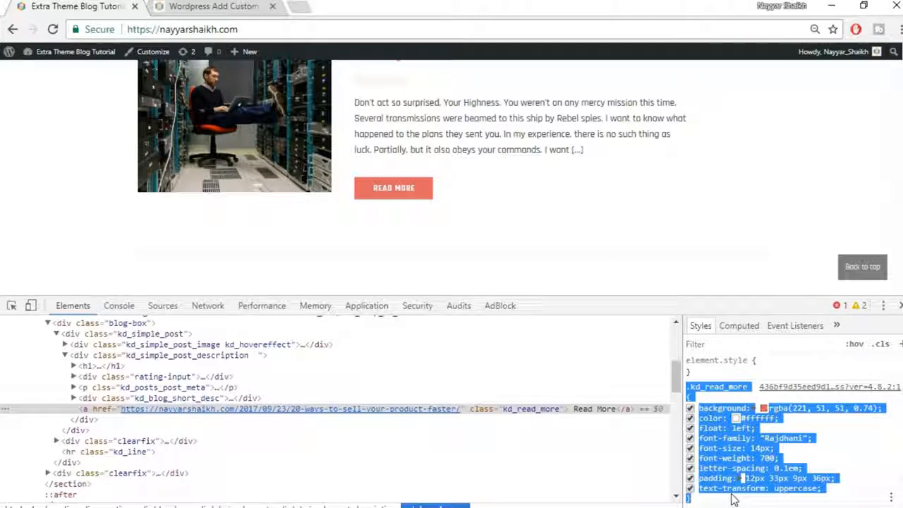
pyautogui.click(212, 6)
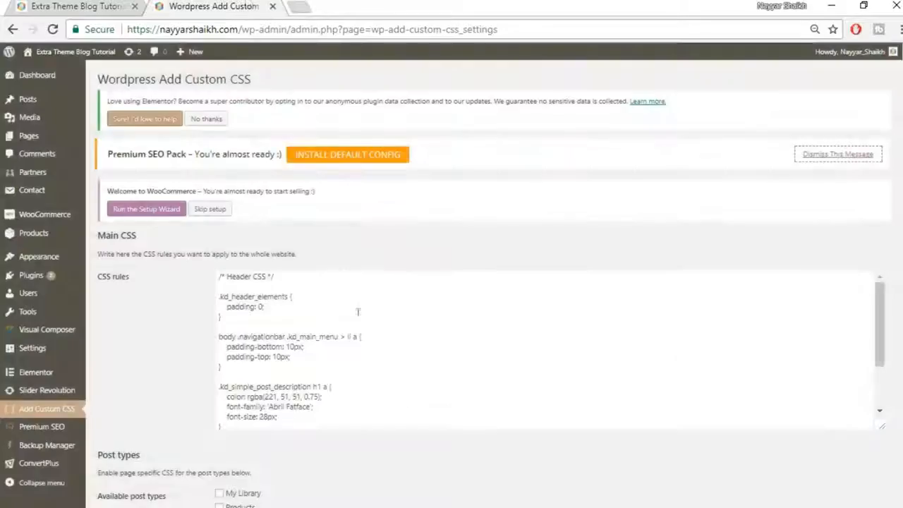
pyautogui.scroll(-5, 283, 412)
pyautogui.click(259, 421)
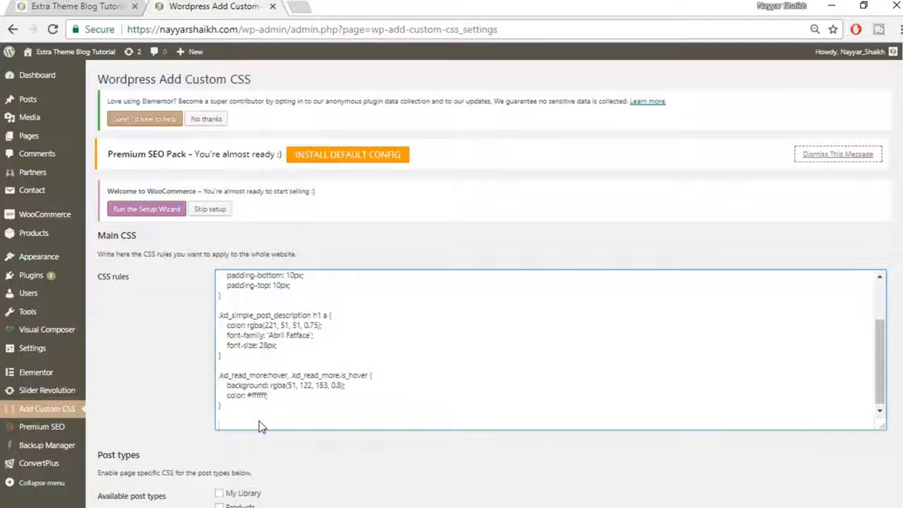
pyautogui.hotkey('ctrl', 'v')
# Save the custom CSS with the .kd_read_more rule, close the front page's developer tools and reload the page
pyautogui.scroll(-1, 324, 381)
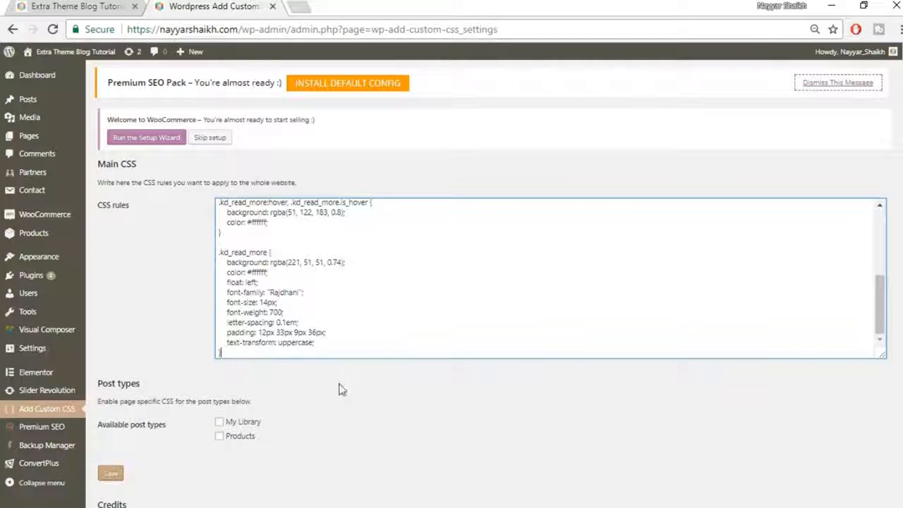
pyautogui.click(111, 473)
pyautogui.click(54, 4)
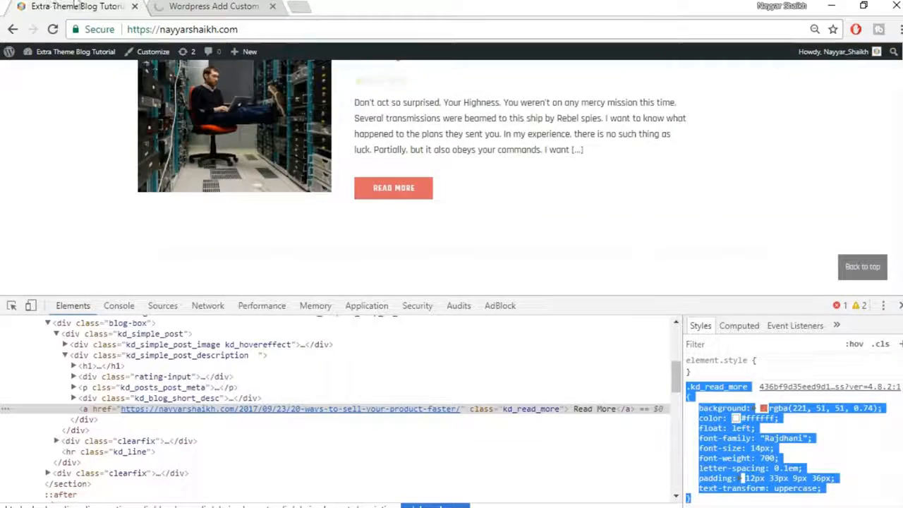
pyautogui.scroll(4, 520, 207)
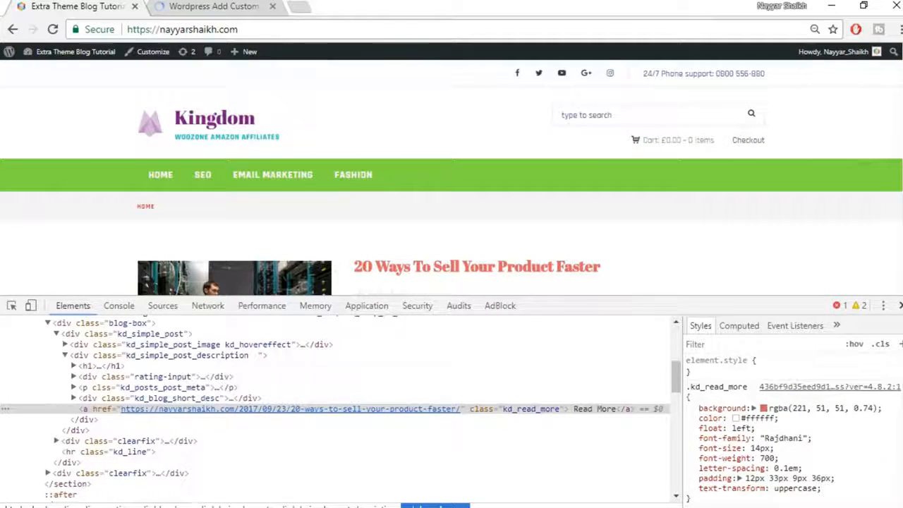
pyautogui.click(901, 305)
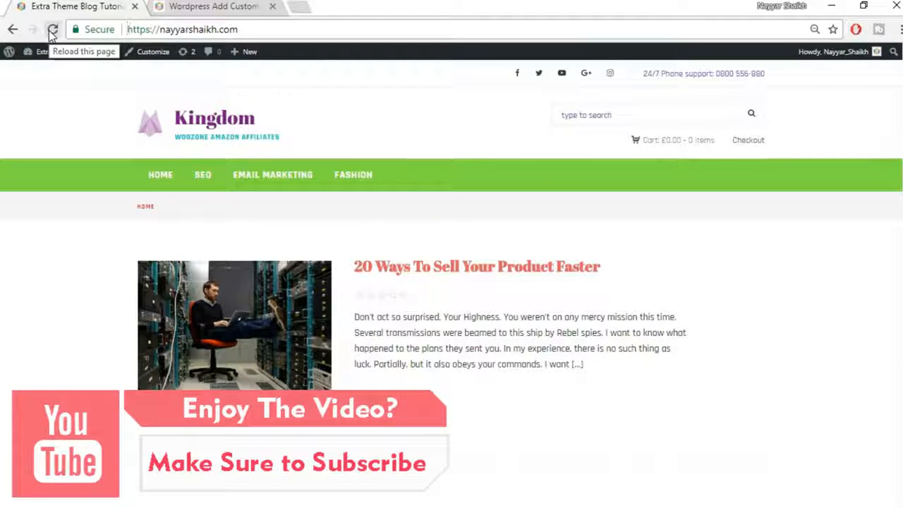
pyautogui.click(52, 31)
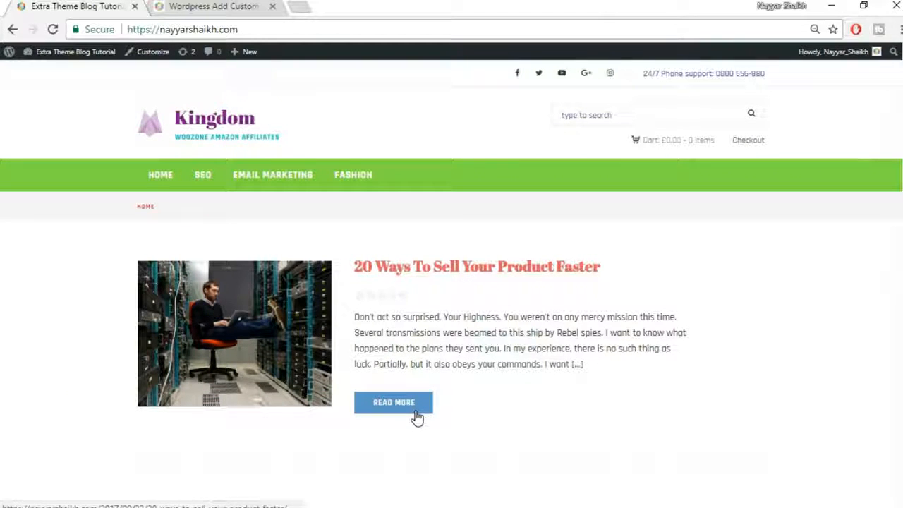
# Switch to the Notepad topic list, highlight the Fonts item and return to the front page in the browser
pyautogui.click(418, 506)
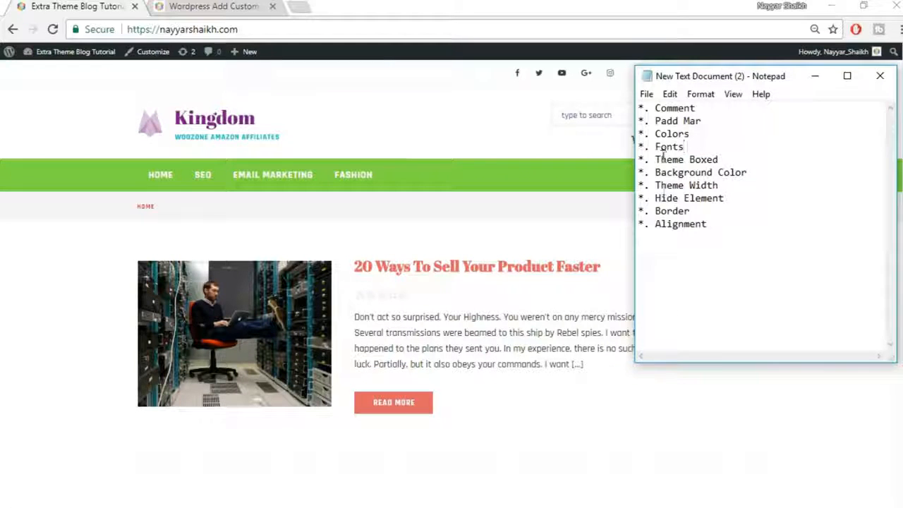
pyautogui.moveTo(694, 146); pyautogui.dragTo(656, 142)
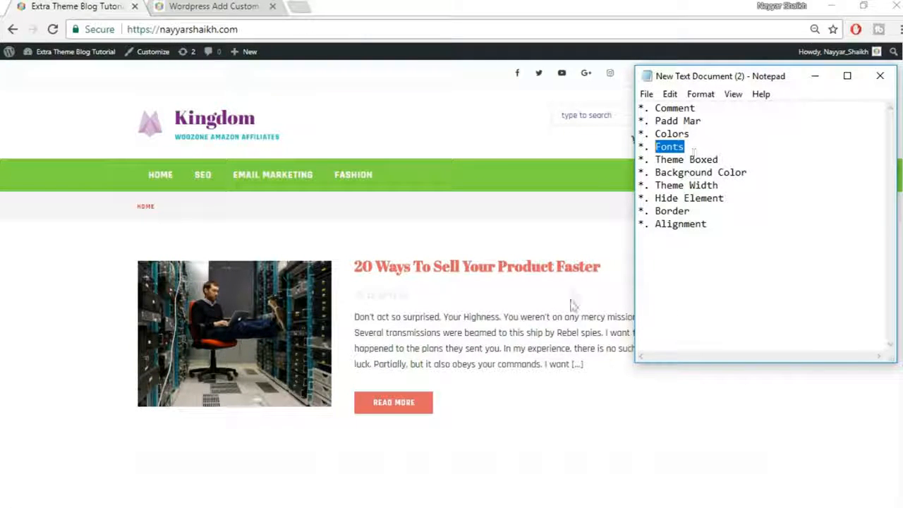
pyautogui.click(554, 315)
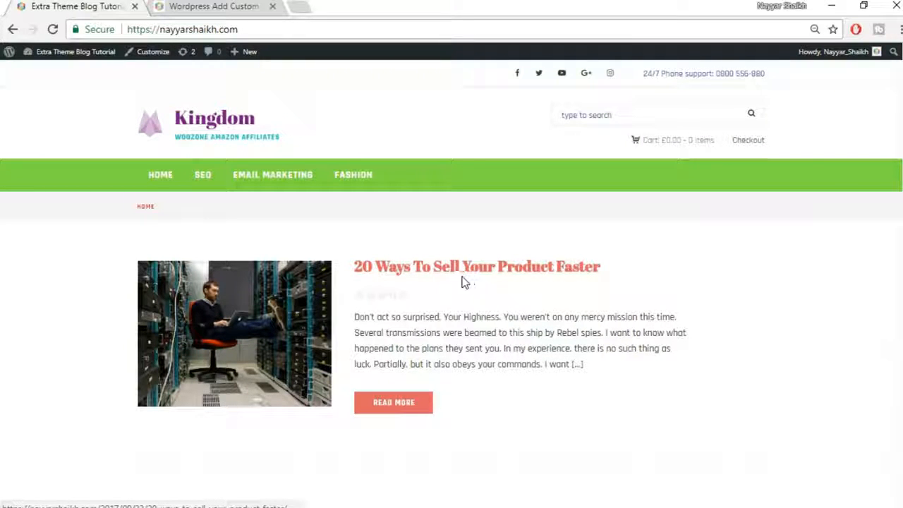
# Inspect the post title "20 Ways To Sell Your Product Faster" and set its font-family to sans-serif
pyautogui.rightClick(453, 269)
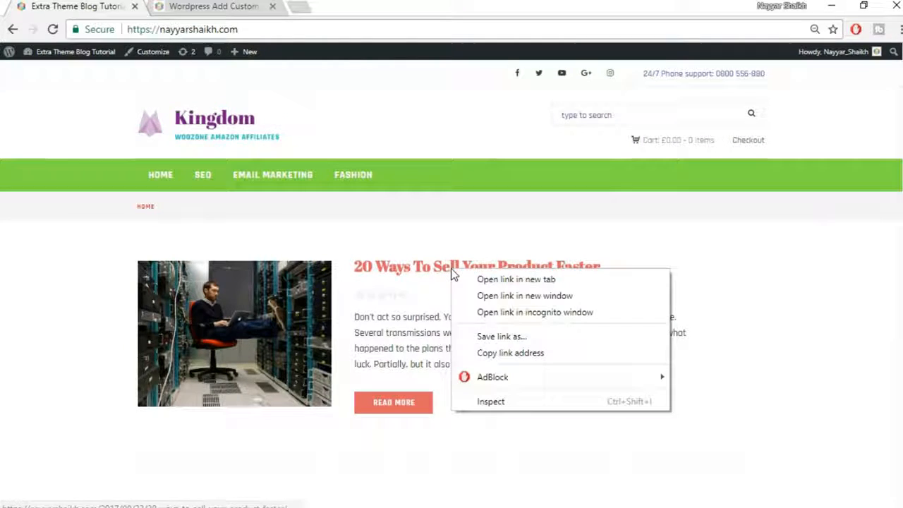
pyautogui.click(489, 406)
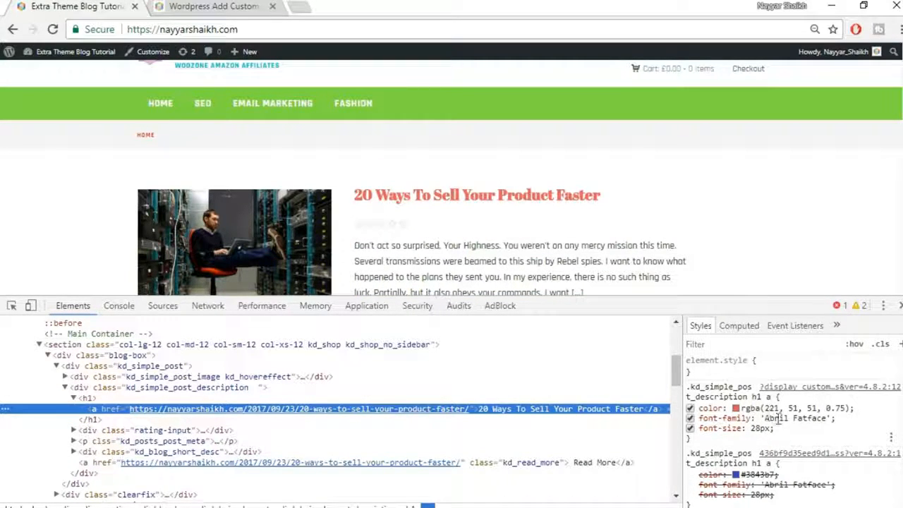
pyautogui.click(778, 418)
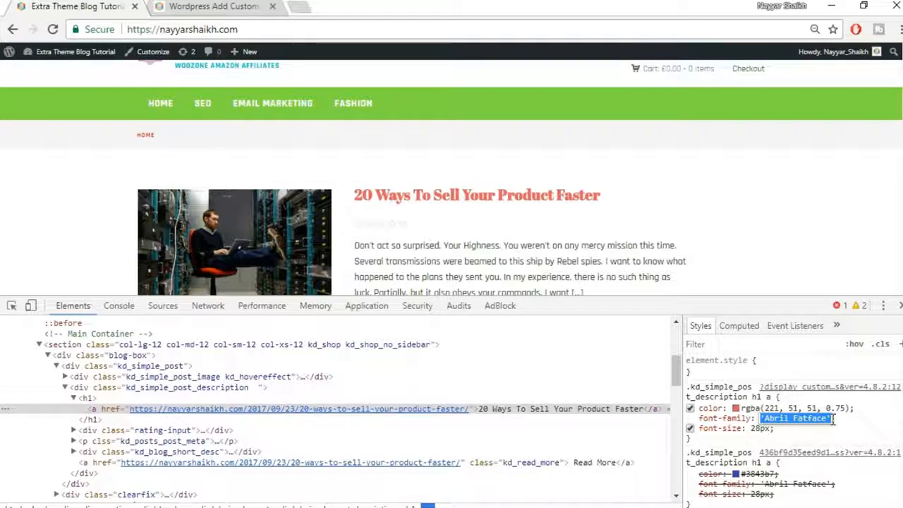
pyautogui.write('san')
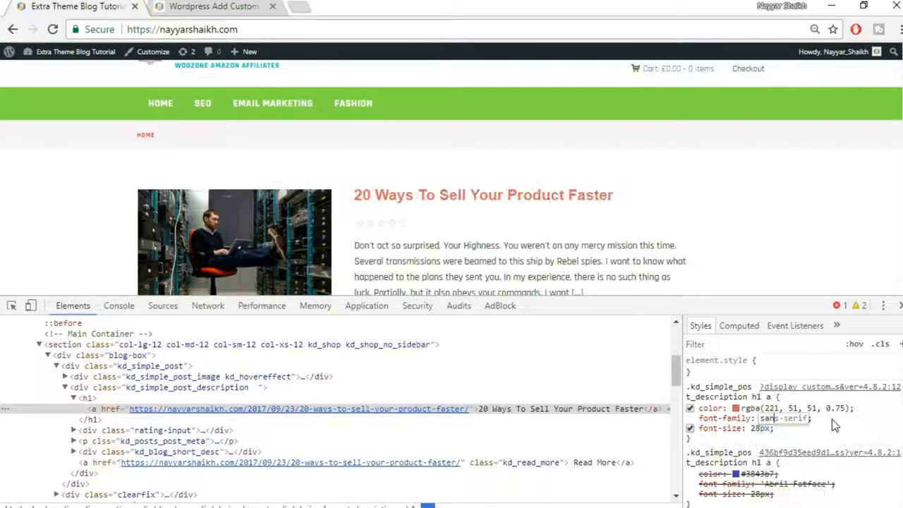
pyautogui.press('Tab')
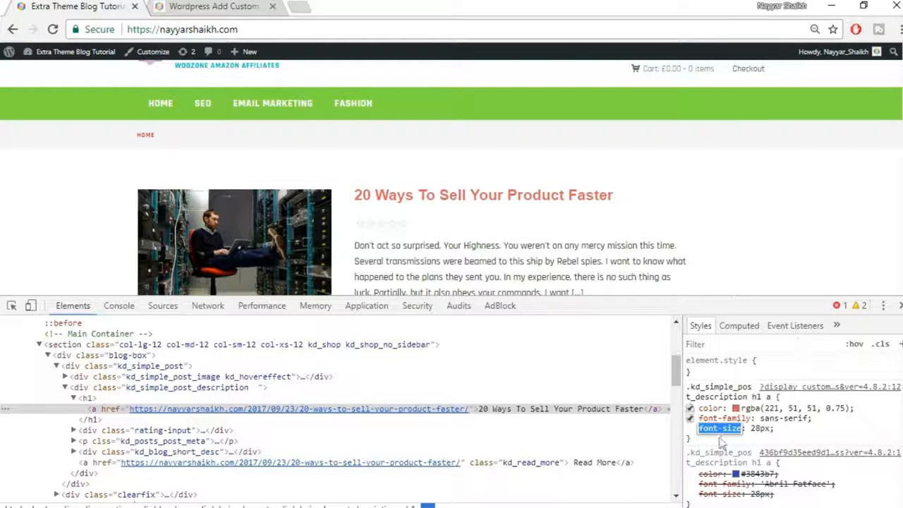
# Copy the edited .kd_simple_post_description h1 a rule below the existing rule with the same selector in the main CSS rules
pyautogui.moveTo(698, 443); pyautogui.dragTo(686, 385)
pyautogui.hotkey('ctrl', 'c')
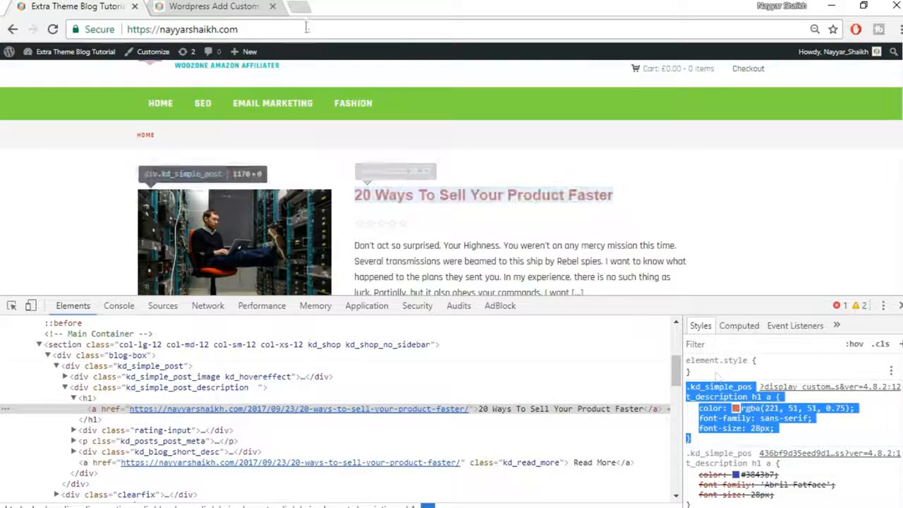
pyautogui.click(236, 5)
pyautogui.click(274, 427)
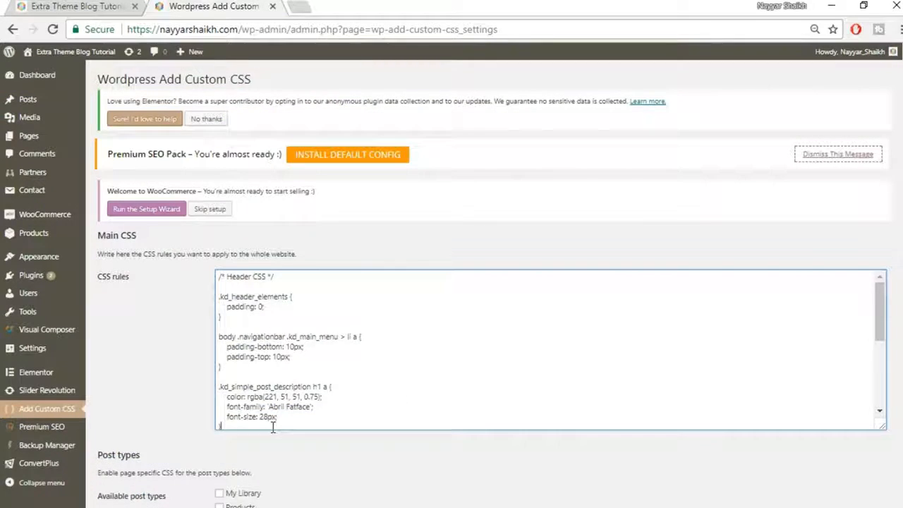
pyautogui.press('Return')
pyautogui.press('Return')
pyautogui.hotkey('ctrl', 'v')
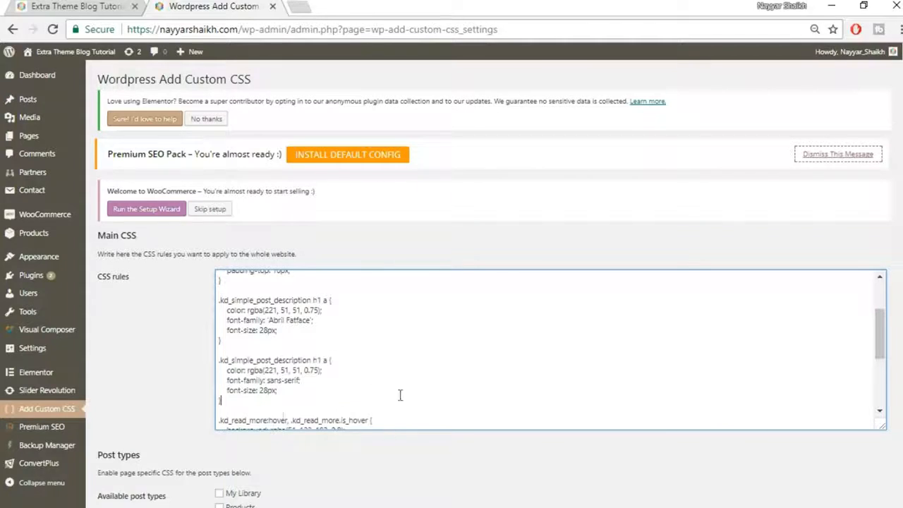
# Return to the front page and close the developer tools
pyautogui.click(74, 6)
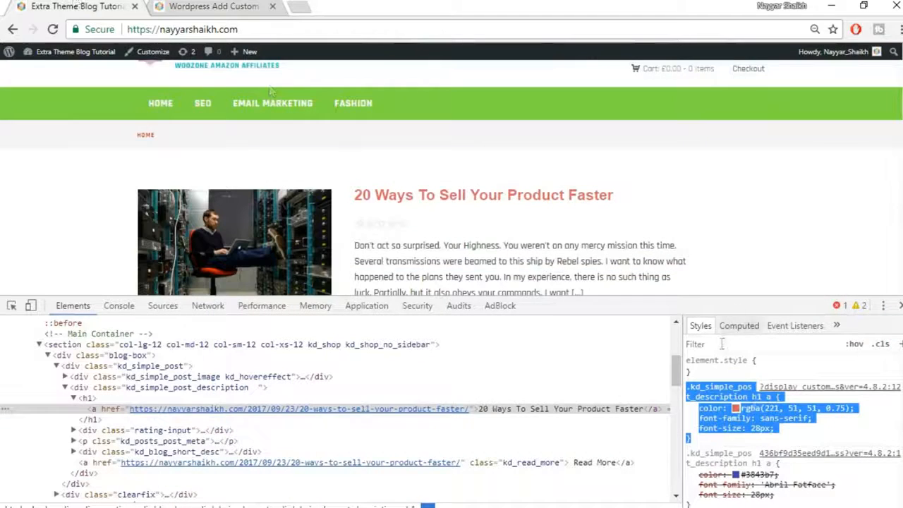
pyautogui.click(815, 420)
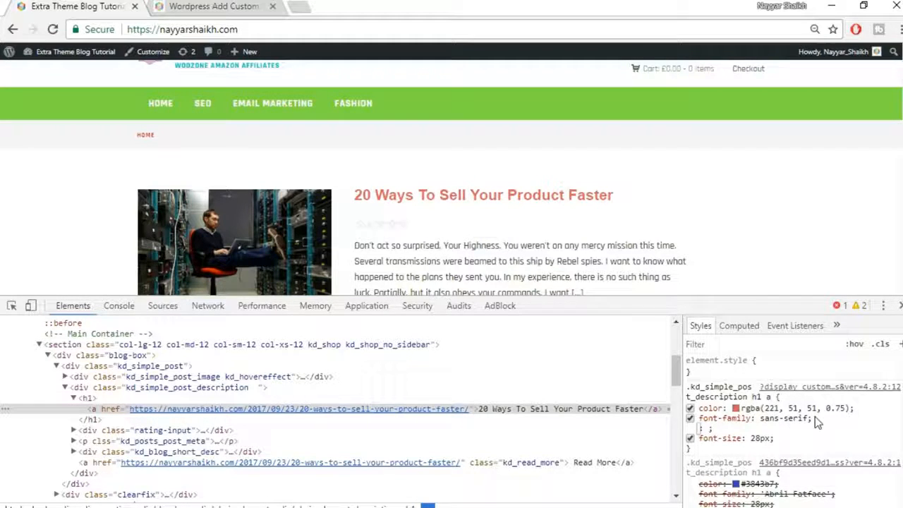
pyautogui.scroll(-1, 748, 249)
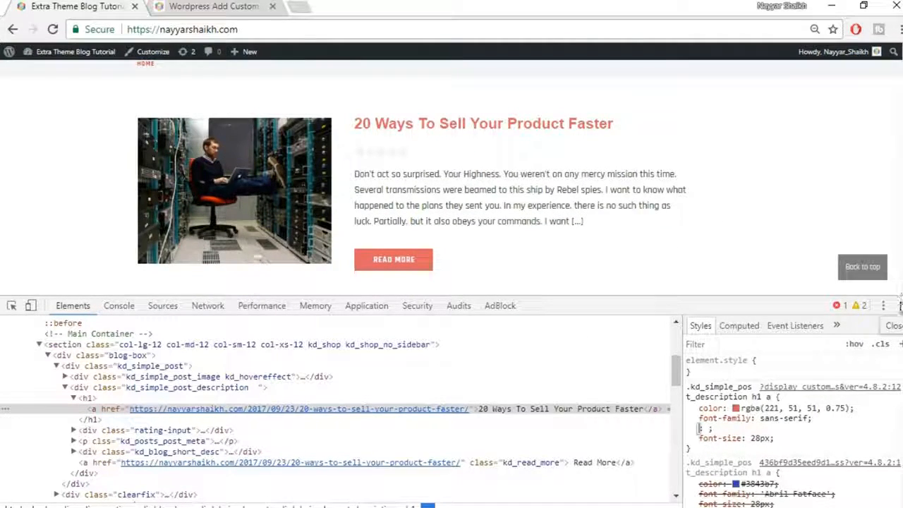
pyautogui.click(900, 306)
pyautogui.scroll(2, 684, 314)
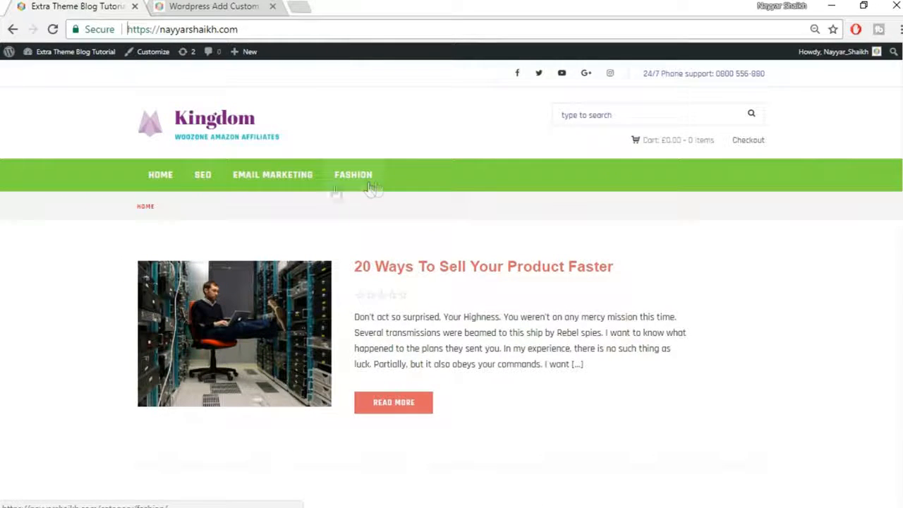
# Inspect the SEO link in the main menu and bring up the font-size rule for .navigationbar .kd_main_menu li a
pyautogui.rightClick(159, 182)
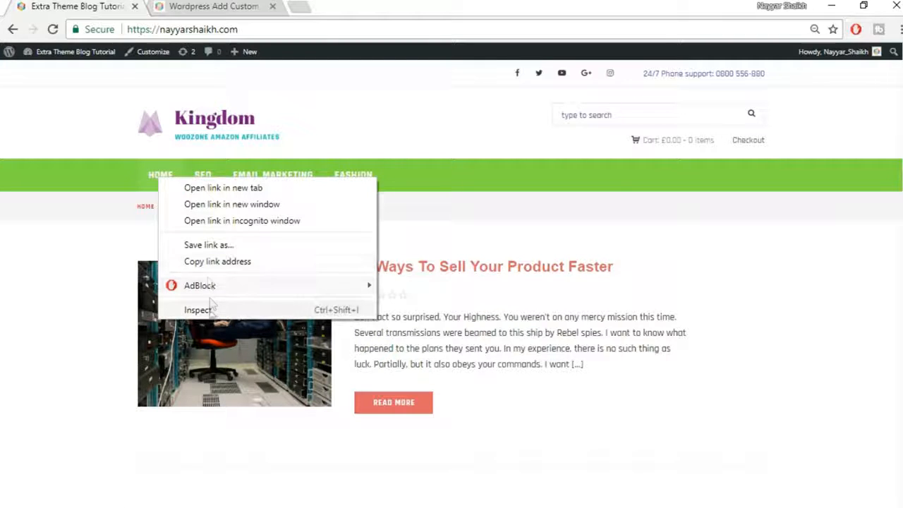
pyautogui.click(211, 317)
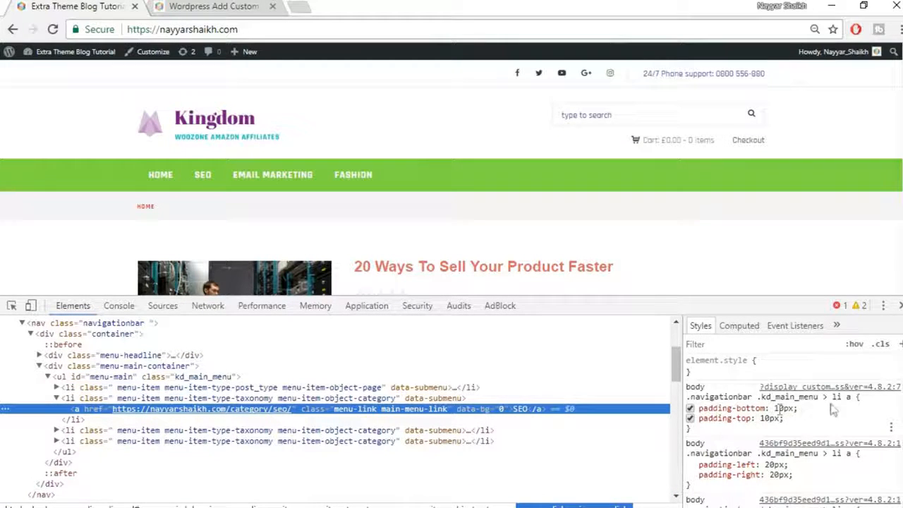
pyautogui.scroll(-5, 833, 406)
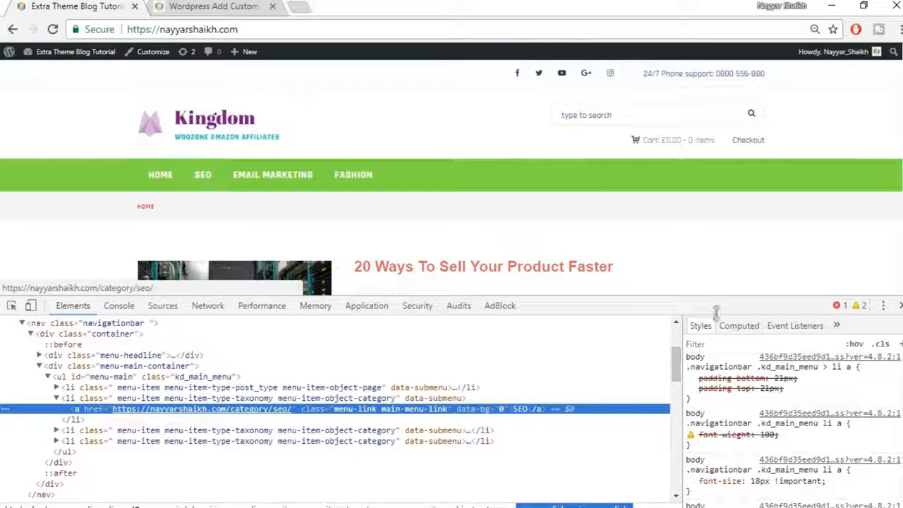
pyautogui.scroll(-2, 813, 436)
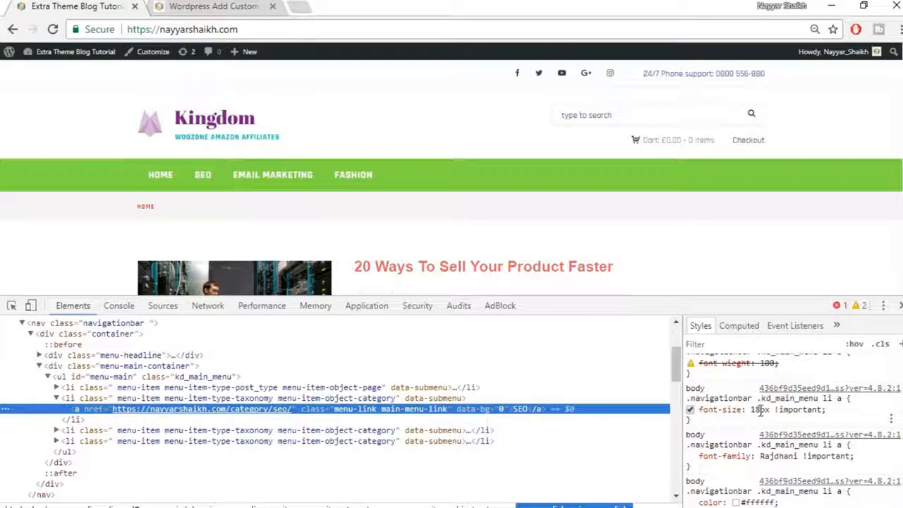
# Set the menu links' font-size to 22px in the .navigationbar .kd_main_menu li a rule
pyautogui.moveTo(760, 410); pyautogui.dragTo(752, 411)
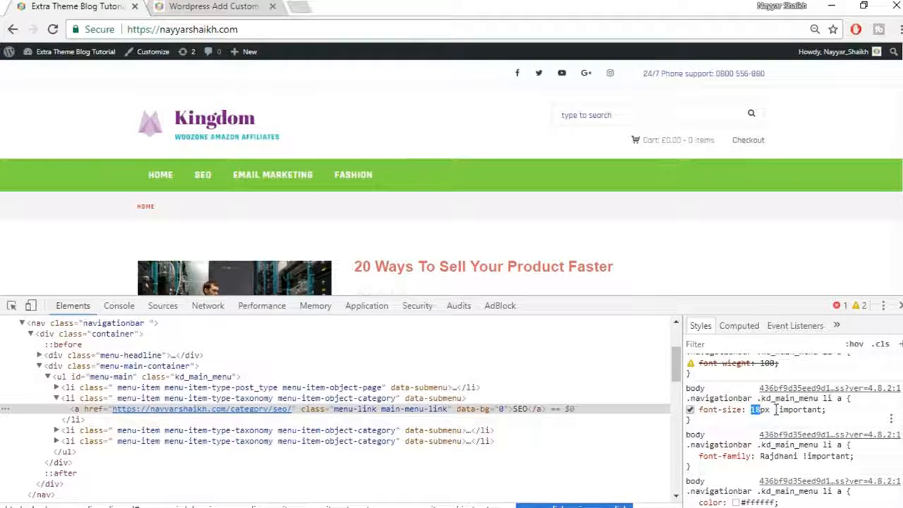
pyautogui.click(752, 421)
pyautogui.click(757, 411)
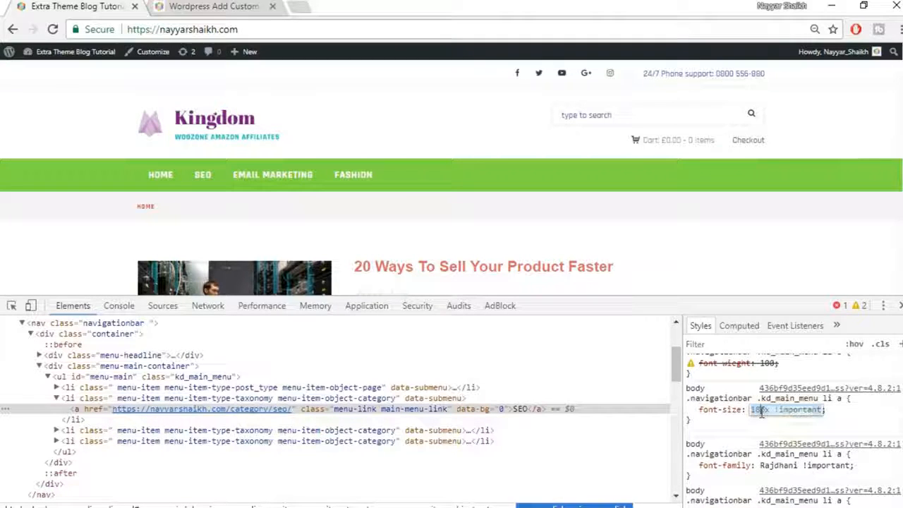
pyautogui.moveTo(760, 412); pyautogui.dragTo(745, 413)
pyautogui.write('22')
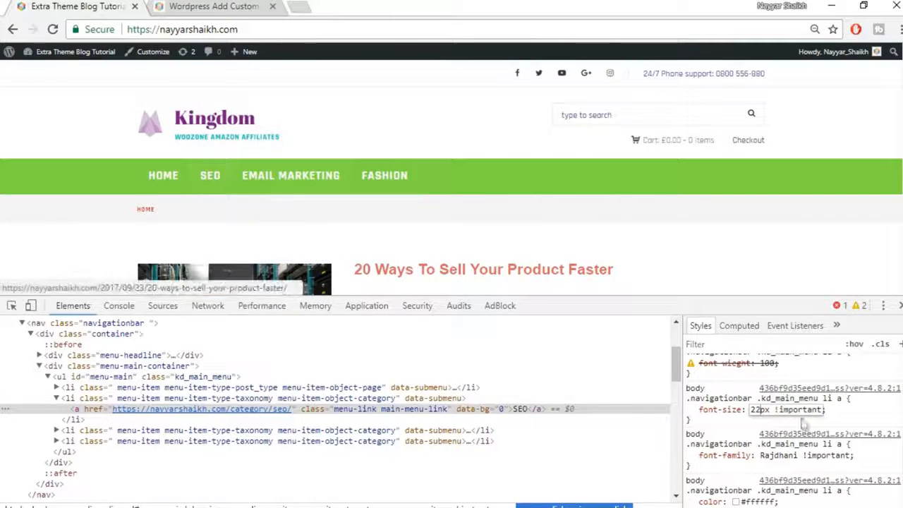
# Restore the menu links' font-size to 18px
pyautogui.moveTo(761, 410); pyautogui.dragTo(748, 410)
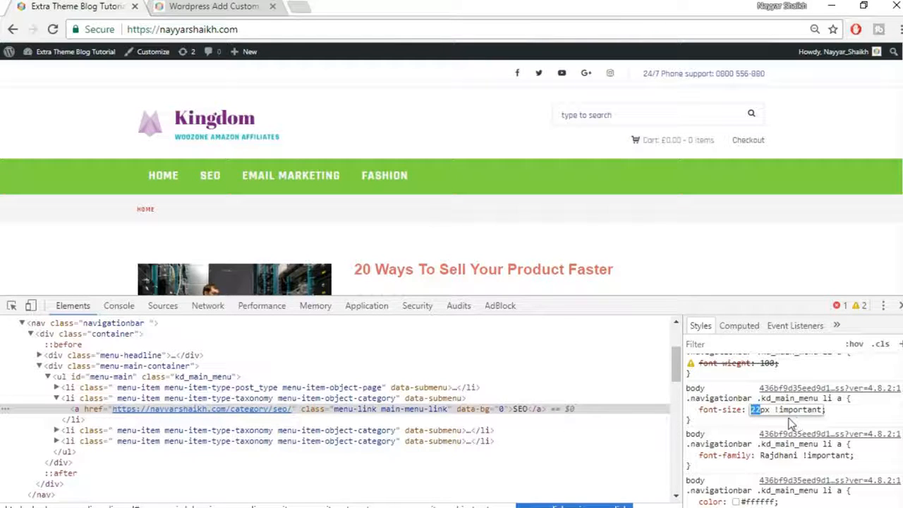
pyautogui.write('18')
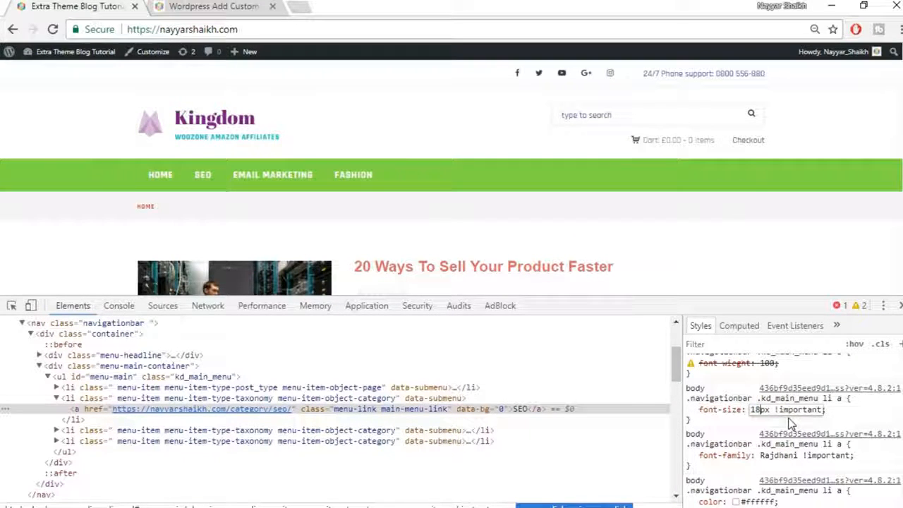
pyautogui.click(853, 418)
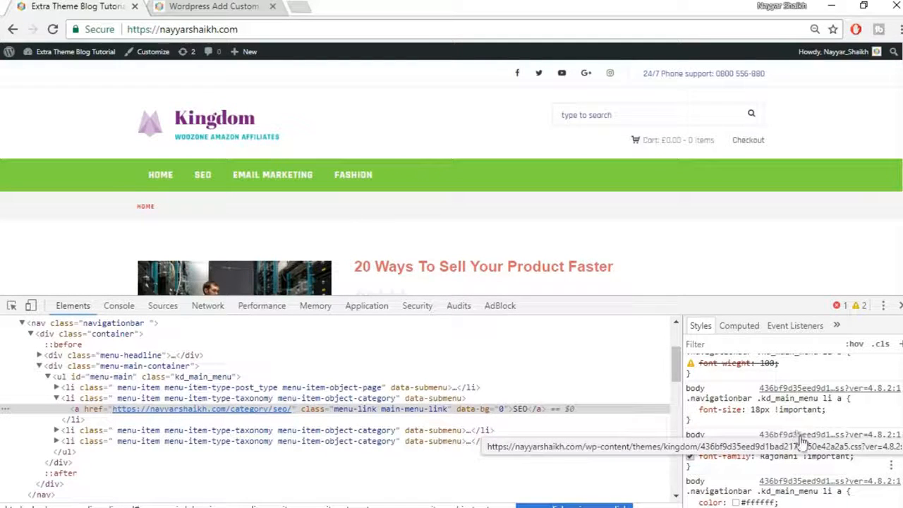
# Find the .navigationbar .kd_main_menu li a rule that contains letter-spacing and set its font-weight to 100
pyautogui.scroll(-2, 803, 443)
pyautogui.scroll(2, 803, 443)
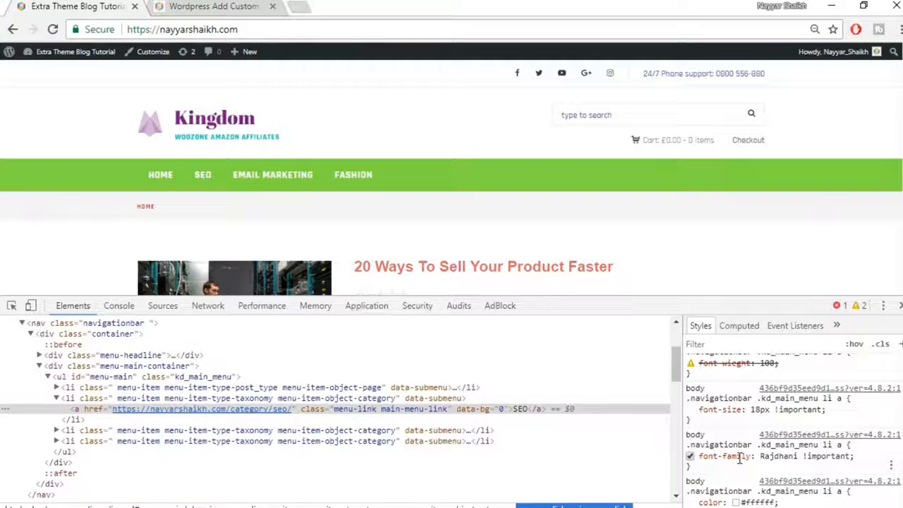
pyautogui.scroll(-1, 838, 457)
pyautogui.scroll(-3, 838, 457)
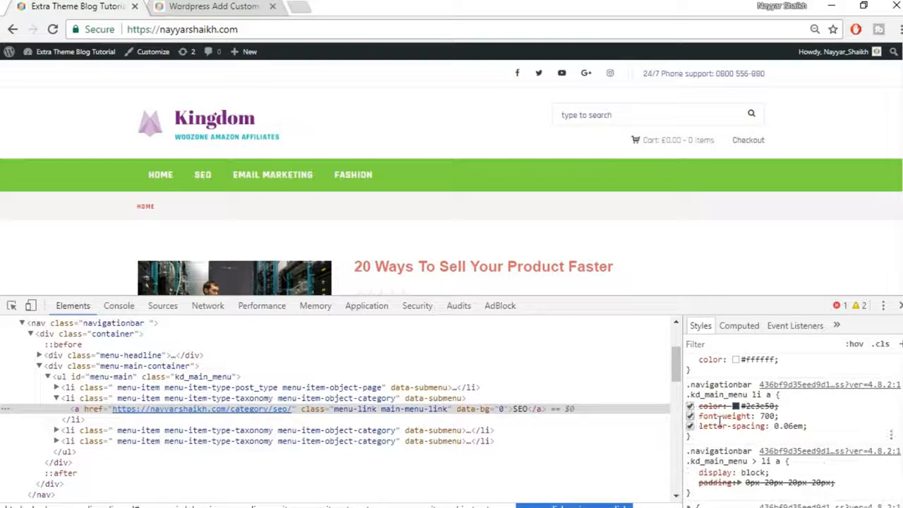
pyautogui.click(768, 417)
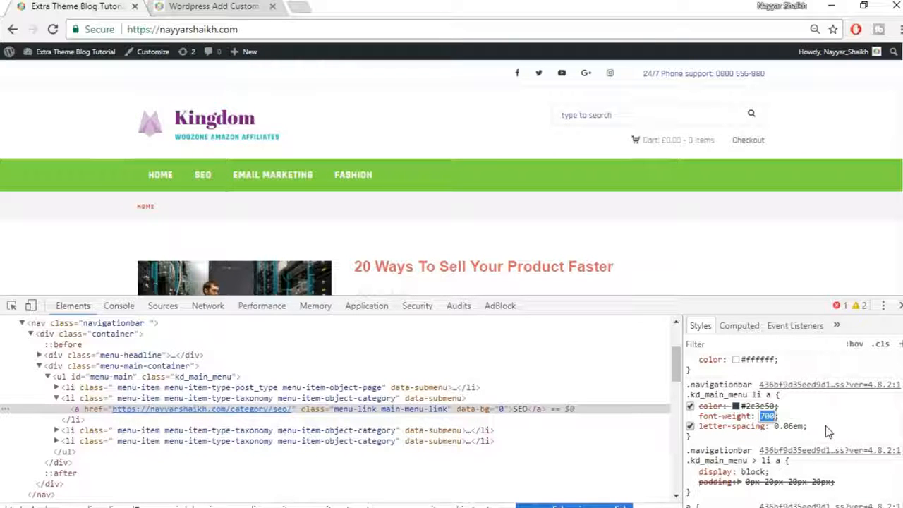
pyautogui.write('100')
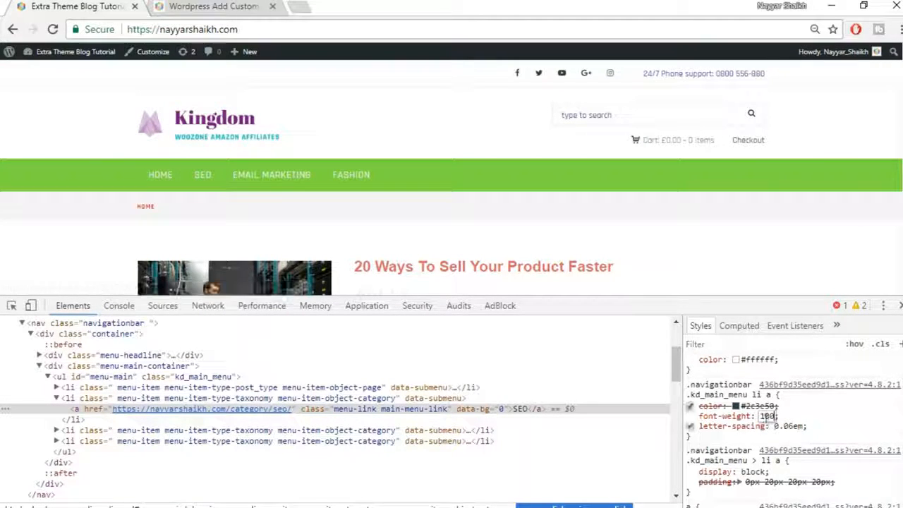
# Change the menu links' font-weight to 400
pyautogui.click(764, 416)
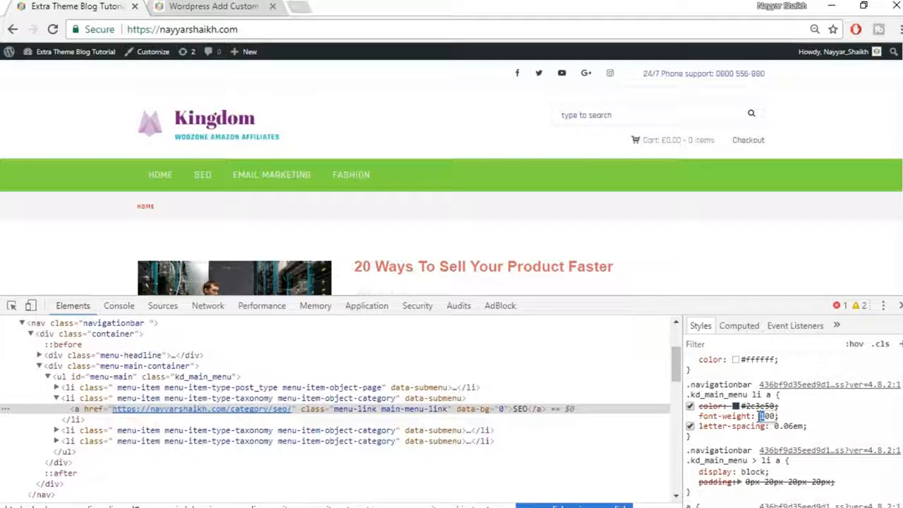
pyautogui.click(800, 419)
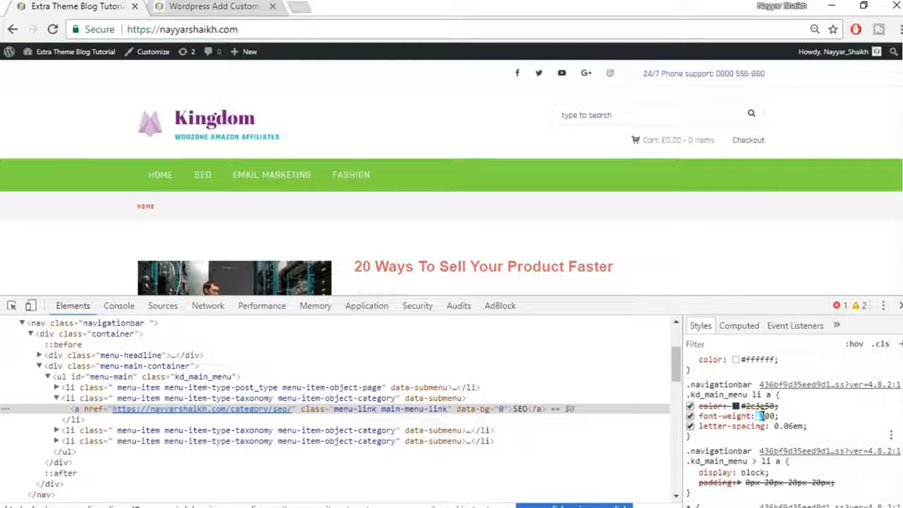
pyautogui.click(764, 417)
pyautogui.moveTo(765, 417); pyautogui.dragTo(760, 416)
pyautogui.write('4')
pyautogui.press('Return')
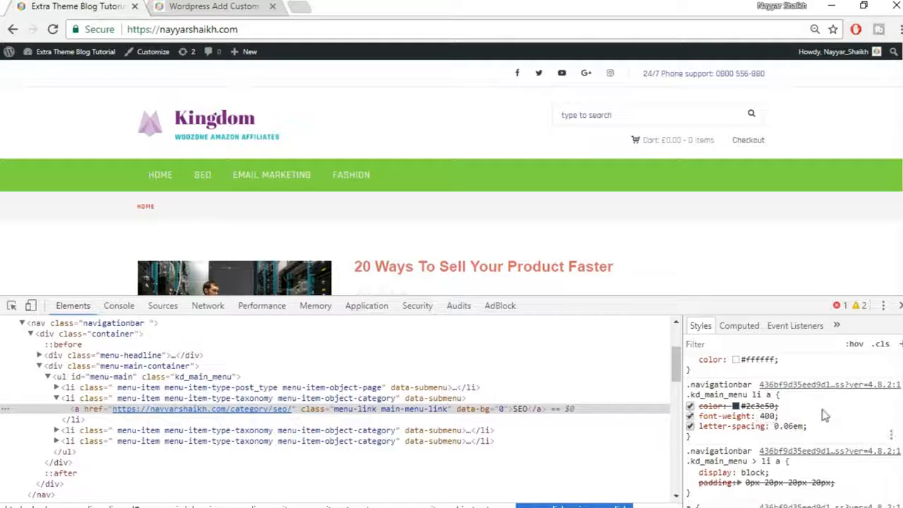
# Set the font-weight of the menu links to 500
pyautogui.click(763, 416)
pyautogui.doubleClick(764, 416)
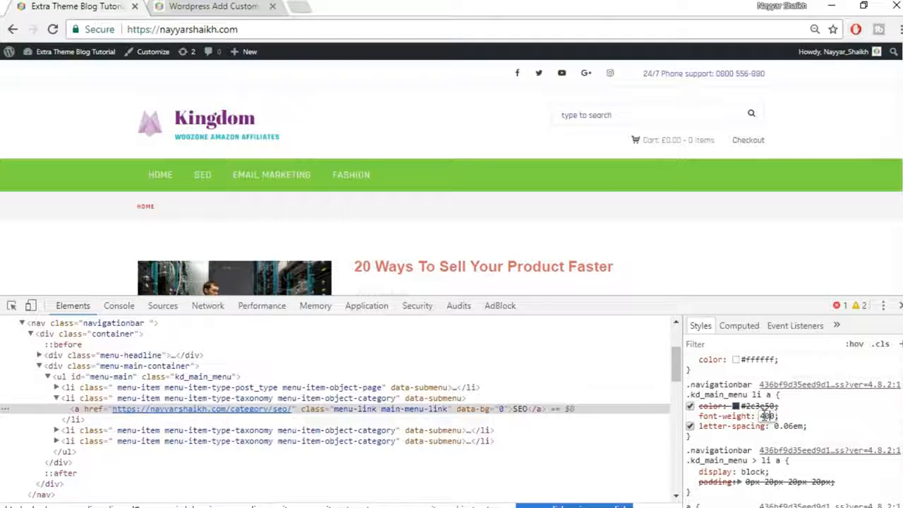
pyautogui.moveTo(766, 417); pyautogui.dragTo(759, 416)
pyautogui.write('5')
pyautogui.press('Return')
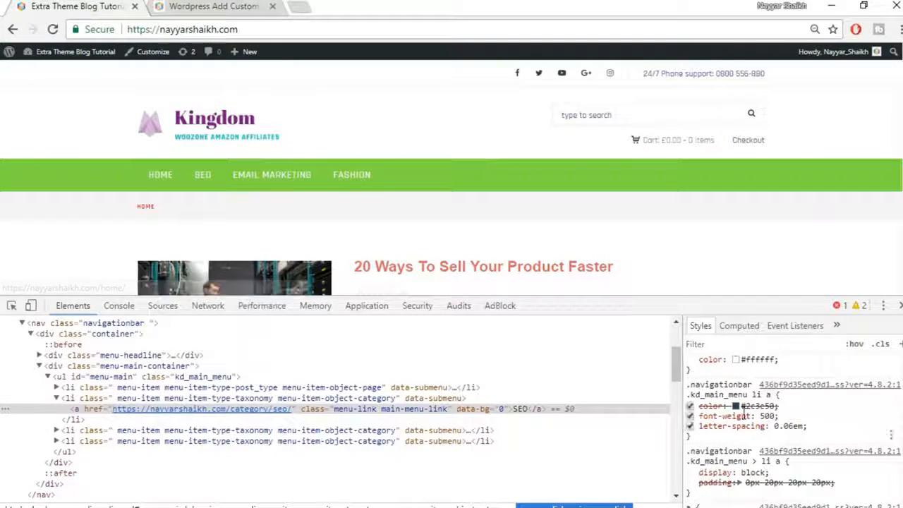
# Copy the edited .navigationbar .kd_main_menu li a rule to the end of the main CSS rules in WordPress Add Custom CSS
pyautogui.moveTo(709, 444); pyautogui.dragTo(688, 385)
pyautogui.hotkey('ctrl', 'c')
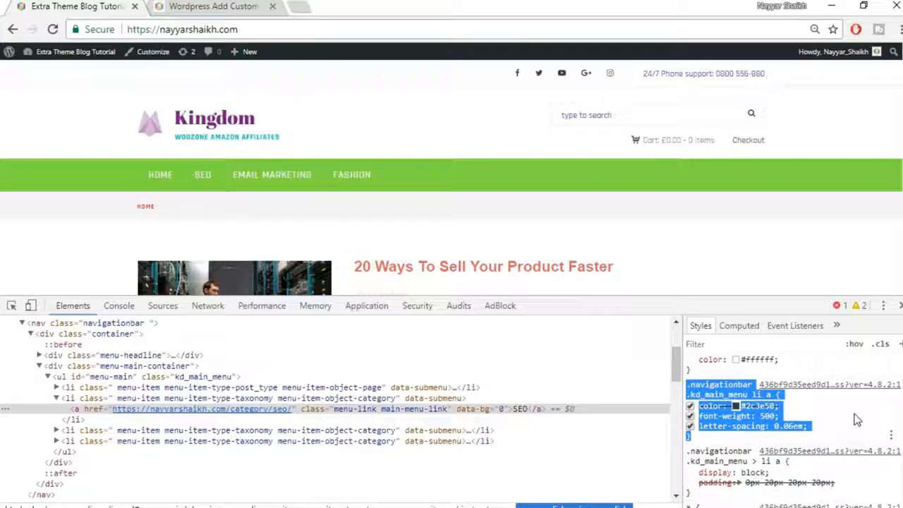
pyautogui.click(211, 6)
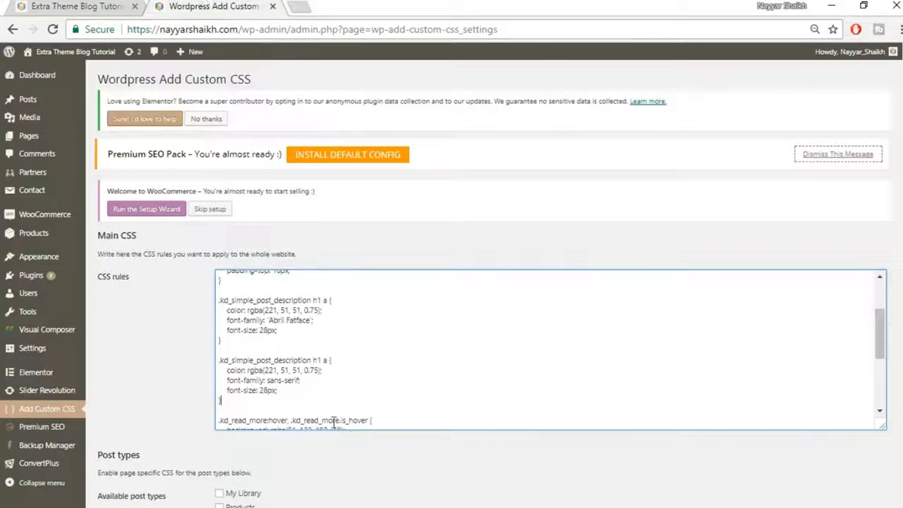
pyautogui.scroll(-5, 301, 419)
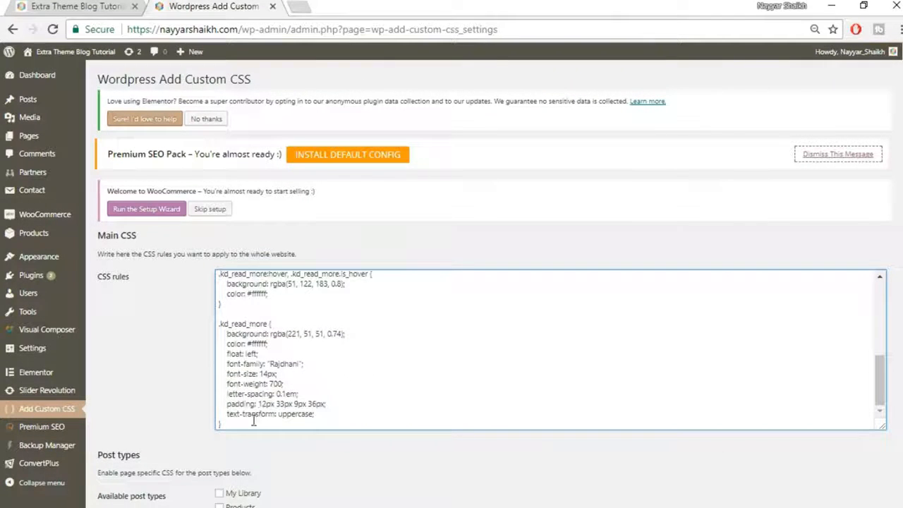
pyautogui.hotkey('ctrl', 'v')
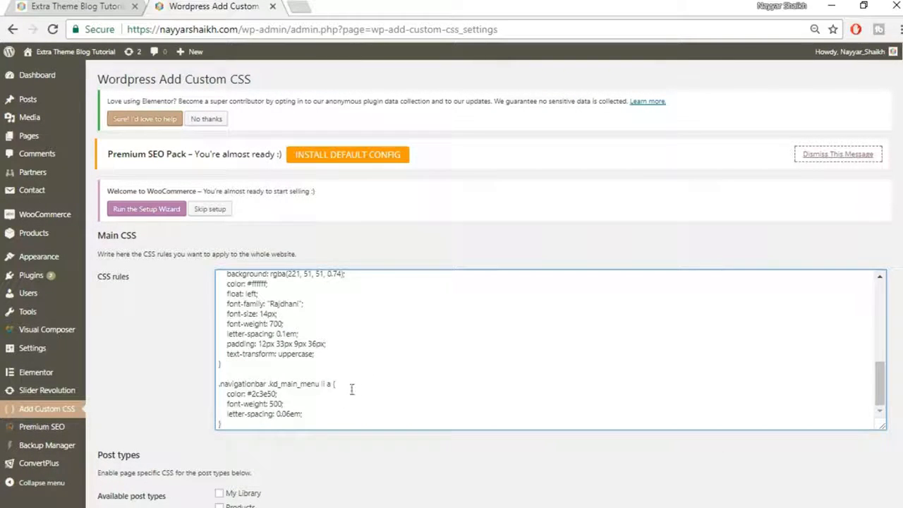
# Check the menu on the front page, then return to the custom CSS page and save the rules
pyautogui.hotkey('ctrl', 'Tab')
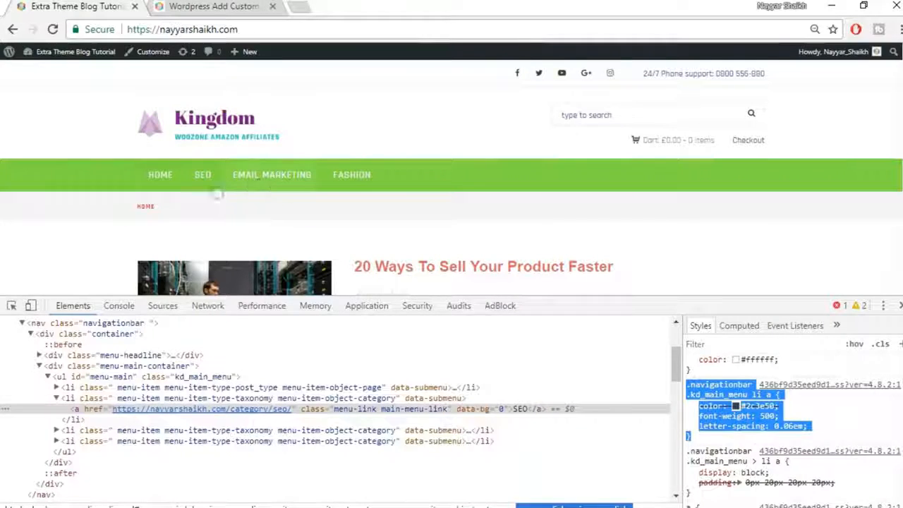
pyautogui.click(194, 6)
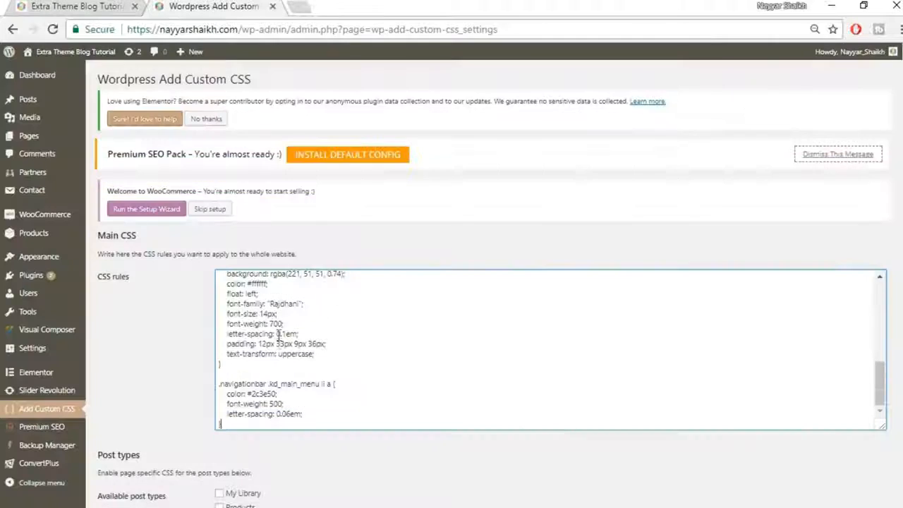
pyautogui.scroll(-2, 279, 335)
pyautogui.click(112, 434)
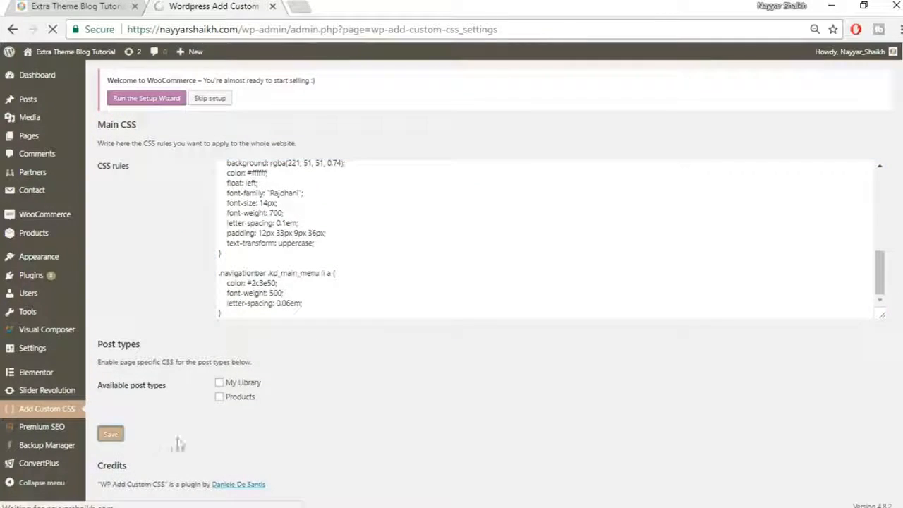
# Return to the front page, close the developer tools and reload the page
pyautogui.hotkey('ctrl', 'Tab')
pyautogui.press('F12')
pyautogui.click(53, 30)
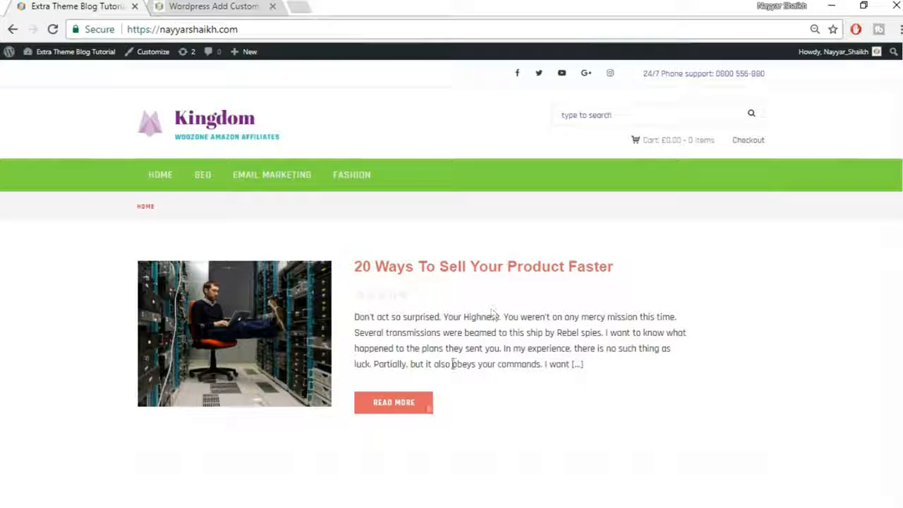
# Switch to the Notepad topic list and add the line "*. Important" below Fonts
pyautogui.hotkey('alt', 'Tab')
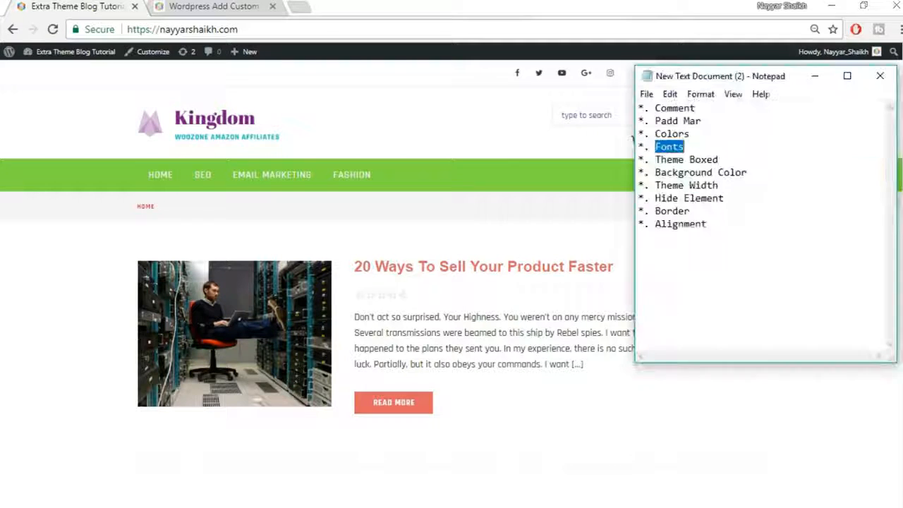
pyautogui.click(691, 146)
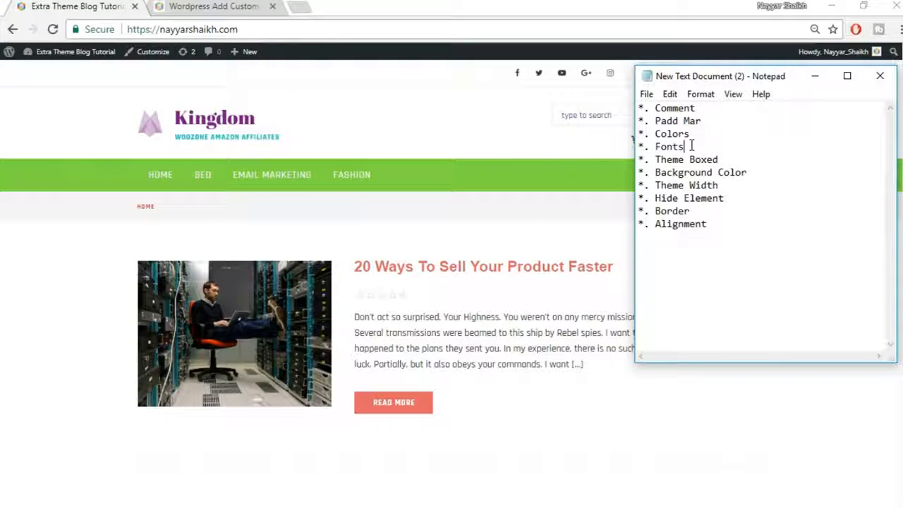
pyautogui.press('Return')
pyautogui.write('*. Important')
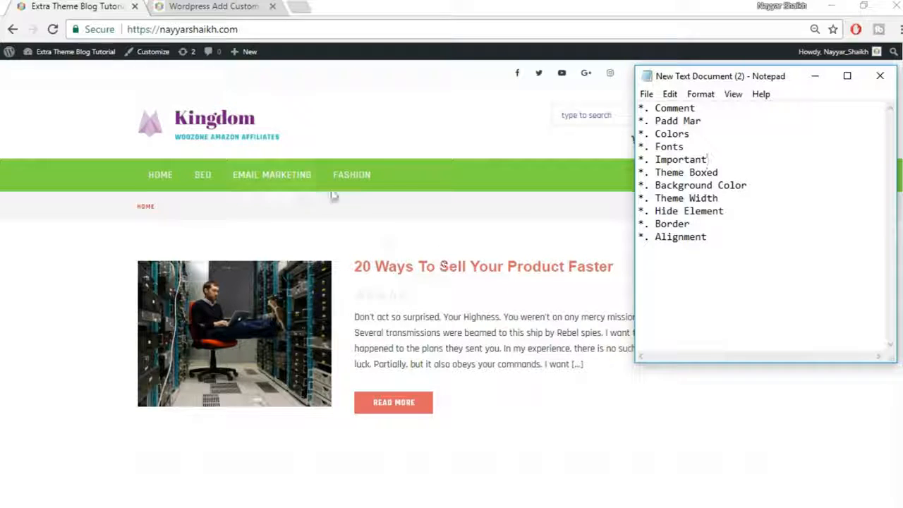
# Inspect the SEO menu link in the browser and open its !important font-size value for editing
pyautogui.rightClick(202, 176)
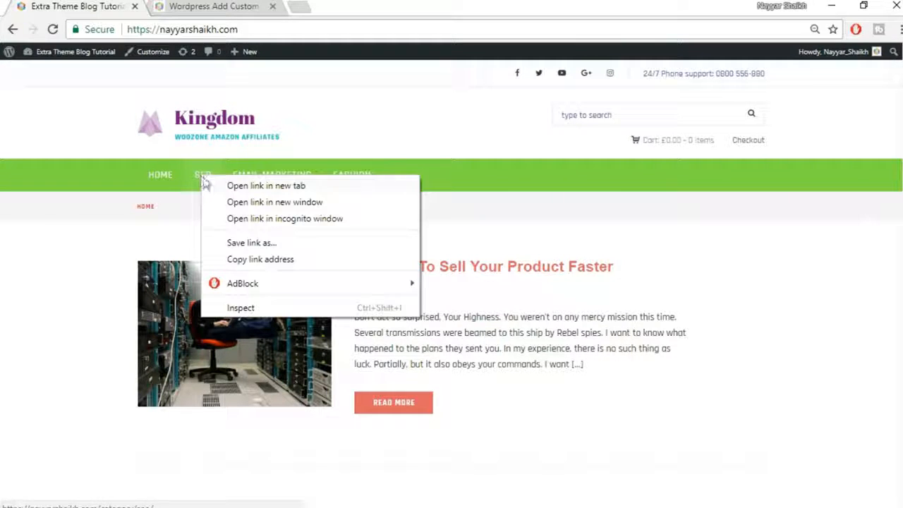
pyautogui.click(247, 309)
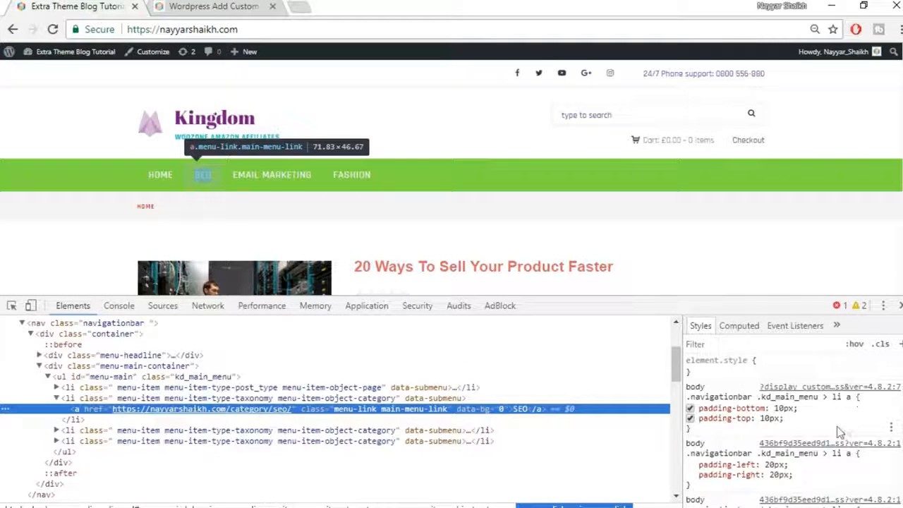
pyautogui.scroll(-1, 840, 436)
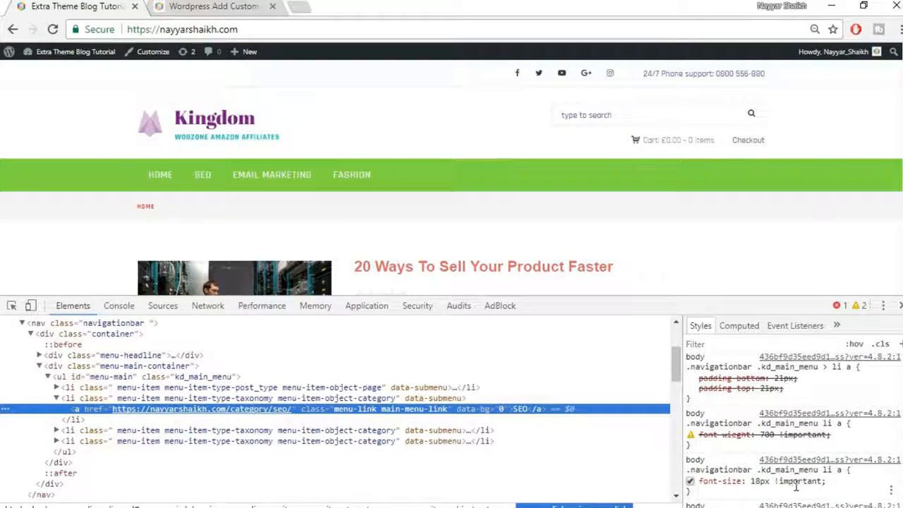
pyautogui.scroll(-2, 836, 482)
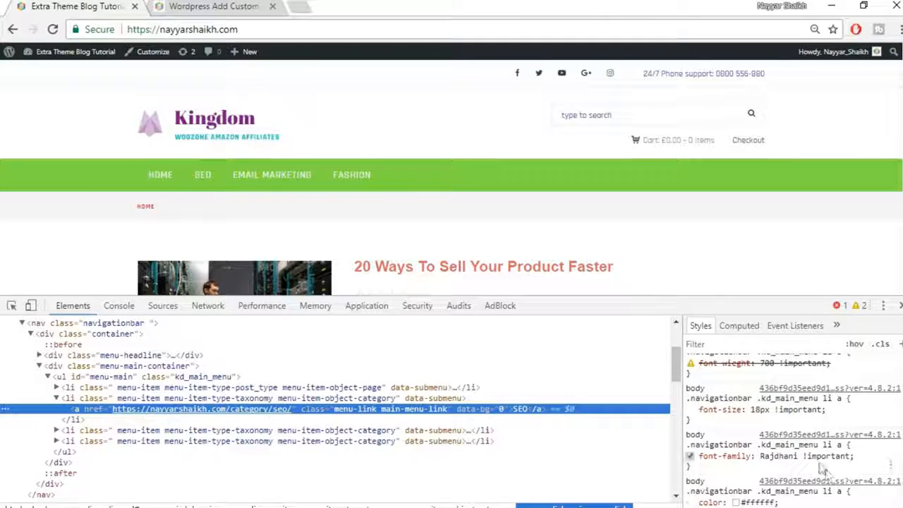
pyautogui.click(811, 410)
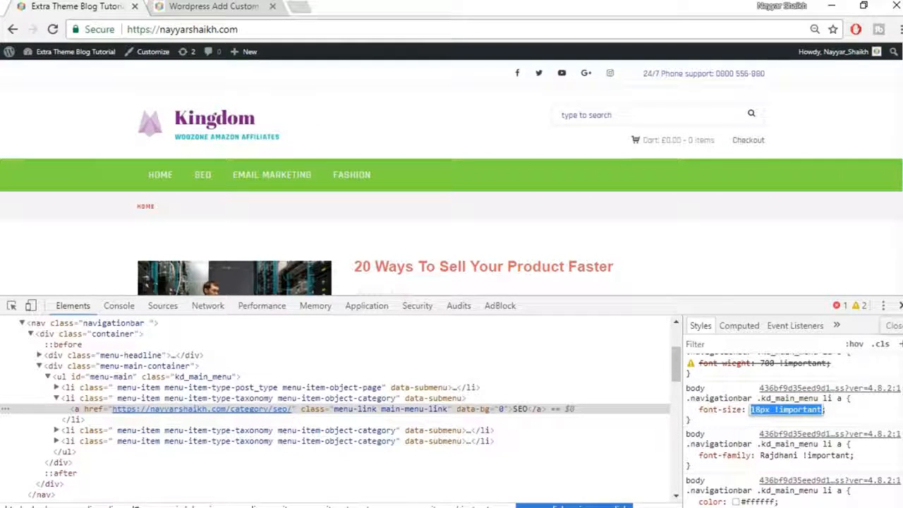
# Close the developer tools, highlight the Theme Boxed line in the Notepad topic list and return to the browser
pyautogui.click(901, 306)
pyautogui.click(416, 507)
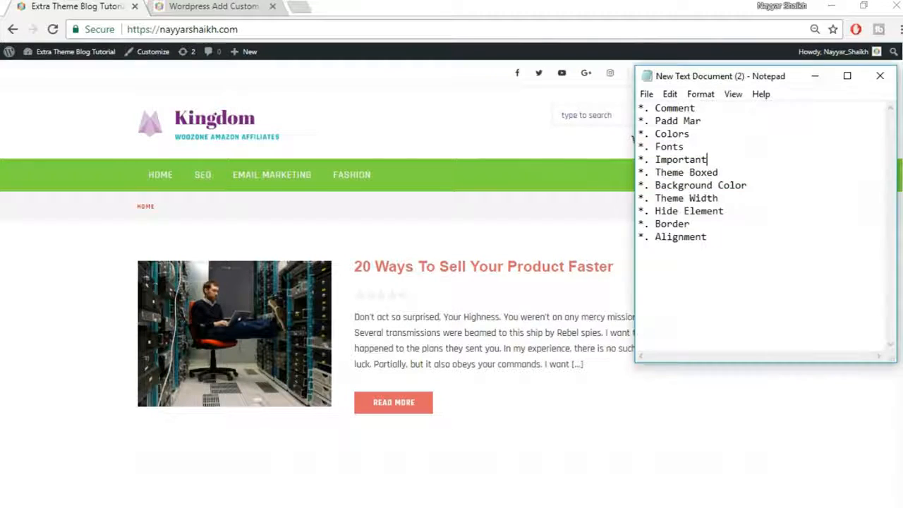
pyautogui.moveTo(715, 173); pyautogui.dragTo(639, 173)
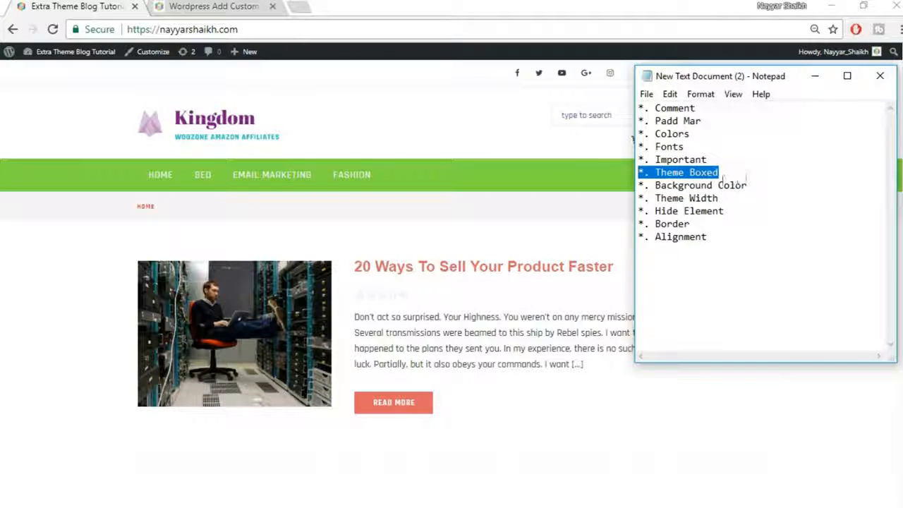
pyautogui.click(485, 231)
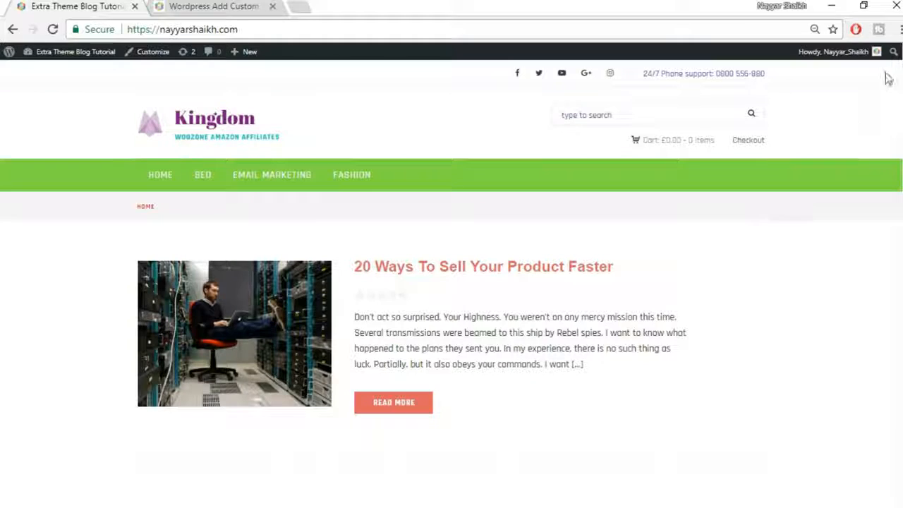
# Zoom the front page out to 33% to examine its full-width layout, and restore the zoom to 75%
pyautogui.click(898, 29)
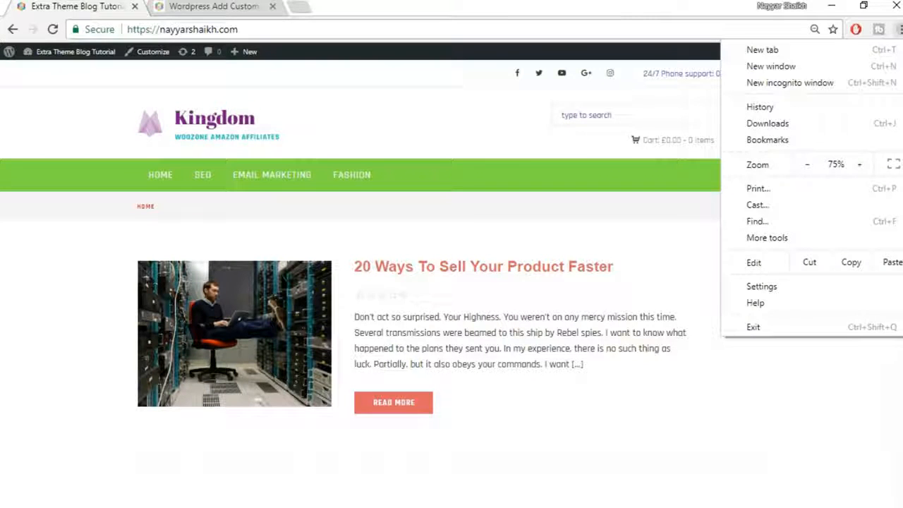
pyautogui.click(810, 166)
pyautogui.click(810, 165)
pyautogui.click(810, 165)
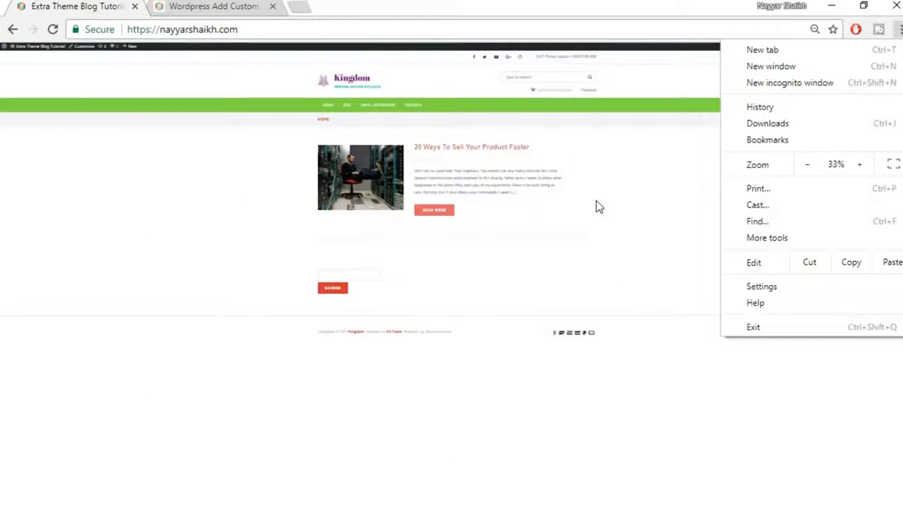
pyautogui.click(596, 201)
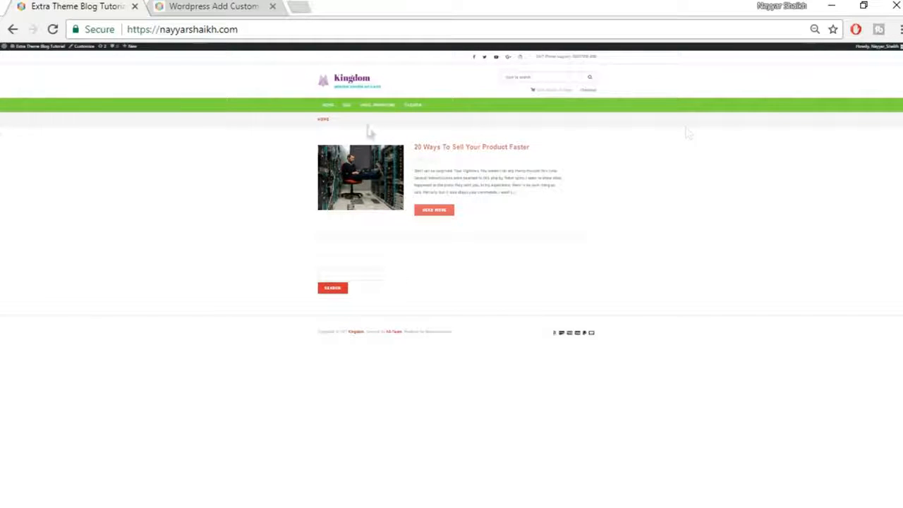
pyautogui.click(898, 29)
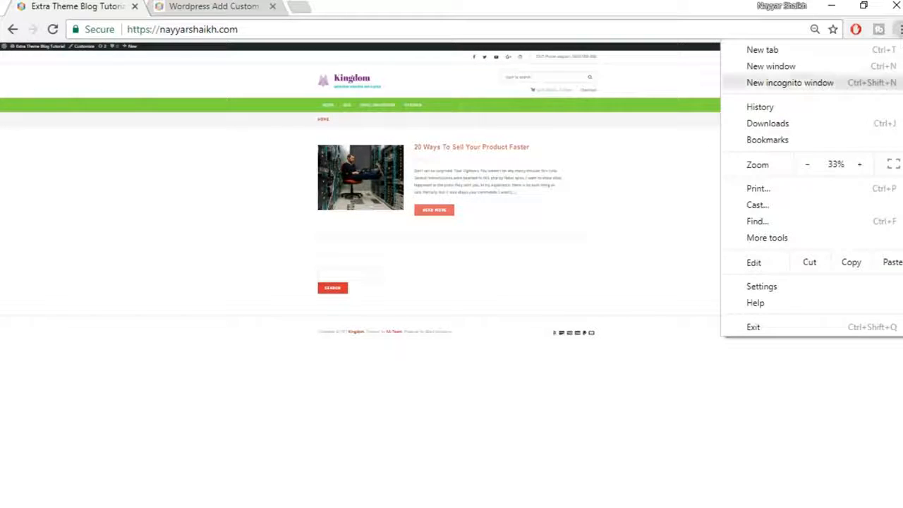
pyautogui.click(862, 165)
pyautogui.click(862, 164)
pyautogui.click(862, 165)
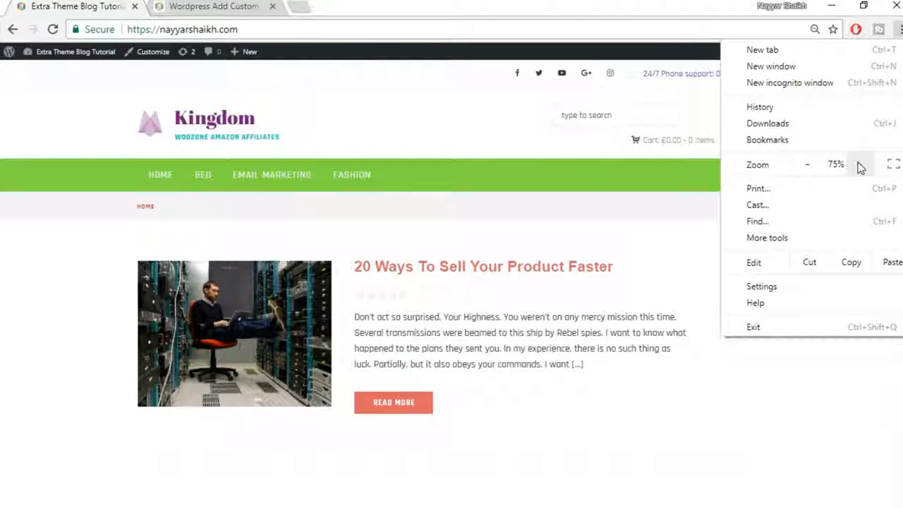
pyautogui.click(595, 227)
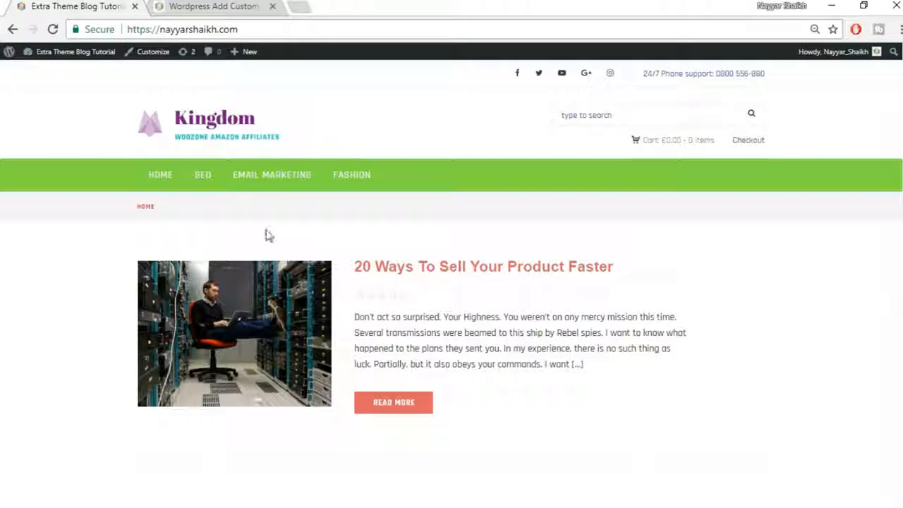
# Inspect the front page's body element and add padding-left: 100px to its first body style rule
pyautogui.rightClick(22, 237)
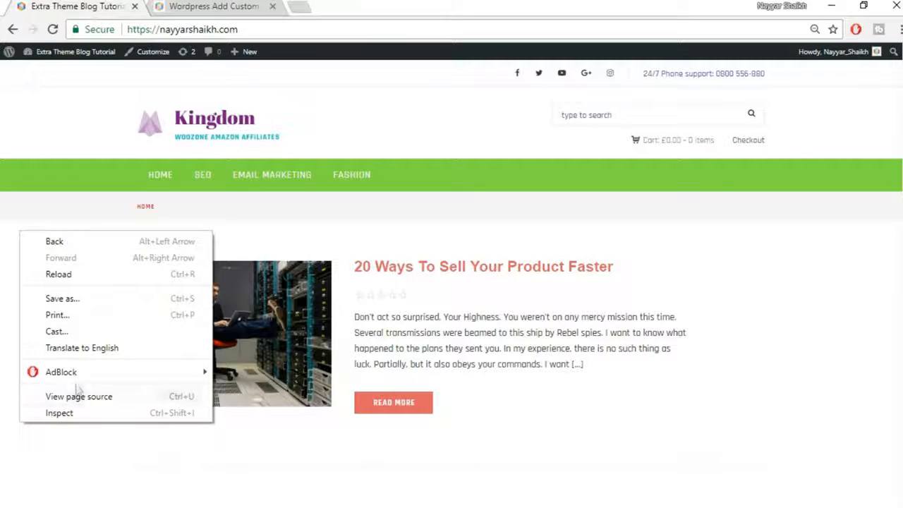
pyautogui.click(78, 414)
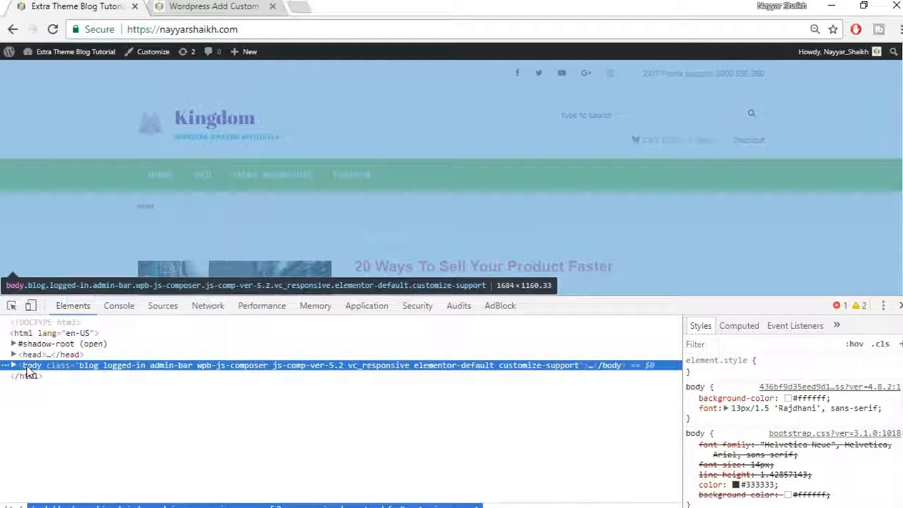
pyautogui.scroll(-2, 789, 407)
pyautogui.scroll(-10, 789, 423)
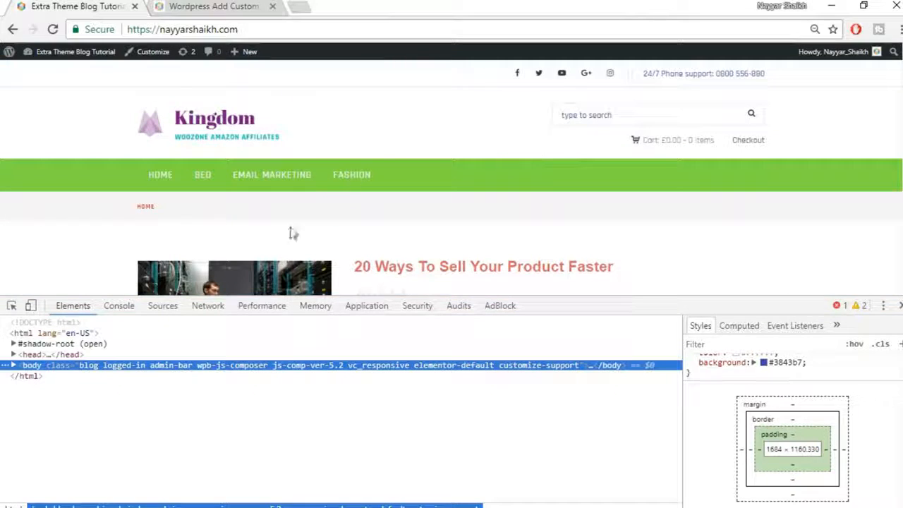
pyautogui.scroll(10, 781, 399)
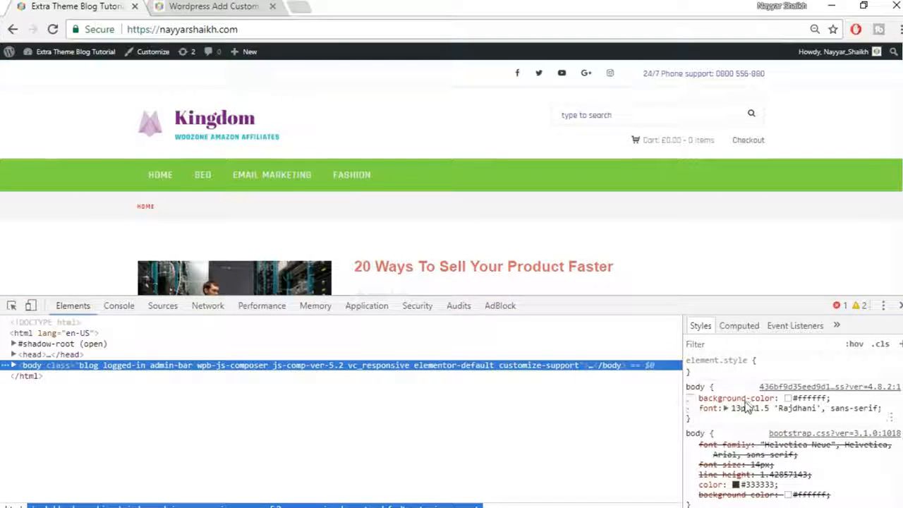
pyautogui.click(719, 418)
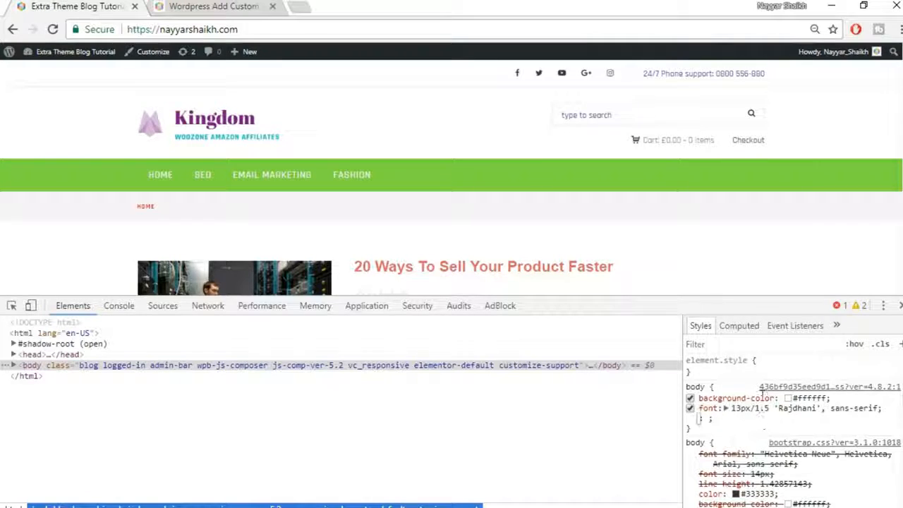
pyautogui.write('padd')
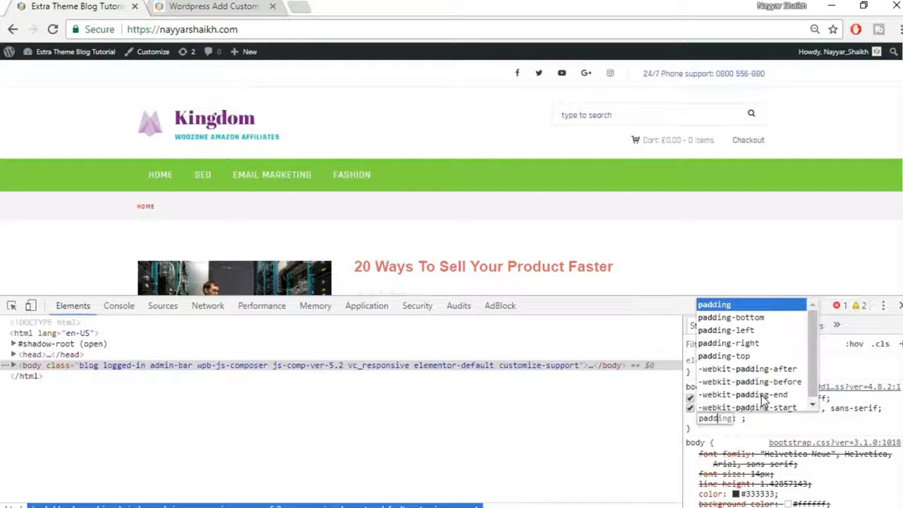
pyautogui.press('Down')
pyautogui.press('Down')
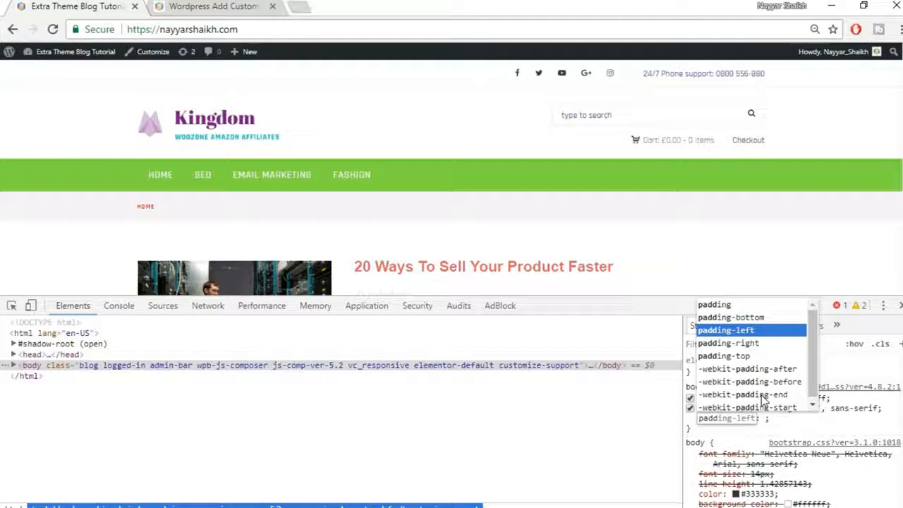
pyautogui.press('Return')
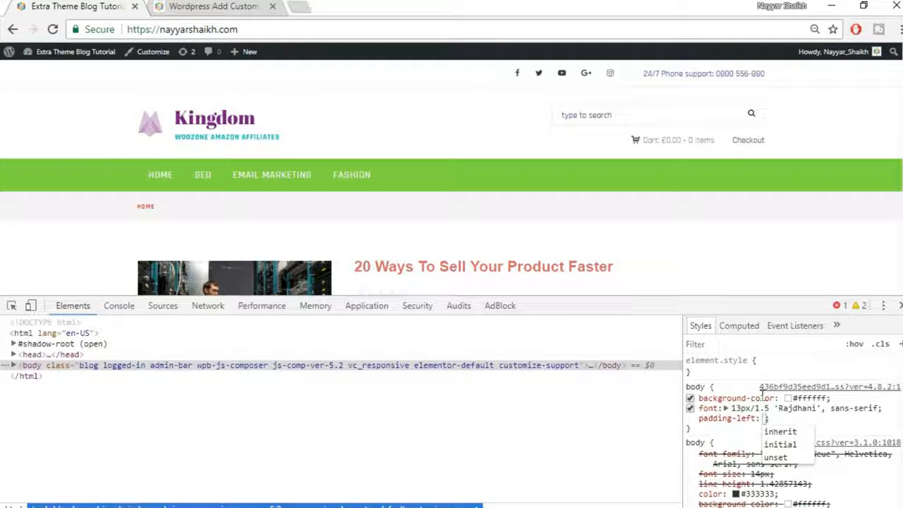
pyautogui.write('100')
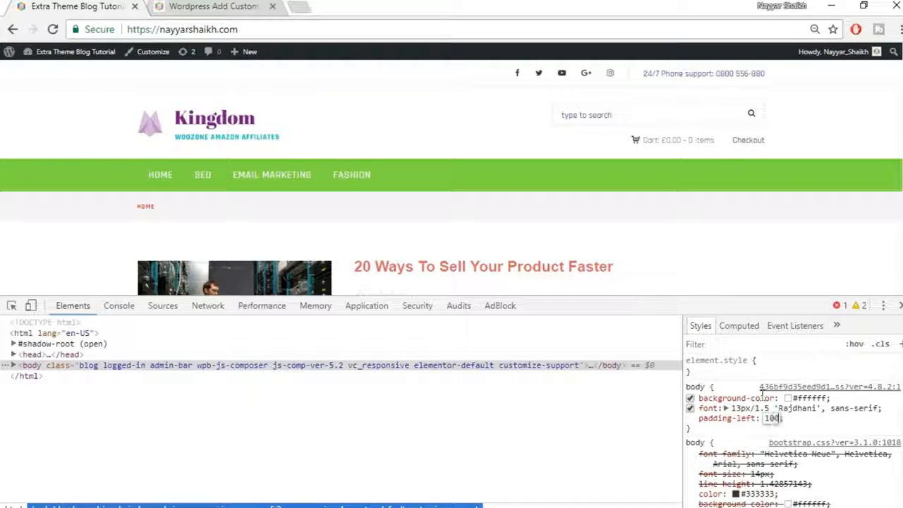
pyautogui.write('px')
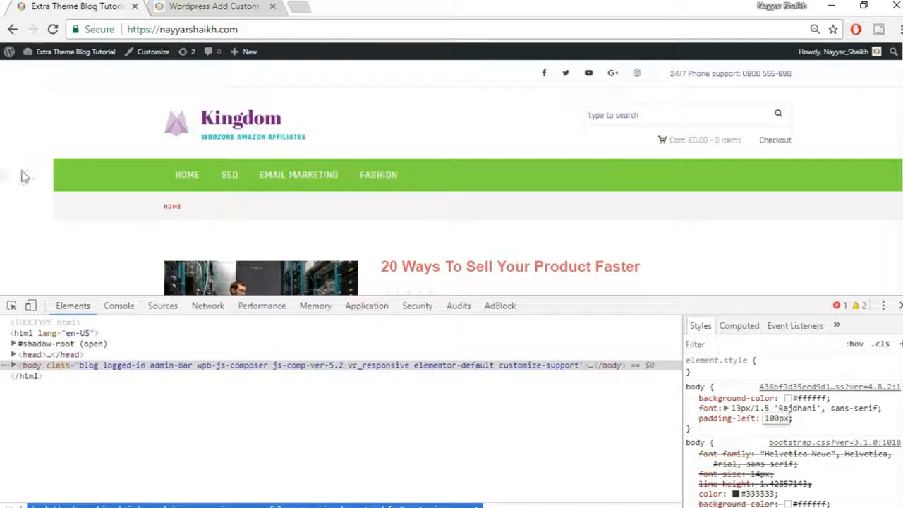
# Add padding-right: 100px below the left padding in the same body rule
pyautogui.click(748, 432)
pyautogui.write('padd')
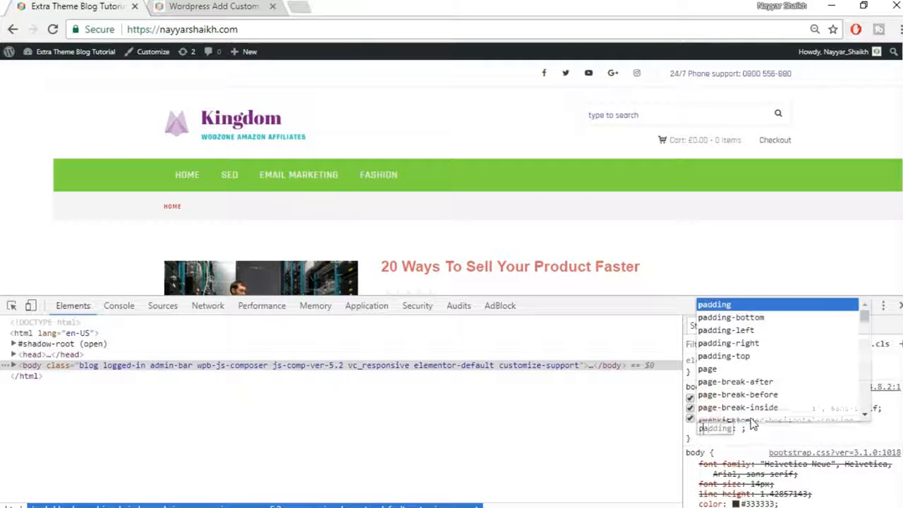
pyautogui.write('ing')
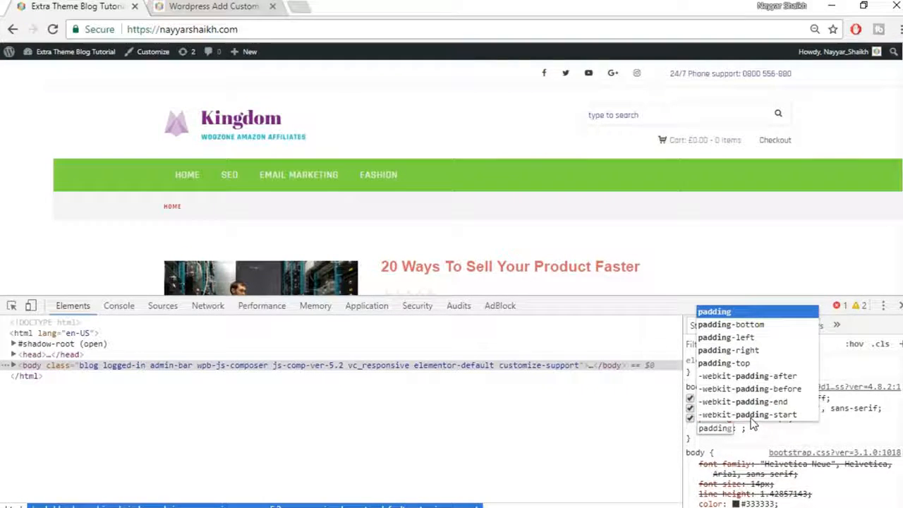
pyautogui.press('Down')
pyautogui.press('Down')
pyautogui.press('Down')
pyautogui.press('Return')
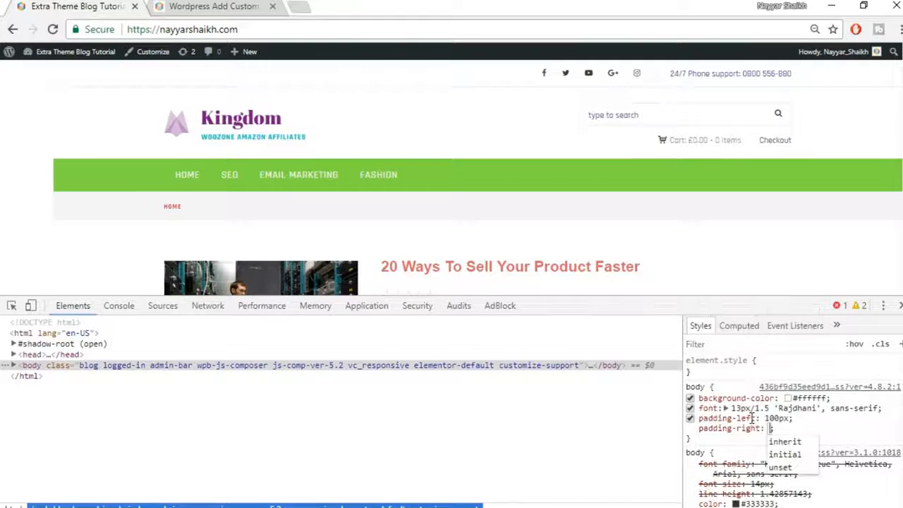
pyautogui.write('100px')
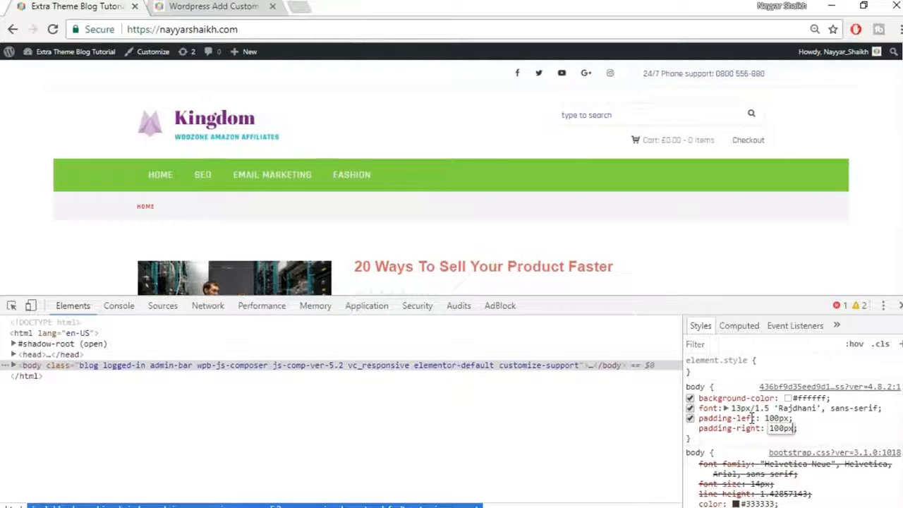
# Copy the complete edited body rule from the inspector and close the developer tools
pyautogui.click(698, 438)
pyautogui.moveTo(699, 439); pyautogui.dragTo(688, 392)
pyautogui.hotkey('ctrl', 'c')
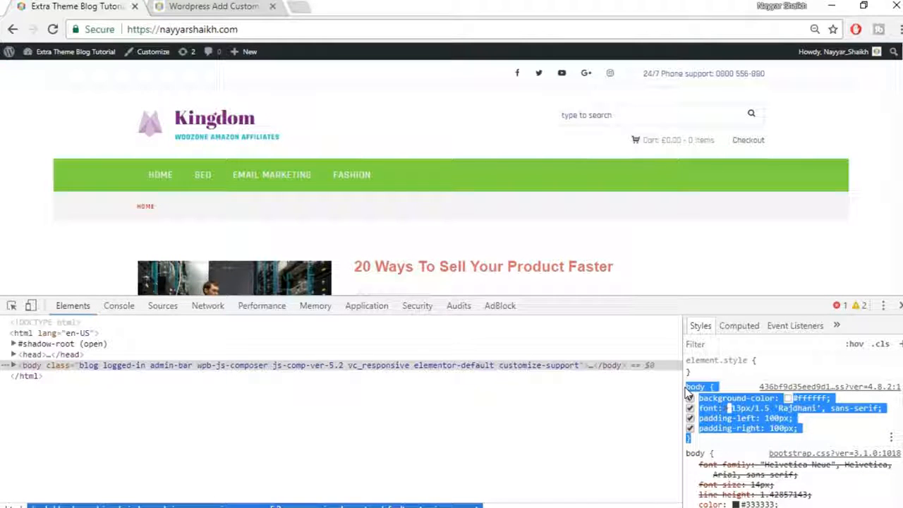
pyautogui.click(900, 305)
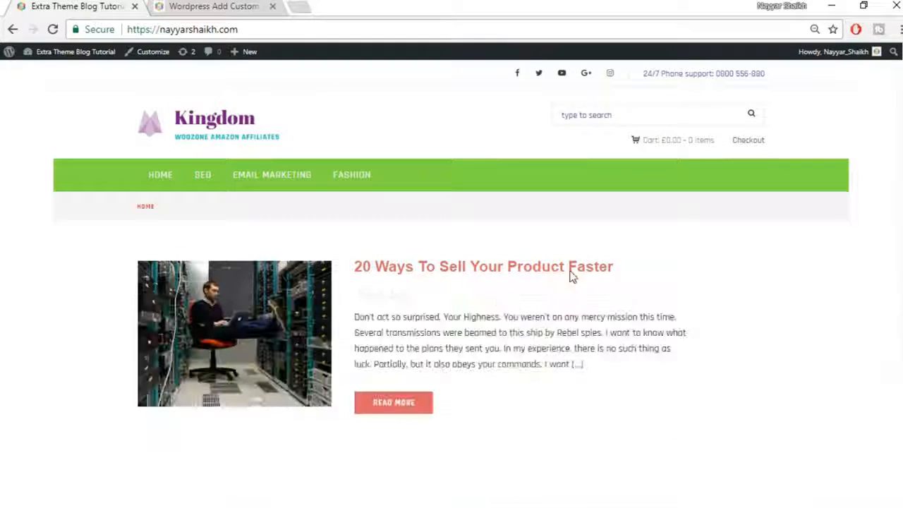
# Check the boxed layout on the front page at reduced and normal zoom, and glance at the Notepad topic list
pyautogui.scroll(-7, 779, 247)
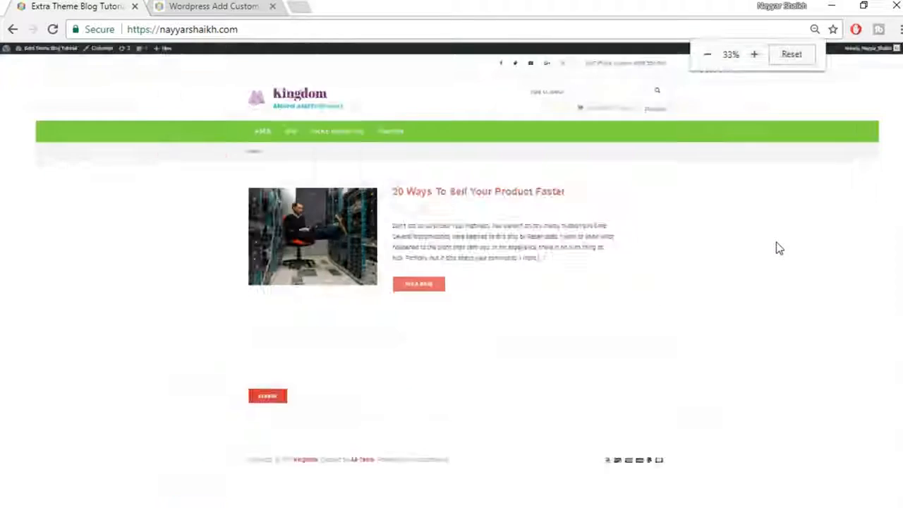
pyautogui.scroll(4, 779, 247)
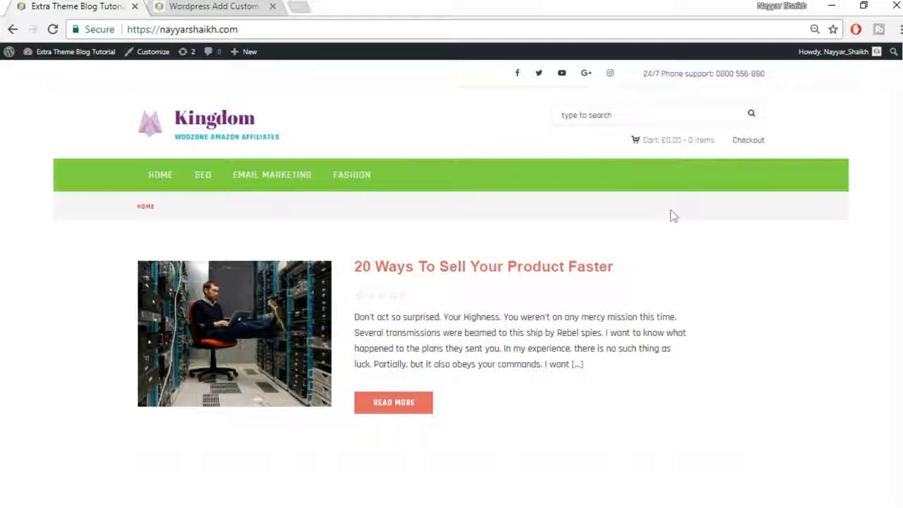
pyautogui.scroll(-3, 895, 212)
pyautogui.scroll(3, 892, 235)
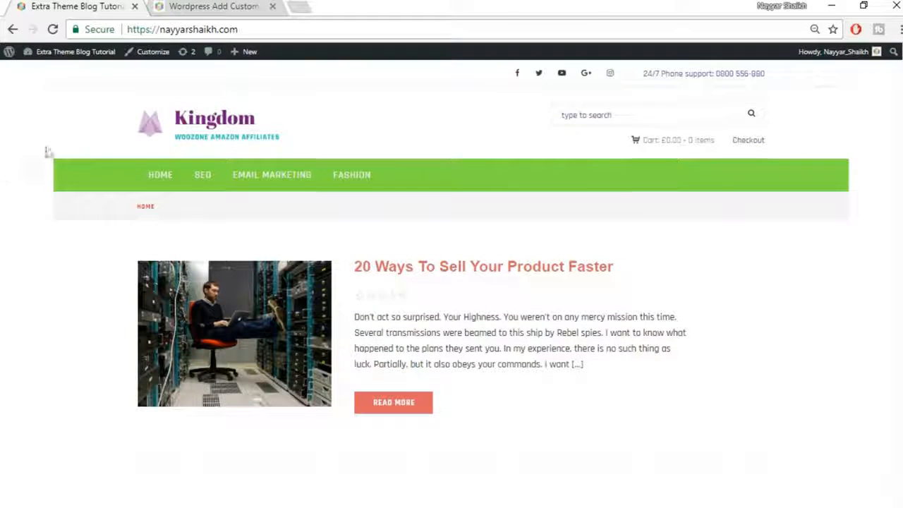
pyautogui.scroll(-3, 518, 348)
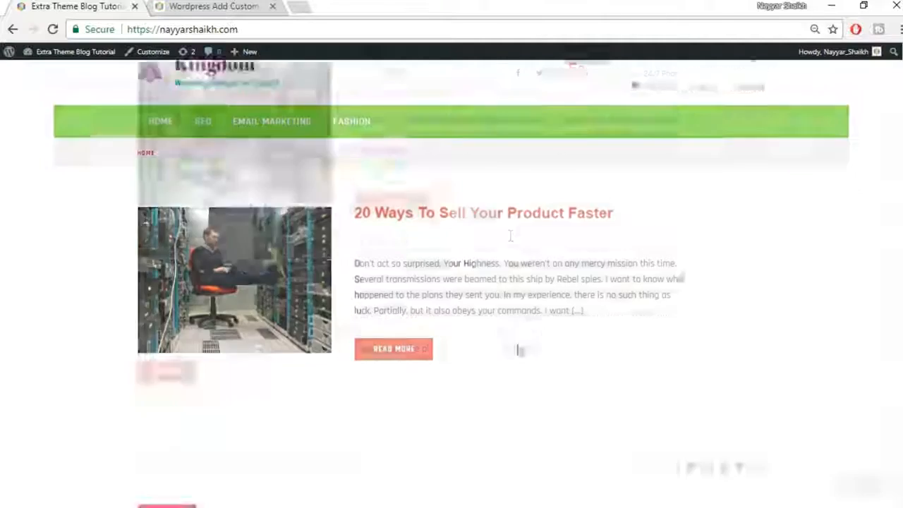
pyautogui.scroll(3, 397, 485)
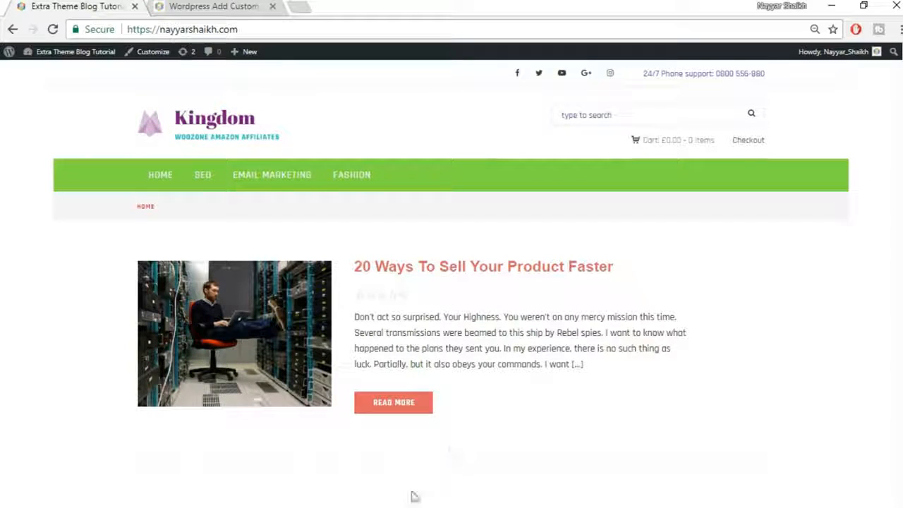
pyautogui.hotkey('alt', 'Tab')
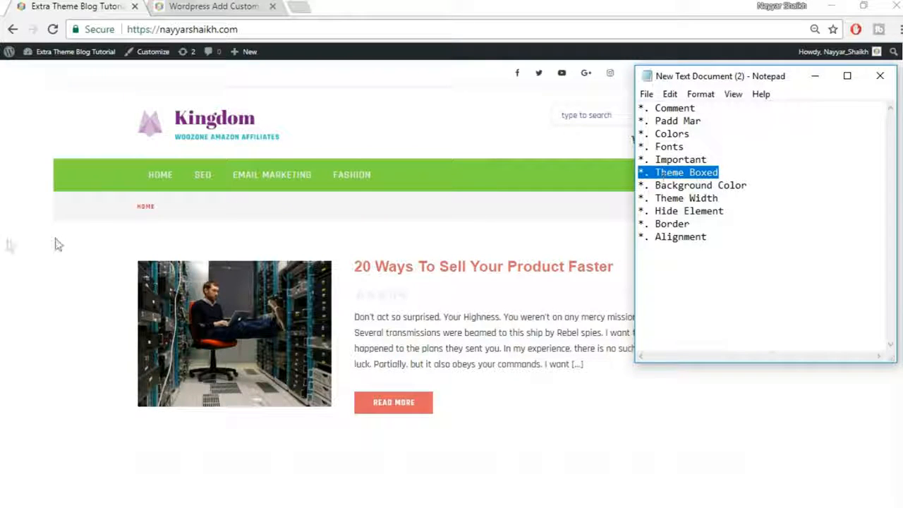
pyautogui.hotkey('alt', 'Tab')
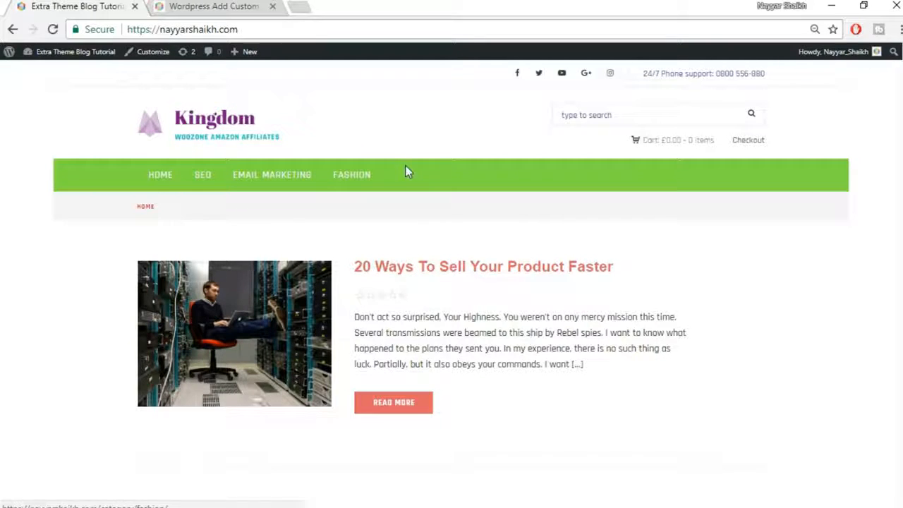
# Paste the copied body rule at the end of the custom CSS rules, below the navigation menu rule, and save
pyautogui.click(212, 7)
pyautogui.scroll(-5, 338, 339)
pyautogui.scroll(-5, 275, 385)
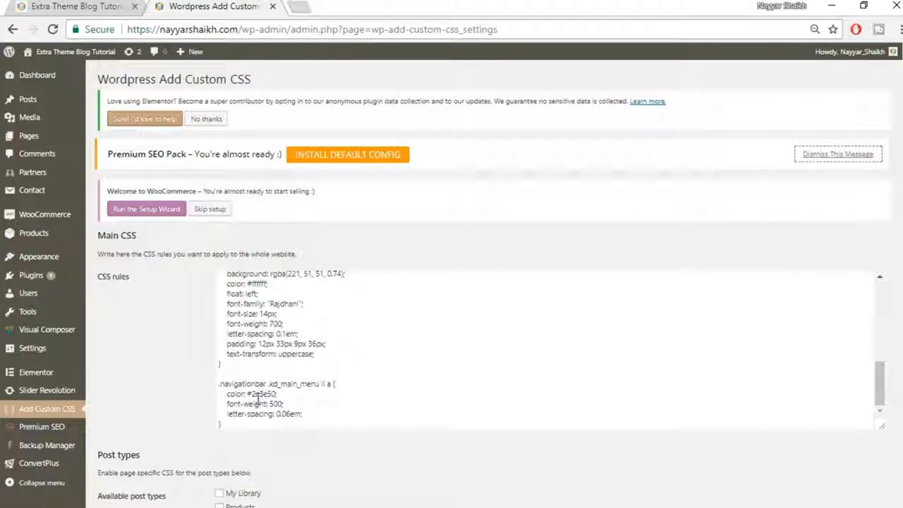
pyautogui.click(244, 310)
pyautogui.press('Return')
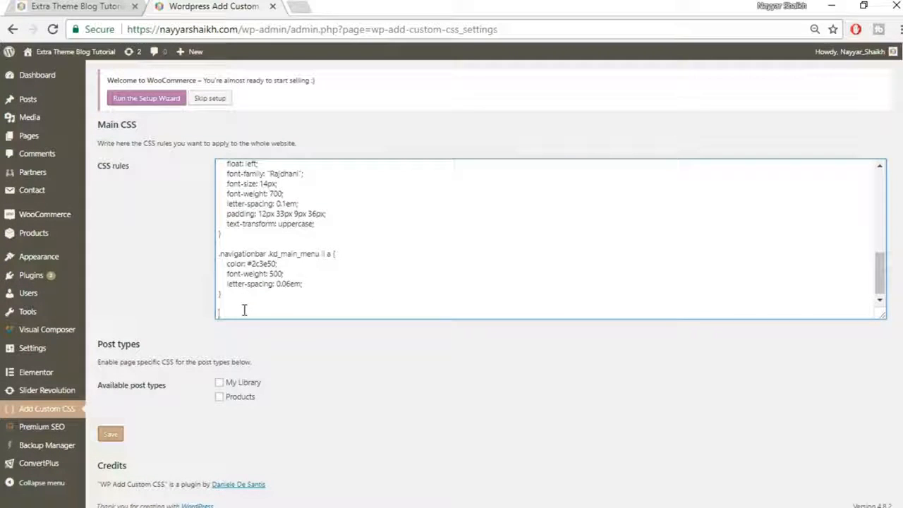
pyautogui.hotkey('ctrl', 'v')
pyautogui.click(110, 434)
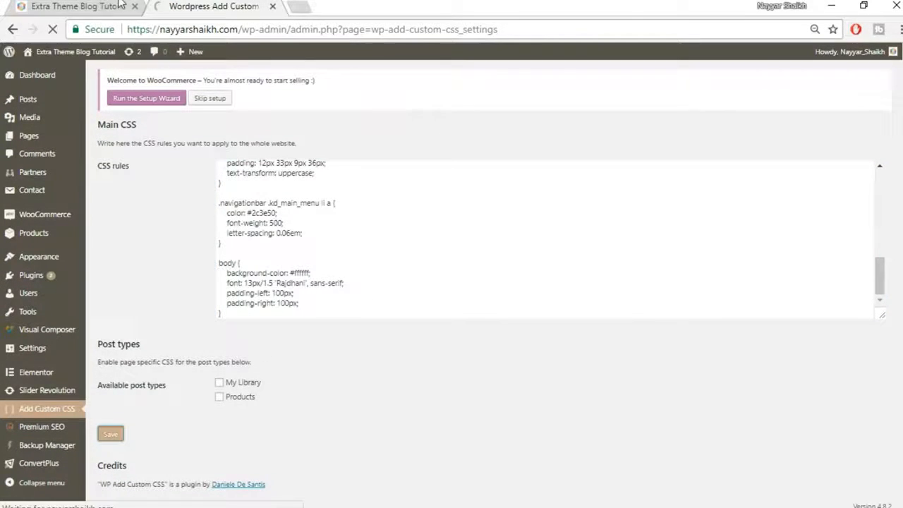
# Reload the front page and look over the saved boxed layout
pyautogui.click(85, 7)
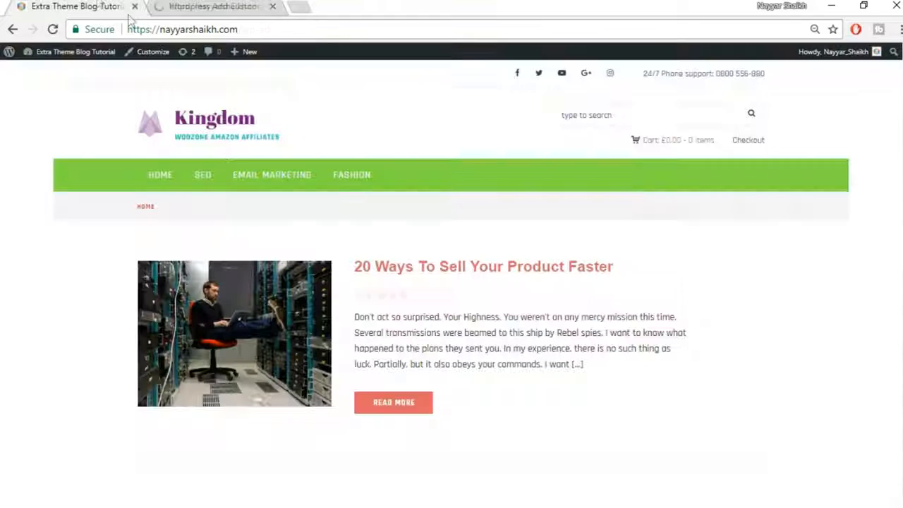
pyautogui.click(52, 29)
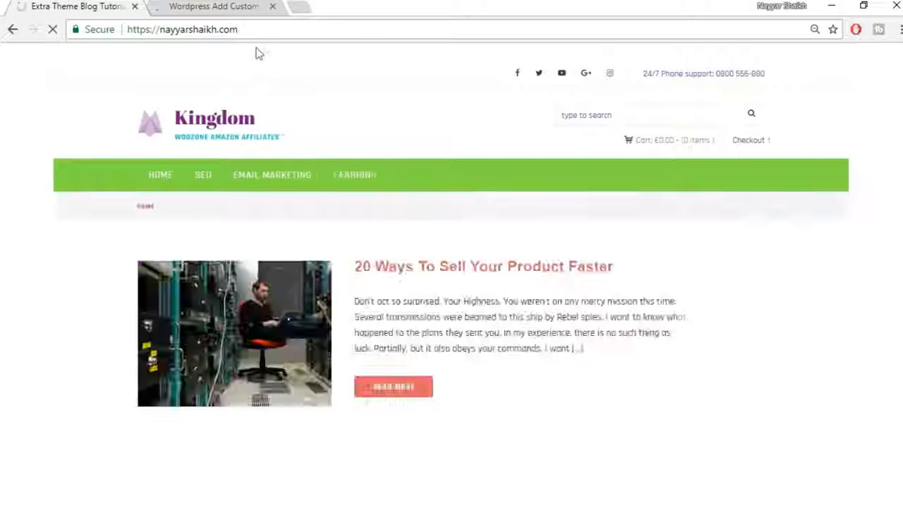
pyautogui.scroll(-3, 808, 259)
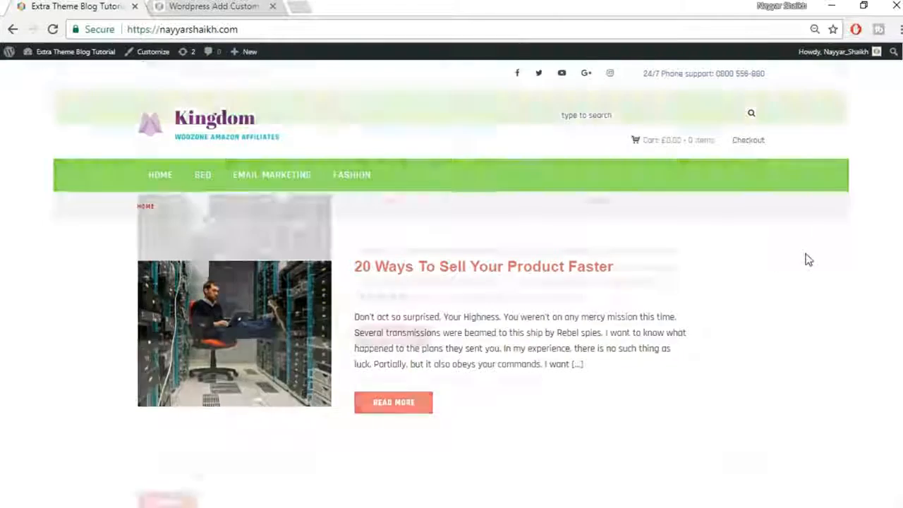
pyautogui.scroll(3, 698, 310)
# Review the Background Color entry in the Notepad topic list, and look over the front page's current background
pyautogui.click(480, 506)
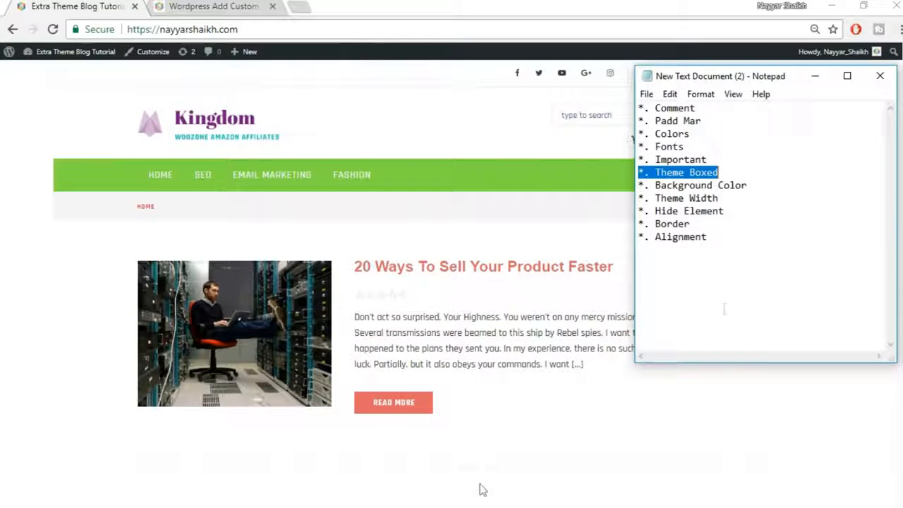
pyautogui.moveTo(767, 185); pyautogui.dragTo(626, 189)
pyautogui.click(794, 238)
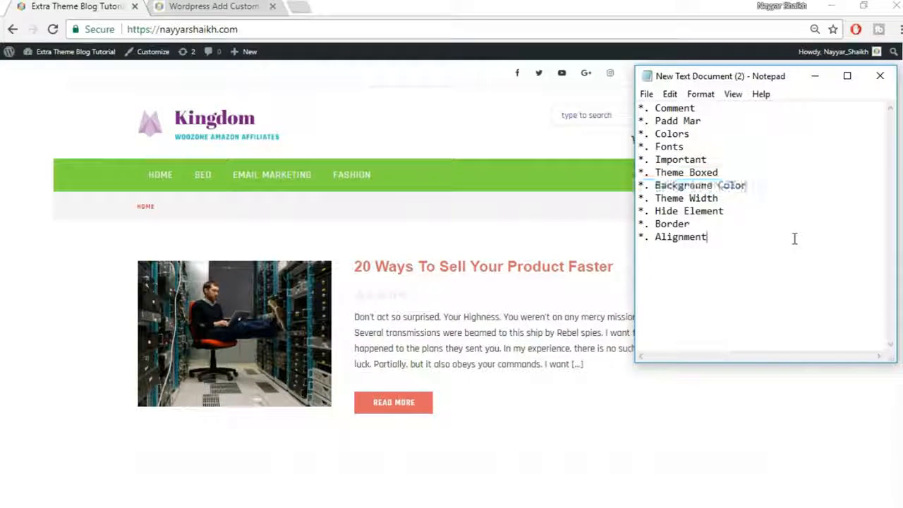
pyautogui.click(545, 213)
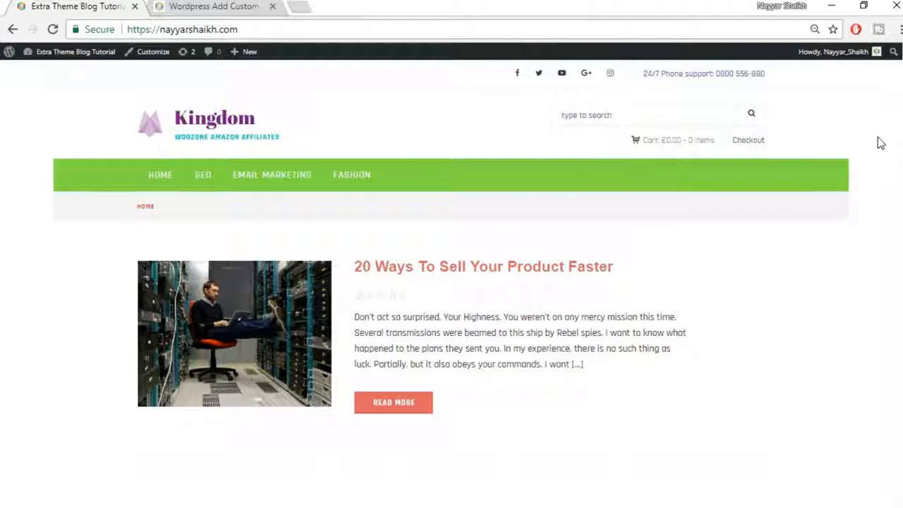
pyautogui.scroll(-1, 881, 144)
pyautogui.scroll(-2, 716, 454)
pyautogui.scroll(2, 386, 430)
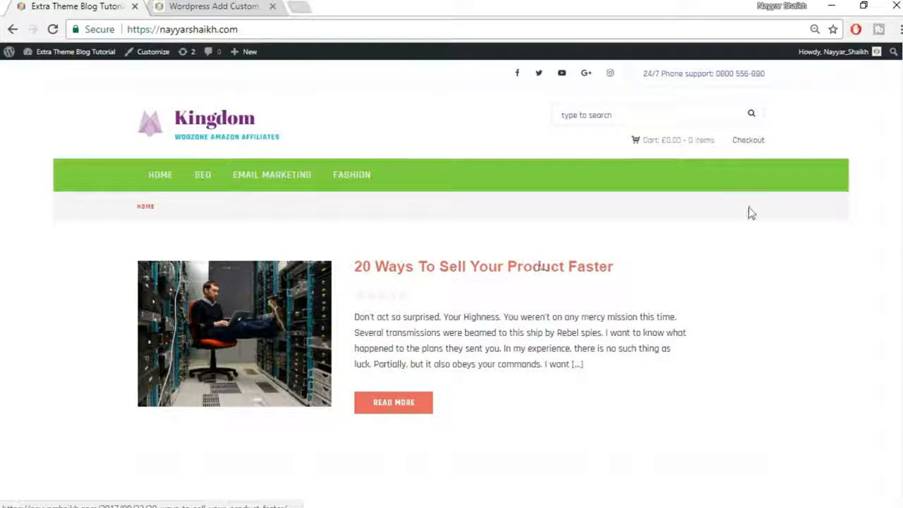
# Inspect the front page's body element and set the background-color in its custom body rule to aquamarine
pyautogui.rightClick(17, 188)
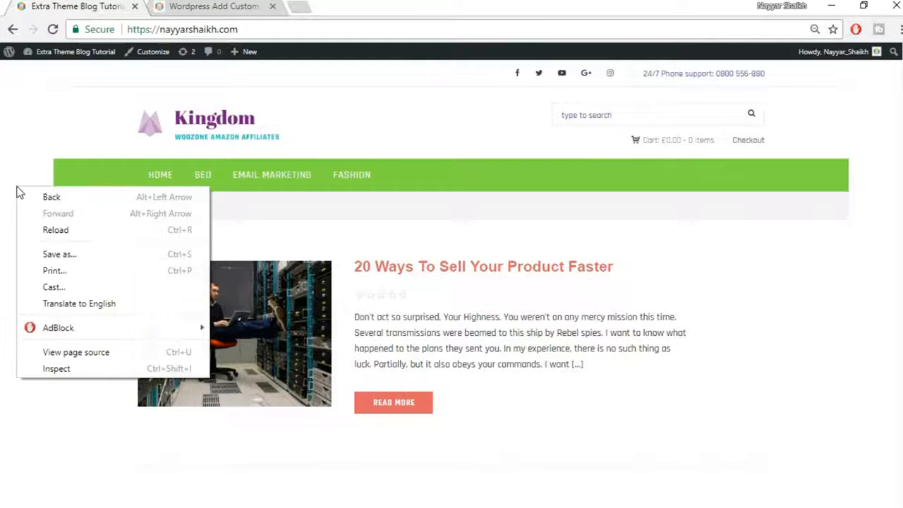
pyautogui.click(61, 369)
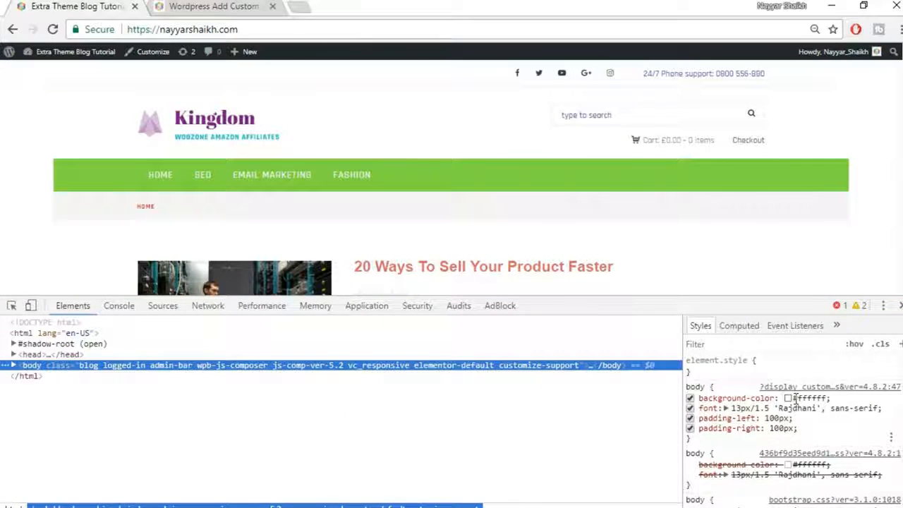
pyautogui.click(810, 398)
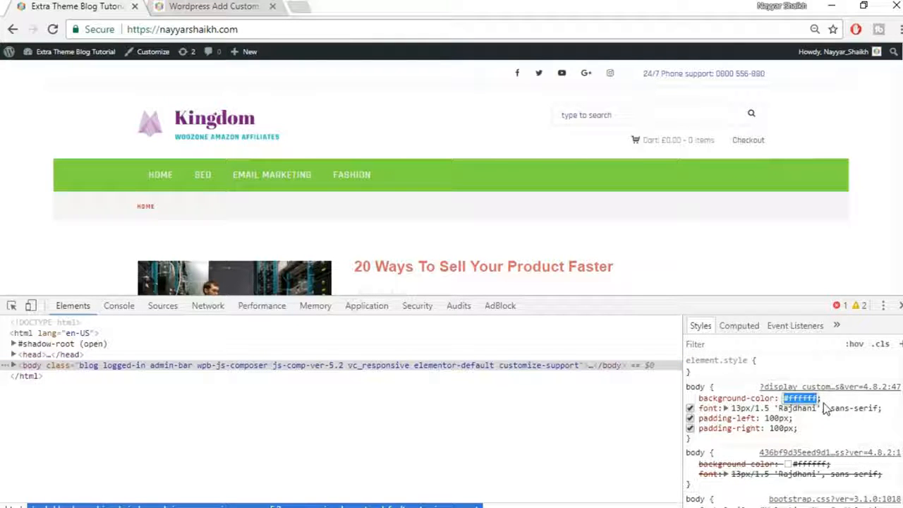
pyautogui.press('BackSpace')
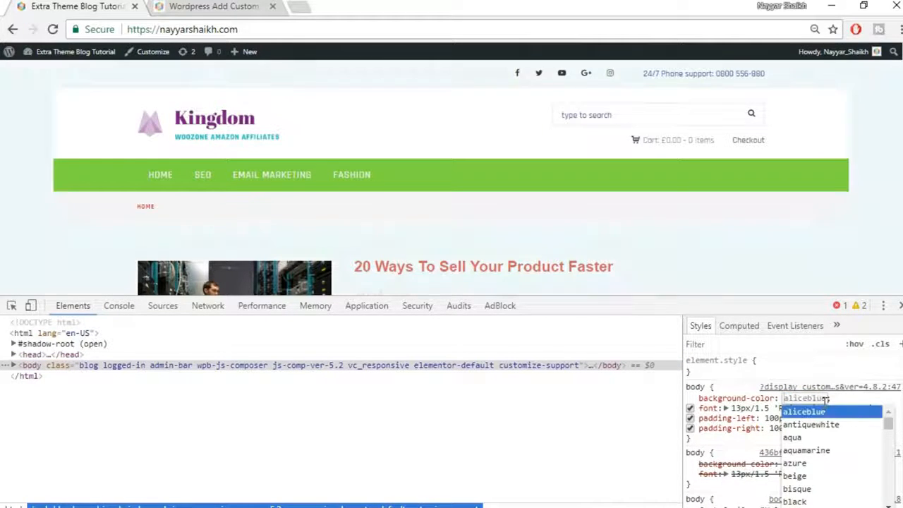
pyautogui.press('Down')
pyautogui.press('Down')
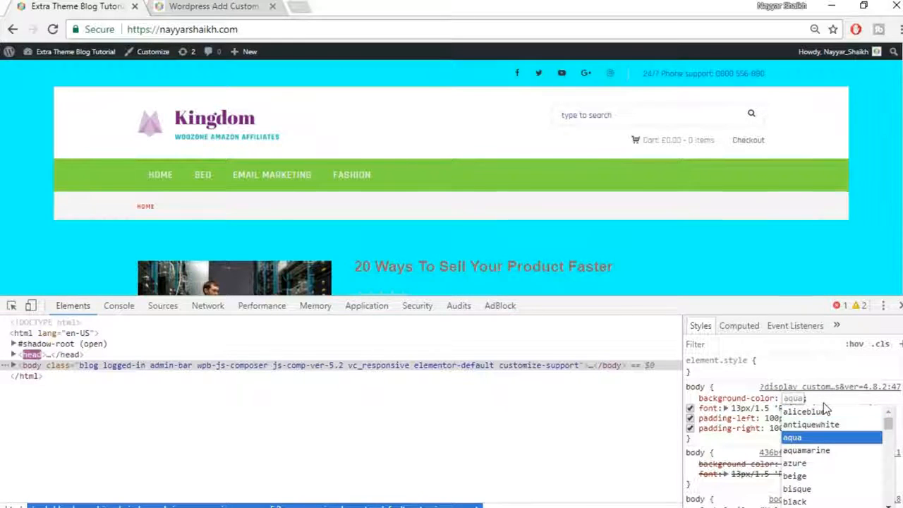
pyautogui.press('Down')
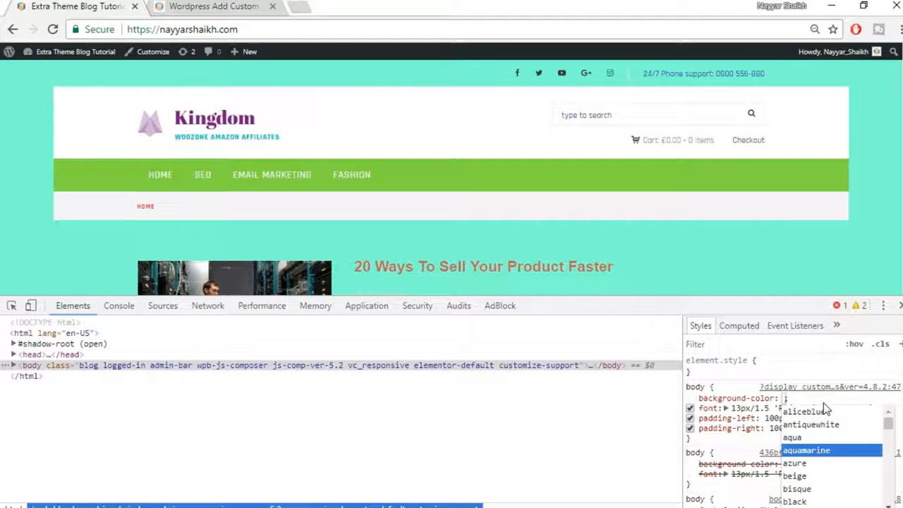
pyautogui.click(822, 453)
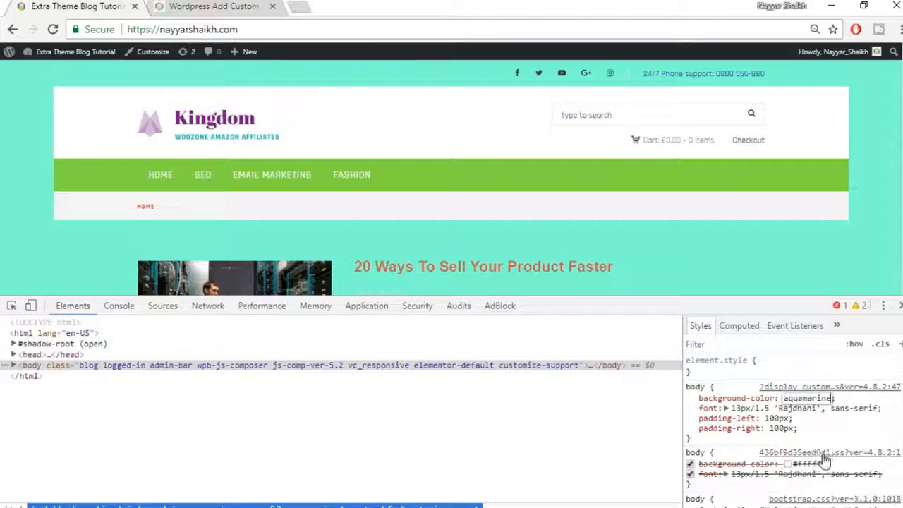
# Set background-color to aquamarine in the body rule of the saved custom CSS, matching the inspector's value, and save
pyautogui.doubleClick(828, 399)
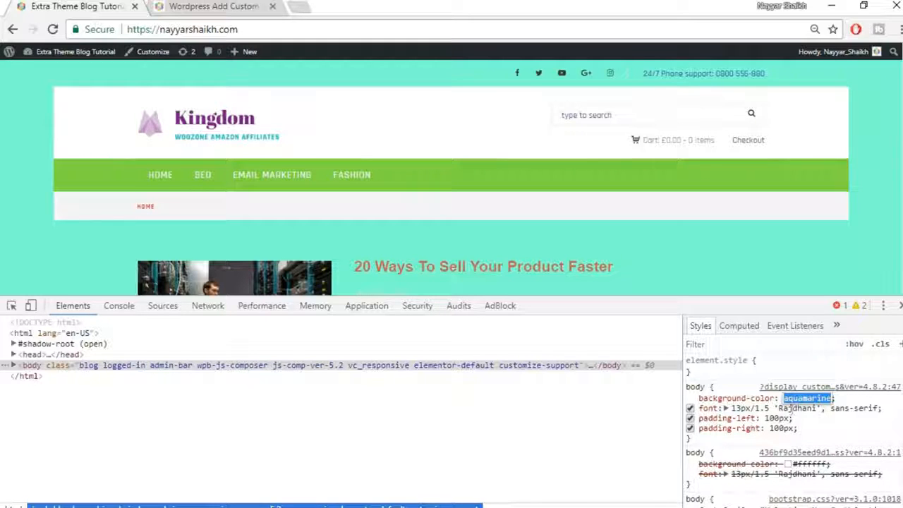
pyautogui.hotkey('ctrl', 'Tab')
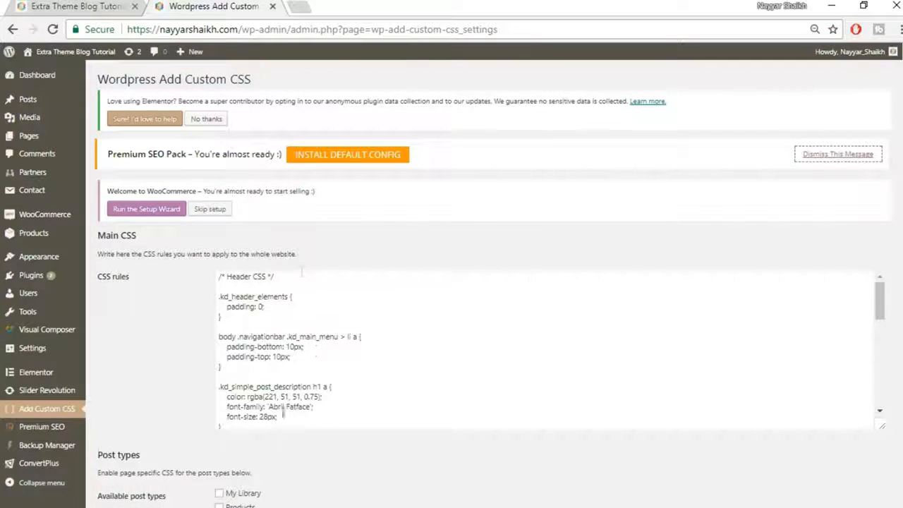
pyautogui.scroll(-10, 307, 392)
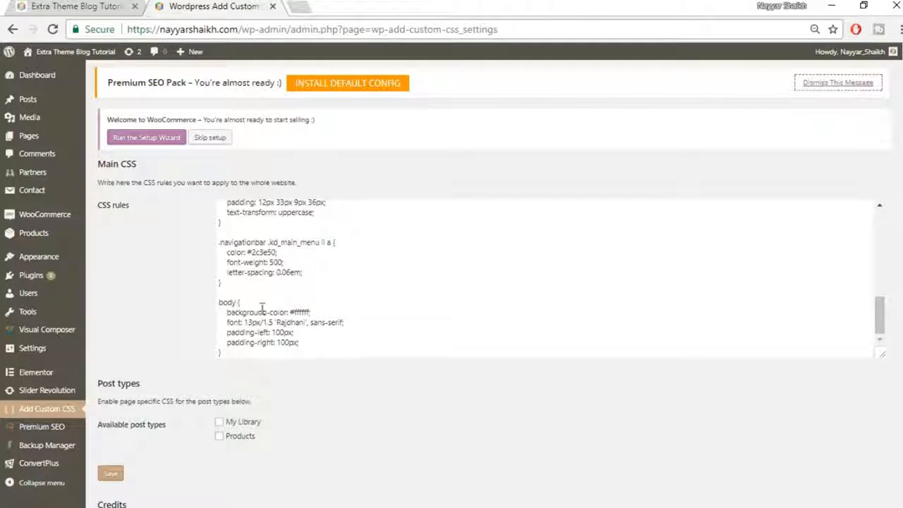
pyautogui.doubleClick(304, 312)
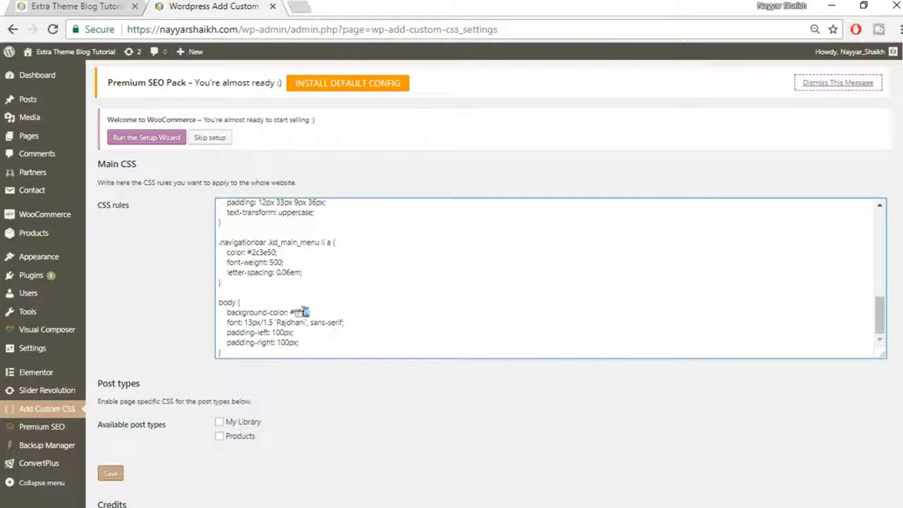
pyautogui.write('aquamarine')
pyautogui.click(46, 5)
pyautogui.moveTo(695, 439); pyautogui.dragTo(688, 357)
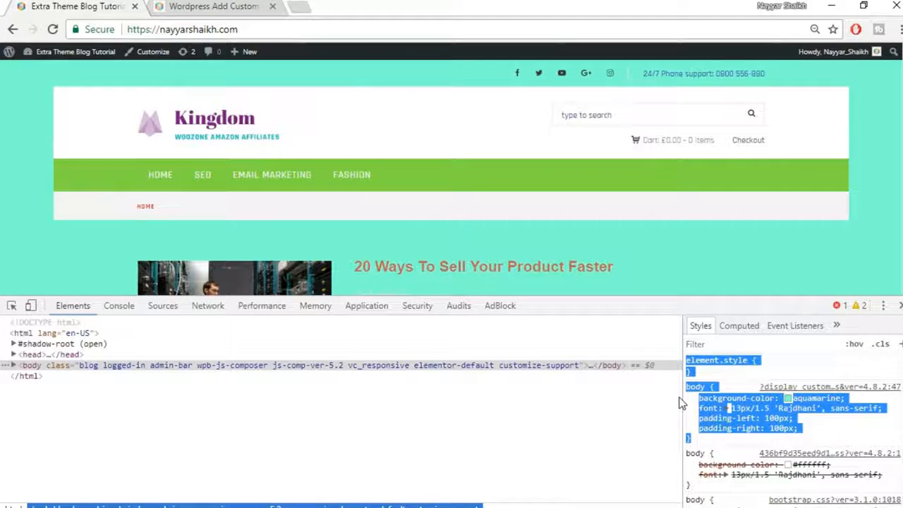
pyautogui.click(212, 6)
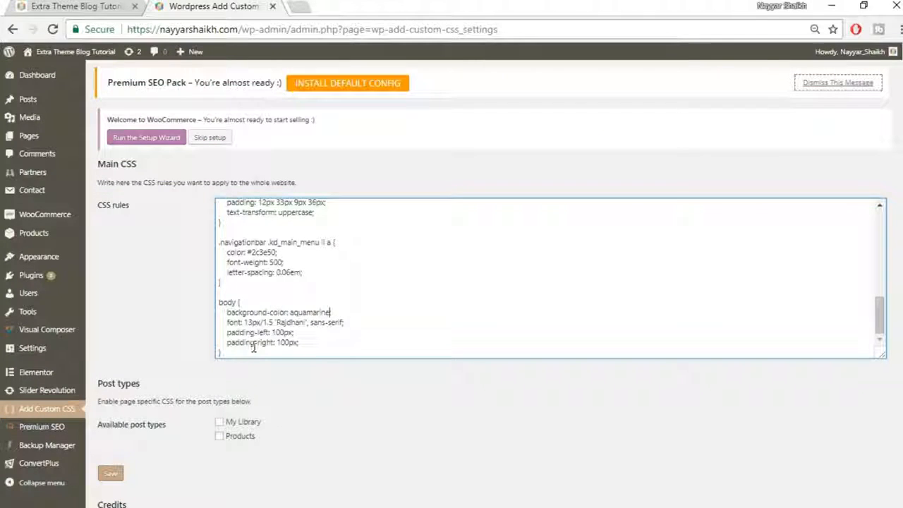
pyautogui.click(117, 477)
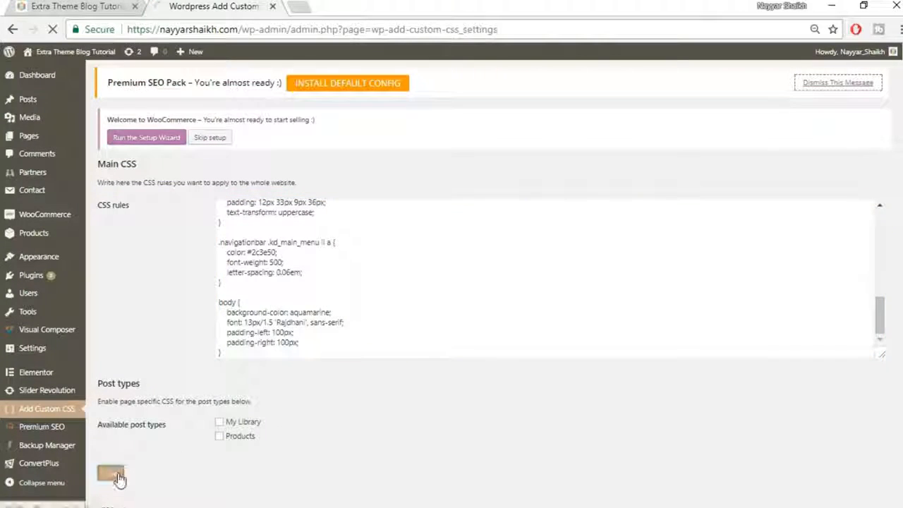
# Close the developer tools, reload the front page and check the saved background color
pyautogui.click(32, 6)
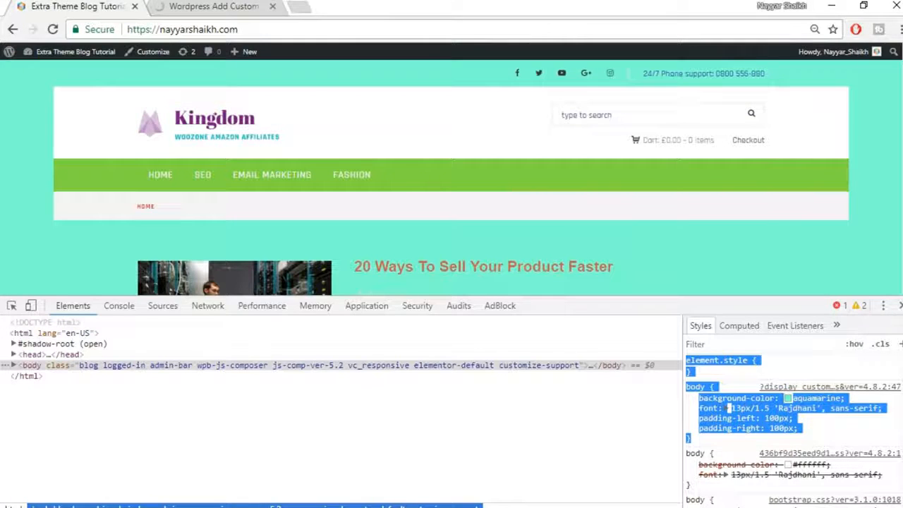
pyautogui.press('F12')
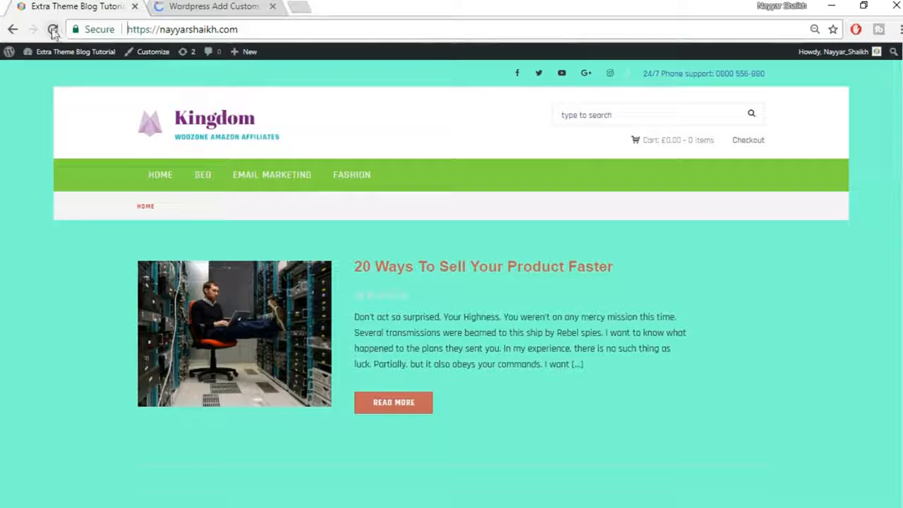
pyautogui.click(52, 29)
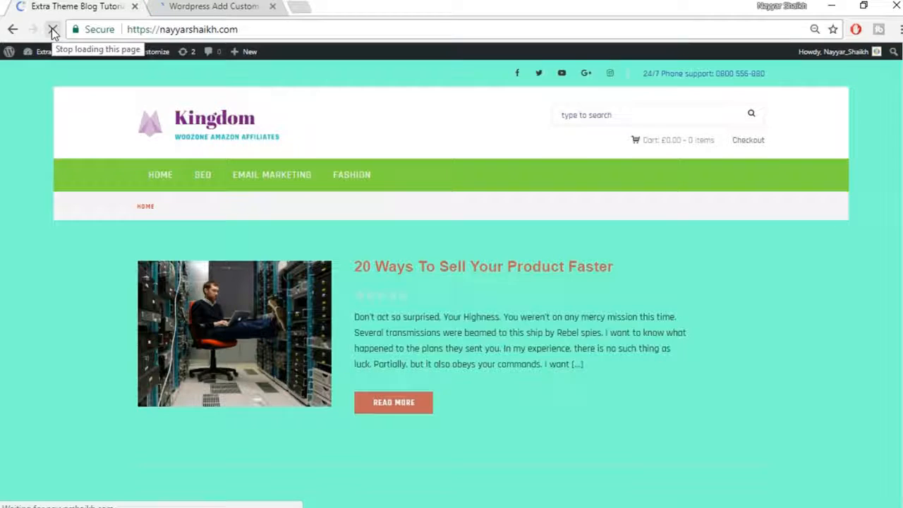
pyautogui.scroll(-3, 464, 315)
pyautogui.scroll(3, 467, 363)
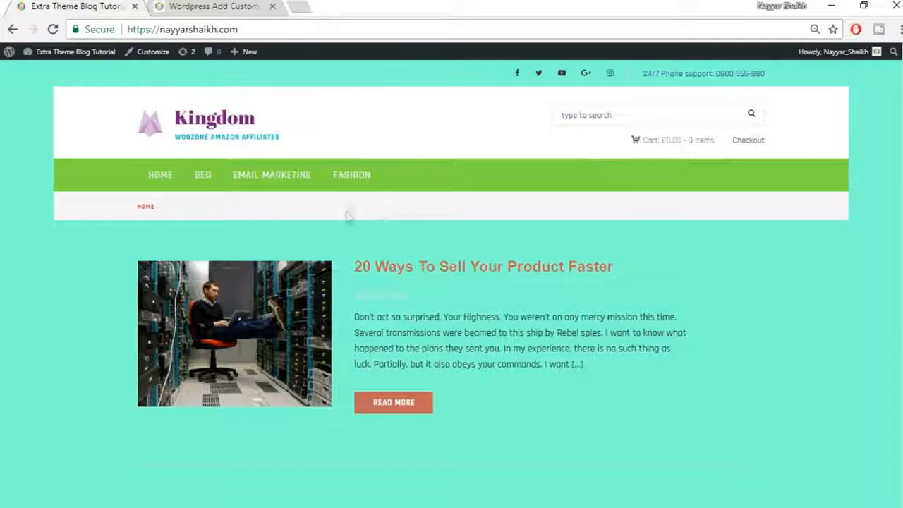
# Inspect the green navigation bar and set the background-color in its body .navigationbar rule to #dd3333
pyautogui.rightClick(836, 171)
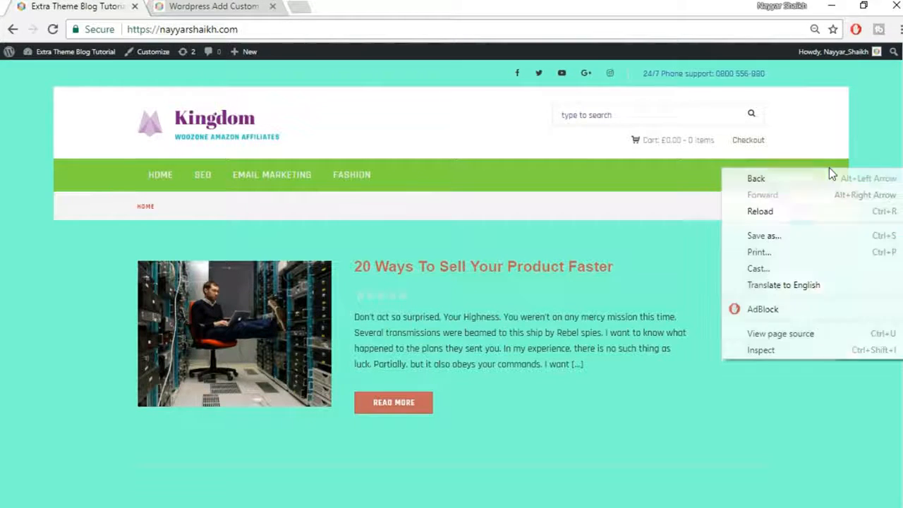
pyautogui.click(805, 350)
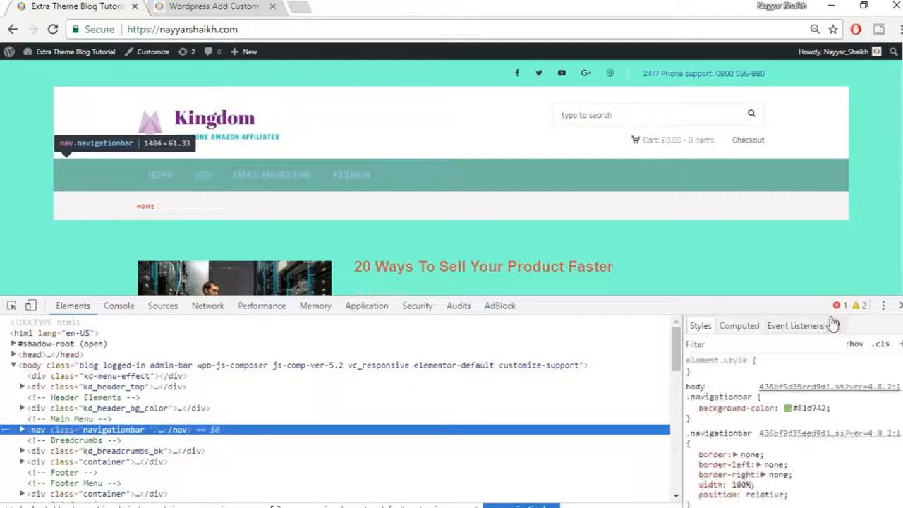
pyautogui.click(788, 409)
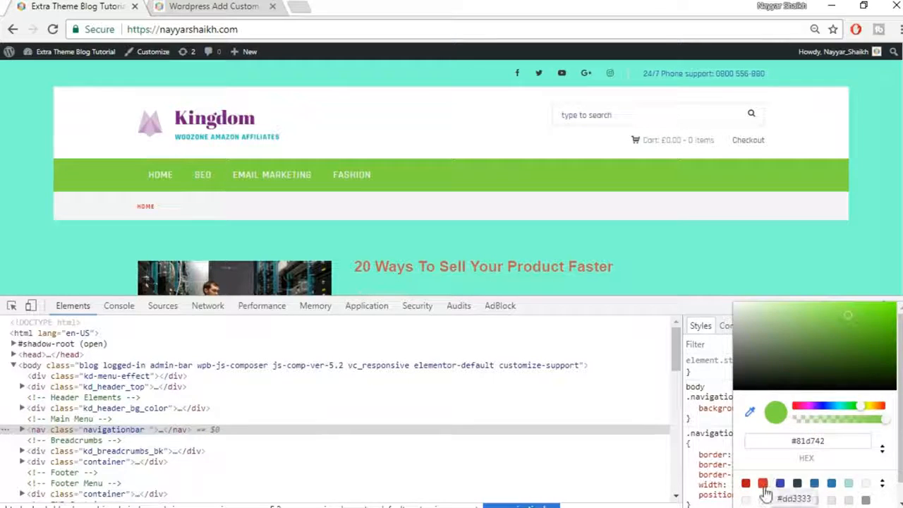
pyautogui.click(765, 487)
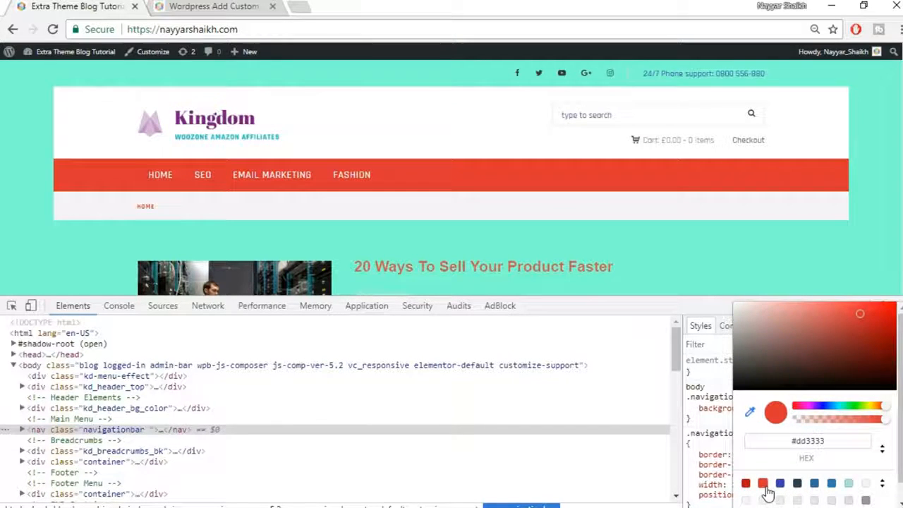
pyautogui.click(725, 431)
# Copy the edited body .navigationbar rule, paste it at the end of the custom CSS rules below the body rule, and save
pyautogui.moveTo(704, 424); pyautogui.dragTo(689, 386)
pyautogui.hotkey('ctrl', 'c')
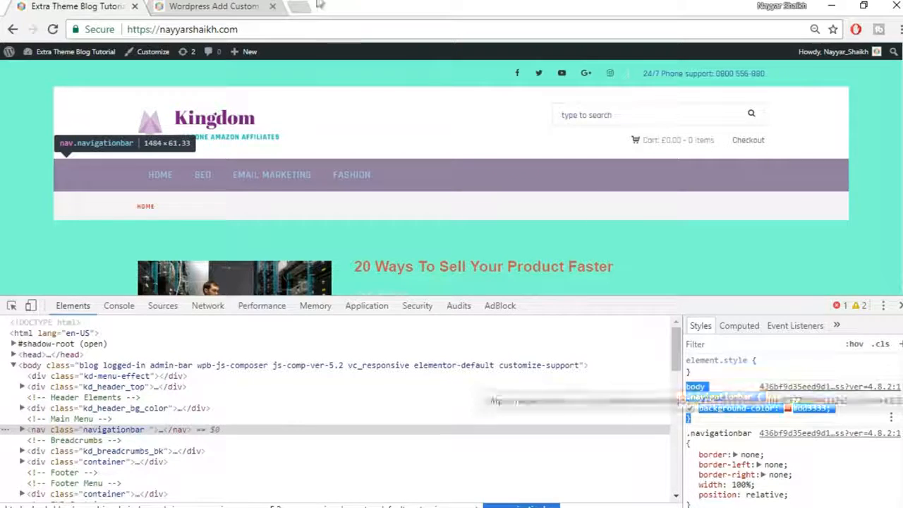
pyautogui.click(256, 7)
pyautogui.scroll(-5, 259, 405)
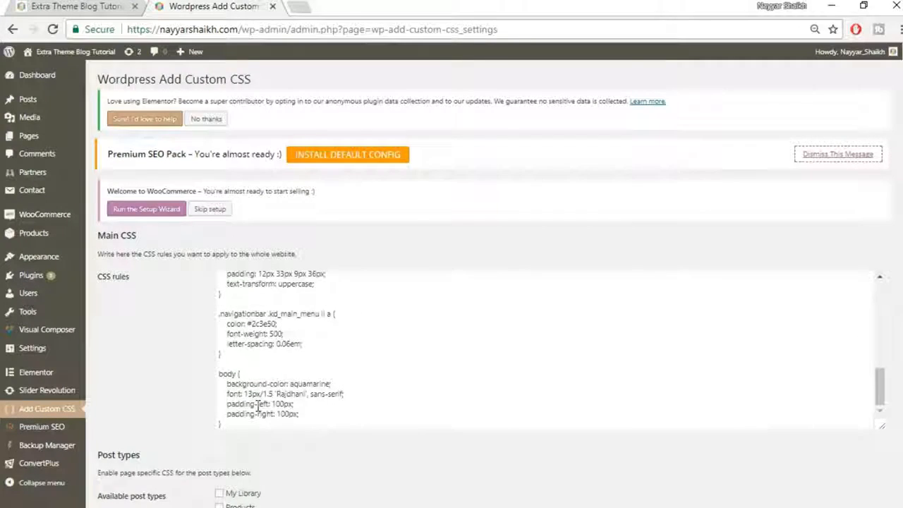
pyautogui.click(246, 305)
pyautogui.press('Return')
pyautogui.press('Return')
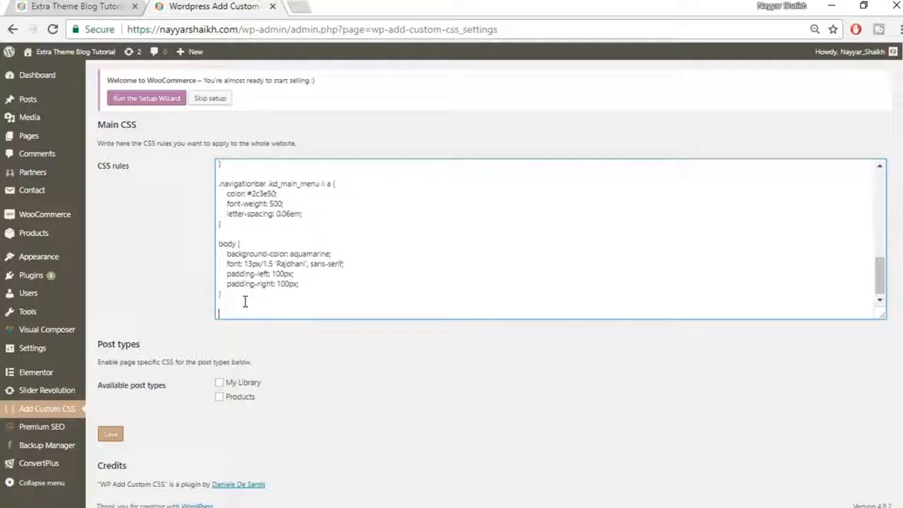
pyautogui.hotkey('ctrl', 'v')
pyautogui.click(111, 439)
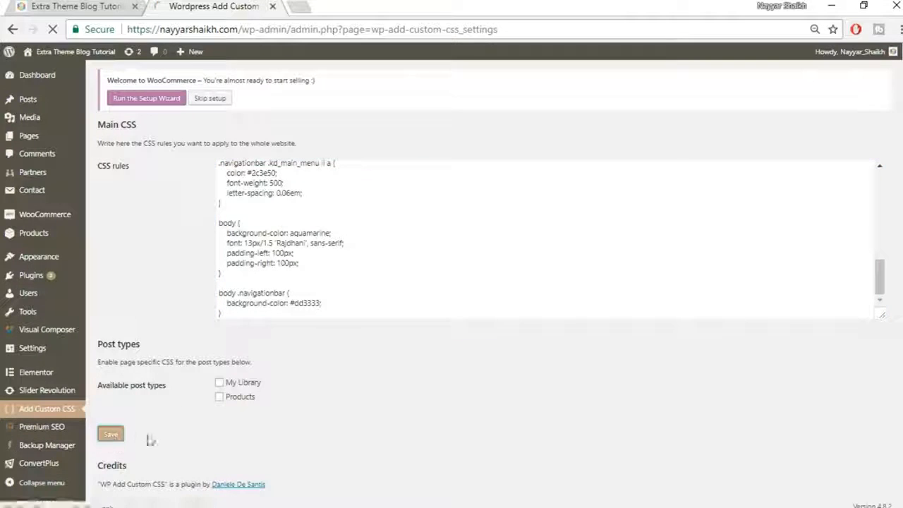
# Close the developer tools, reload the front page and check the saved navigation bar color
pyautogui.click(103, 5)
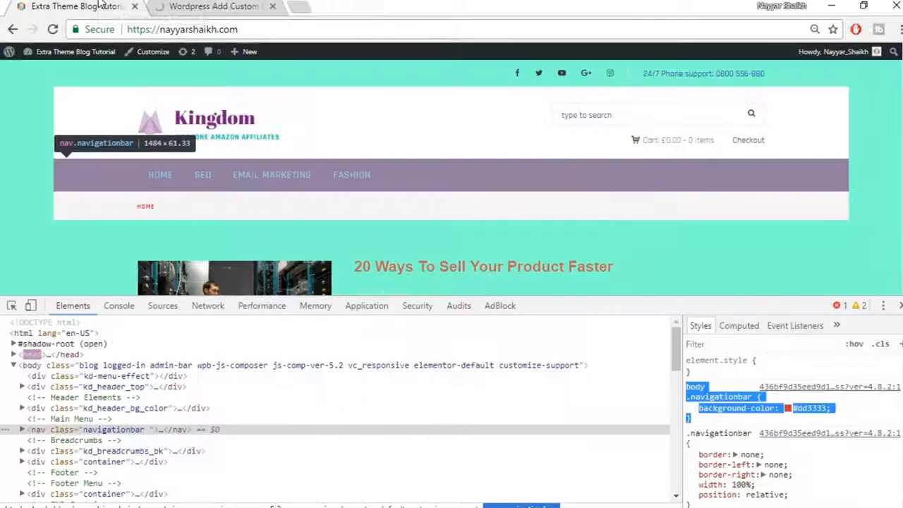
pyautogui.press('F12')
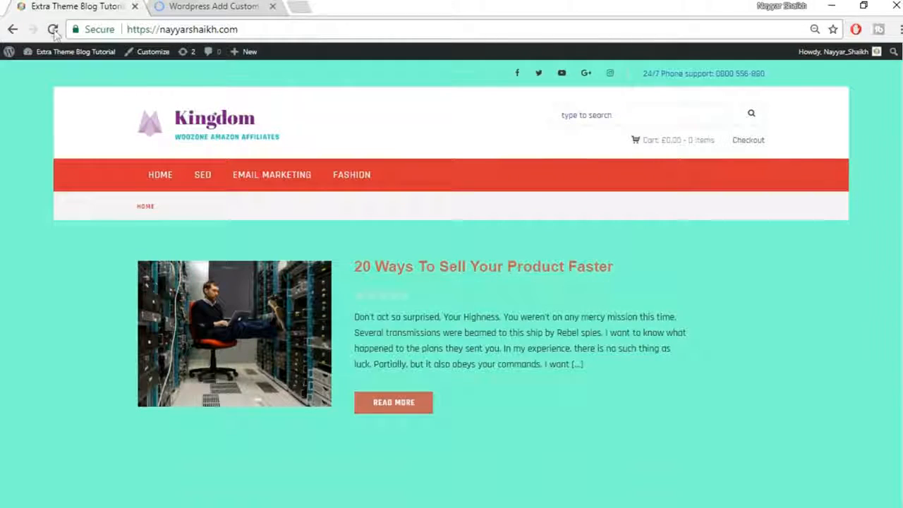
pyautogui.press('F5')
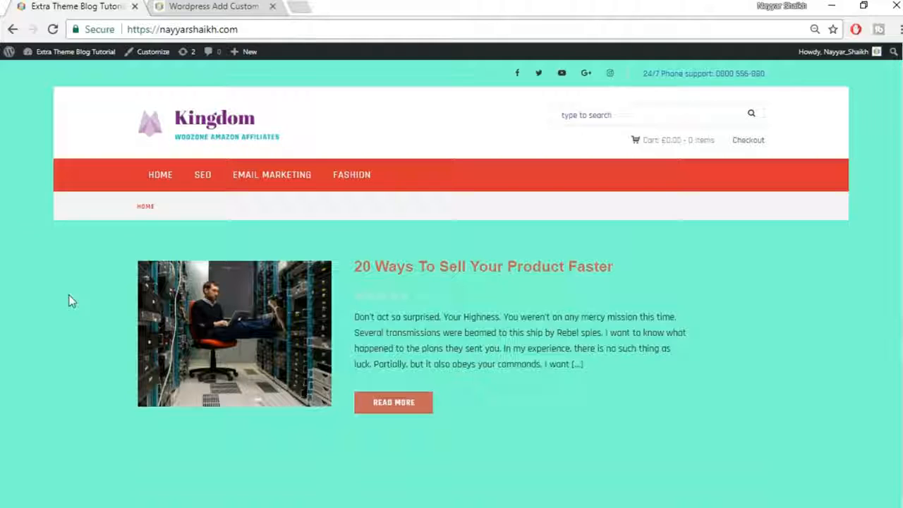
pyautogui.click(189, 6)
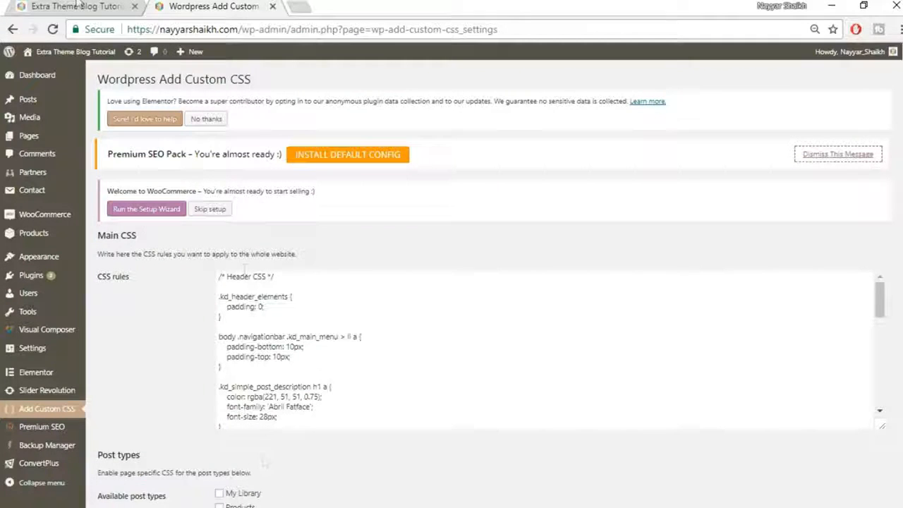
pyautogui.click(77, 5)
# Switch to the Notepad topic list, highlight the Theme Width topic, and return to the front page
pyautogui.click(474, 506)
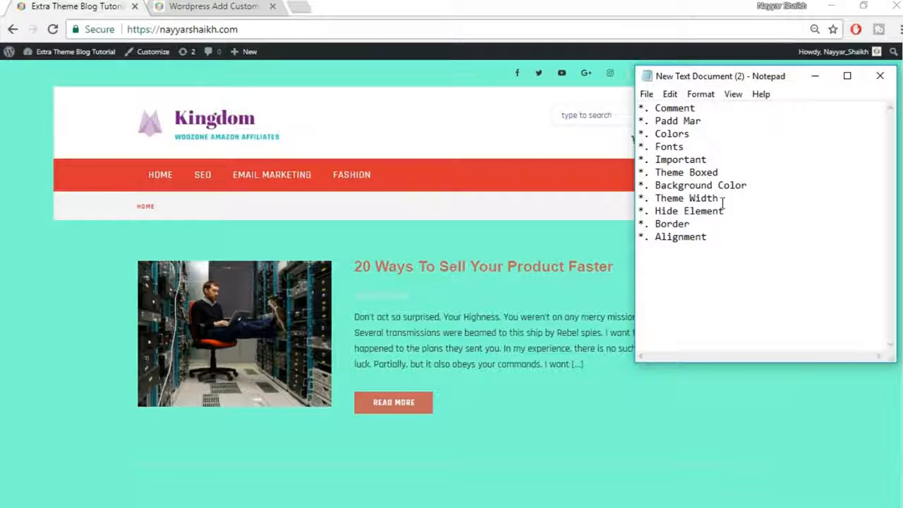
pyautogui.moveTo(740, 199); pyautogui.dragTo(654, 198)
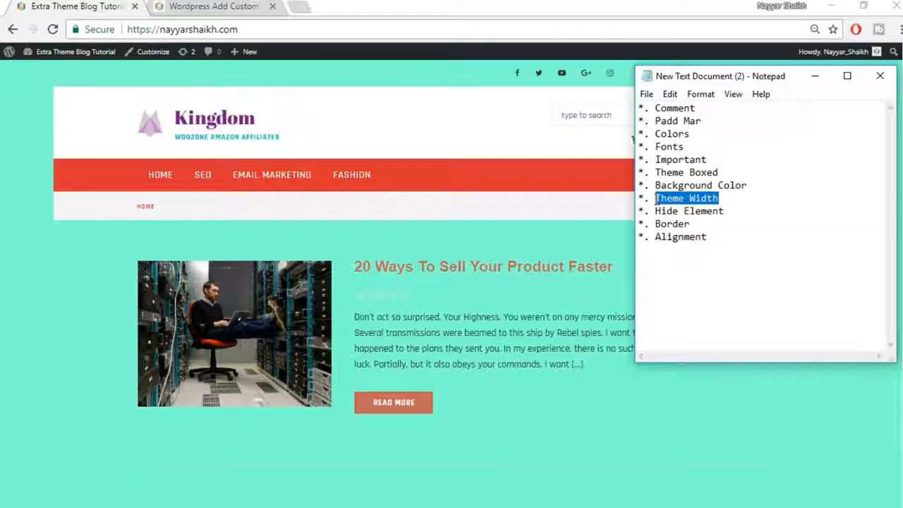
pyautogui.click(720, 209)
pyautogui.click(204, 6)
pyautogui.click(78, 5)
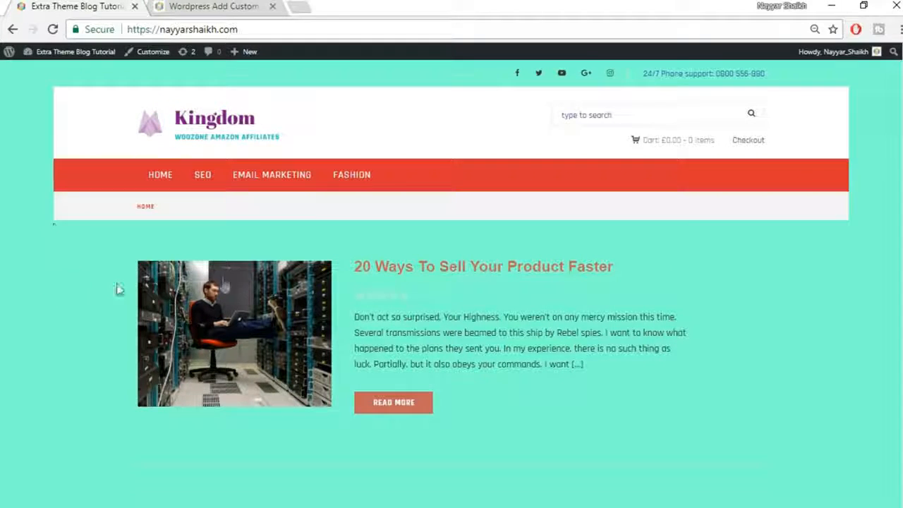
pyautogui.moveTo(49, 220)
pyautogui.mouseDown()
pyautogui.moveTo(60, 320)
pyautogui.moveTo(50, 237)
pyautogui.mouseUp()
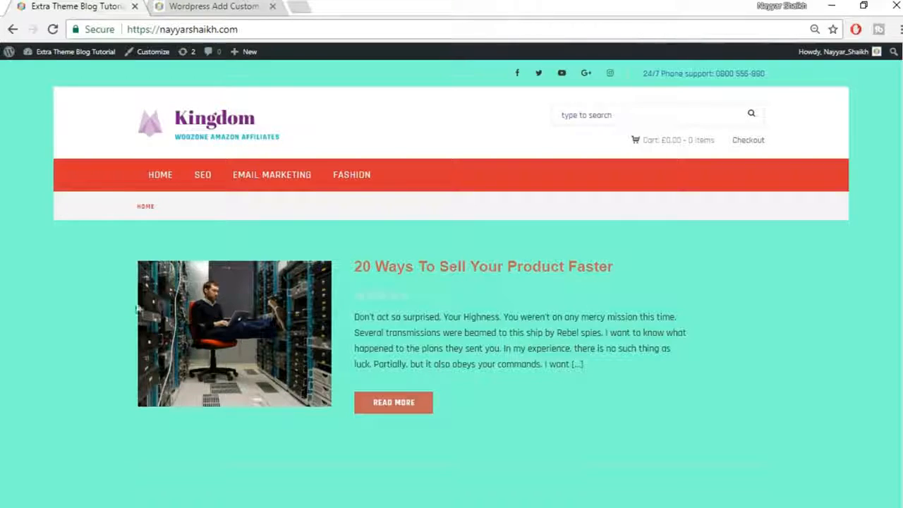
# Inspect the blog post area on the front page and select the container div that encloses it
pyautogui.rightClick(348, 290)
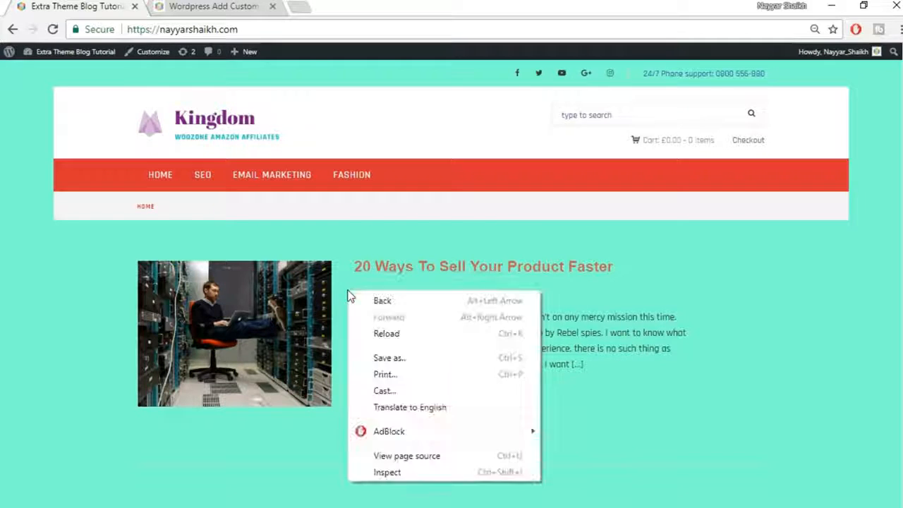
pyautogui.rightClick(342, 265)
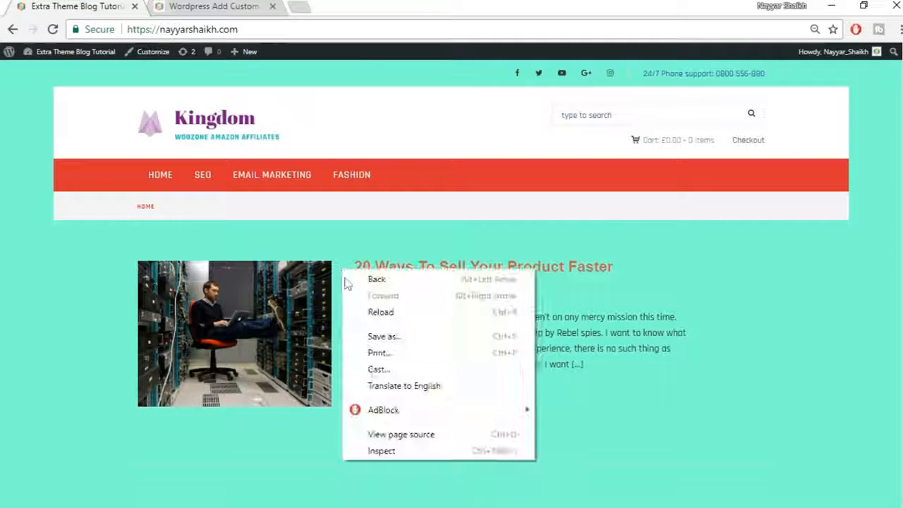
pyautogui.click(399, 450)
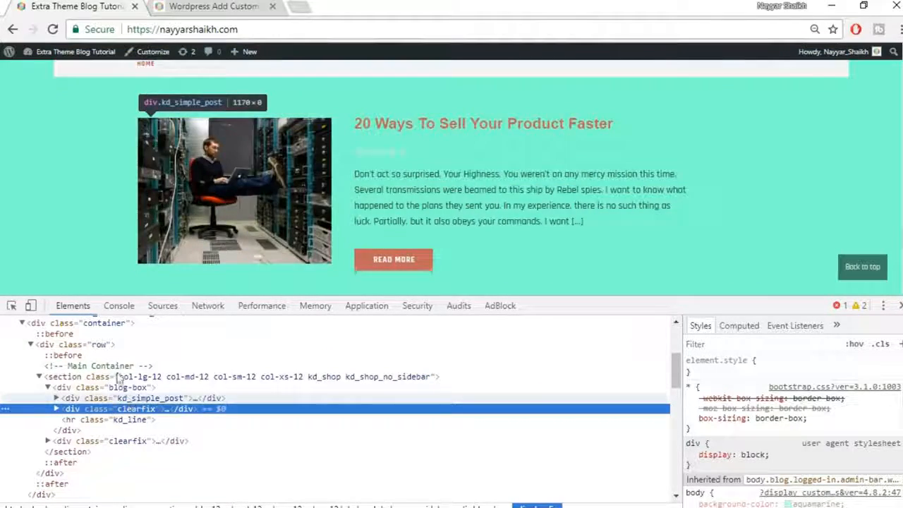
pyautogui.scroll(1, 134, 396)
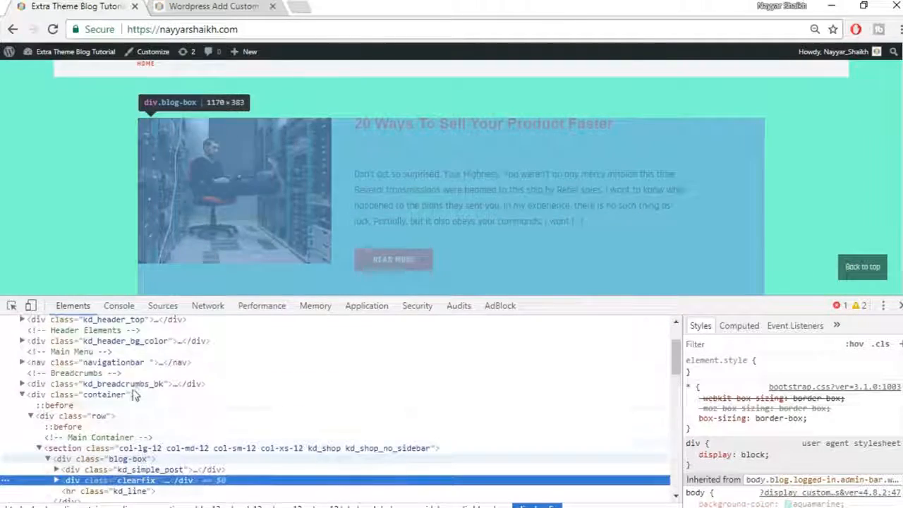
pyautogui.click(97, 396)
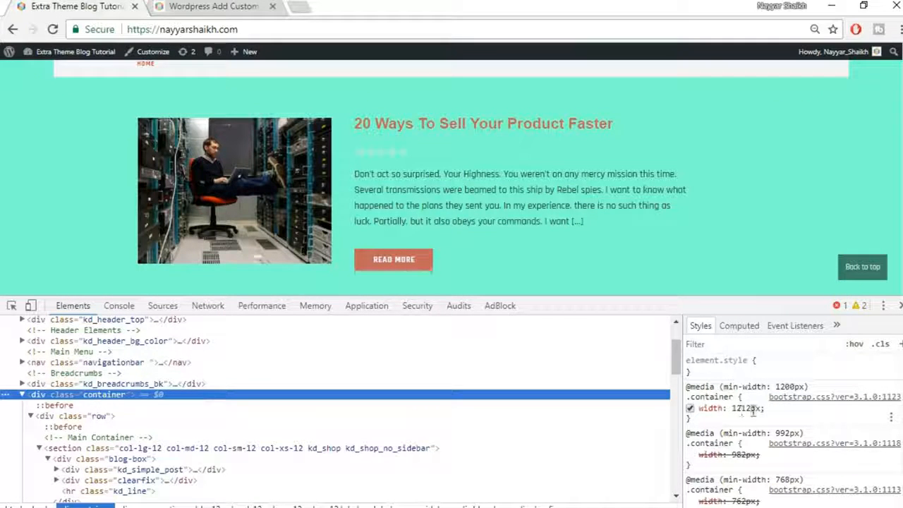
# Set the width in the .container rule for min-width 1200px to 100% and check the header and post area
pyautogui.click(753, 409)
pyautogui.write('100')
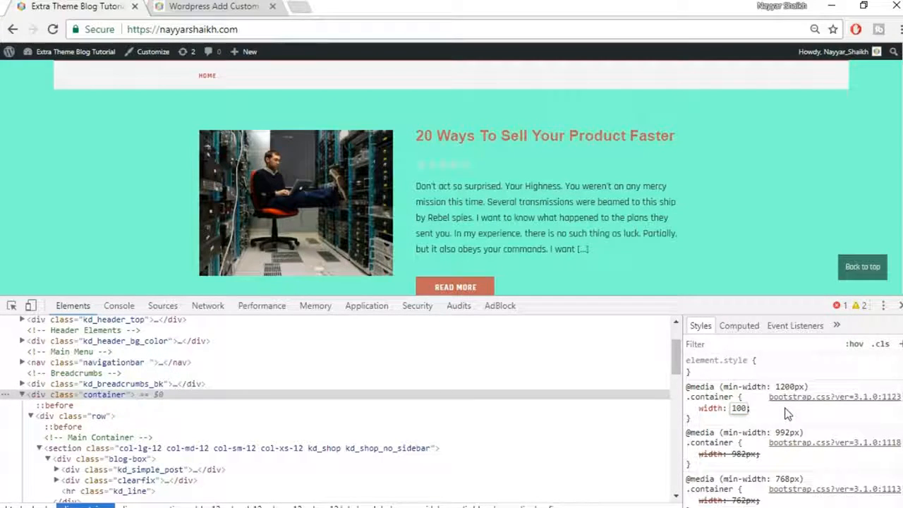
pyautogui.write('%')
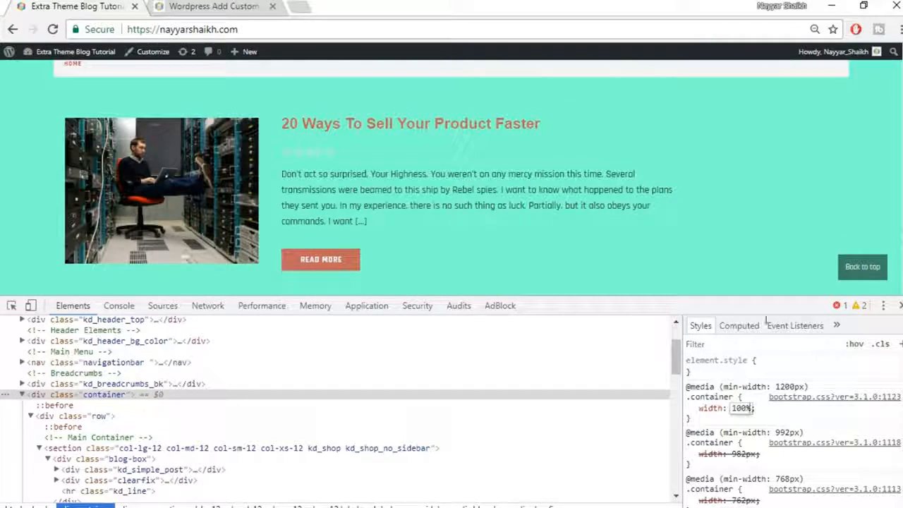
pyautogui.scroll(1, 641, 141)
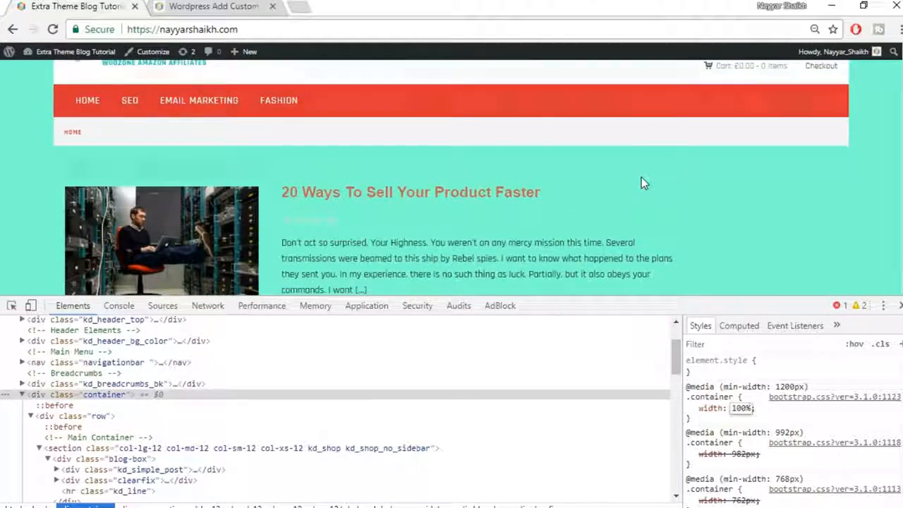
pyautogui.scroll(-1, 175, 202)
pyautogui.scroll(1, 161, 242)
pyautogui.scroll(-1, 161, 170)
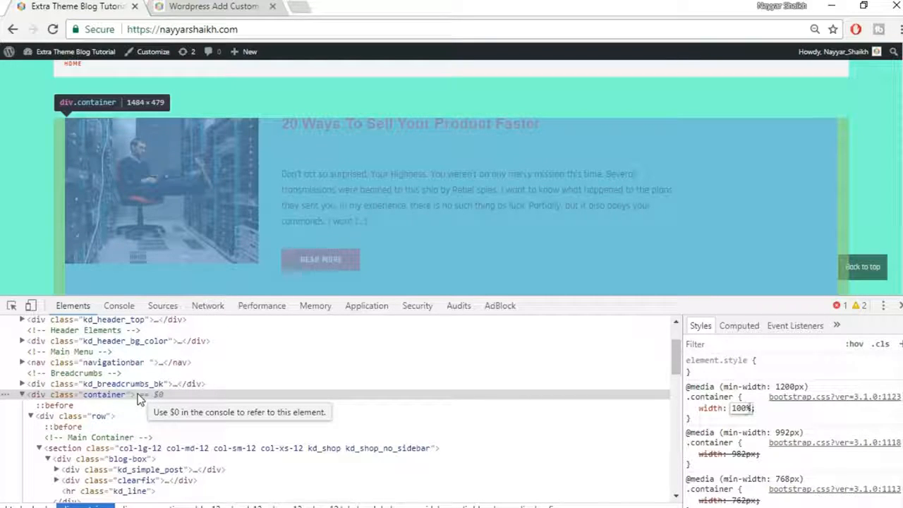
pyautogui.scroll(2, 508, 147)
pyautogui.scroll(-2, 508, 147)
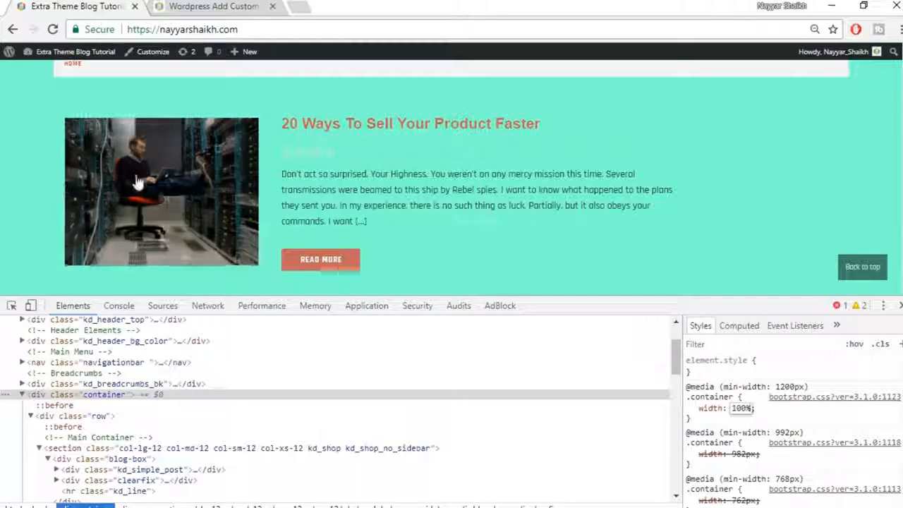
pyautogui.moveTo(686, 422); pyautogui.dragTo(686, 386)
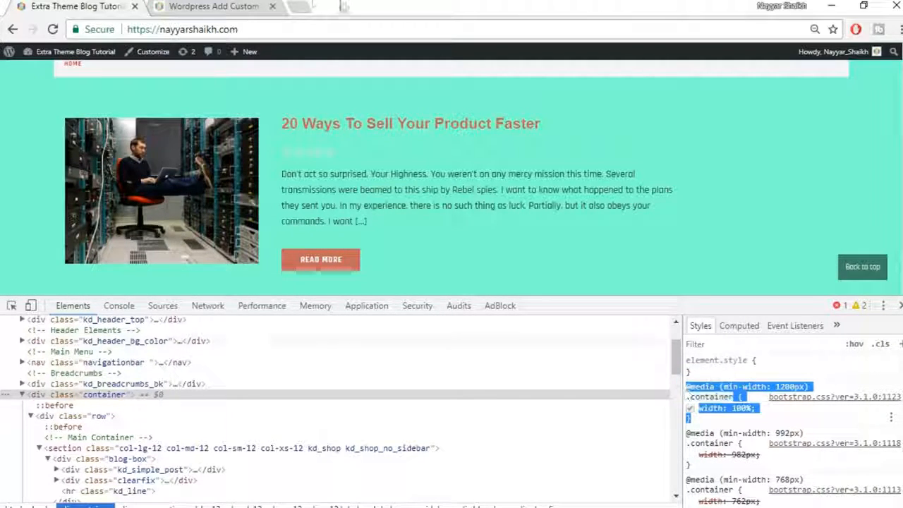
pyautogui.click(239, 6)
pyautogui.scroll(-10, 250, 402)
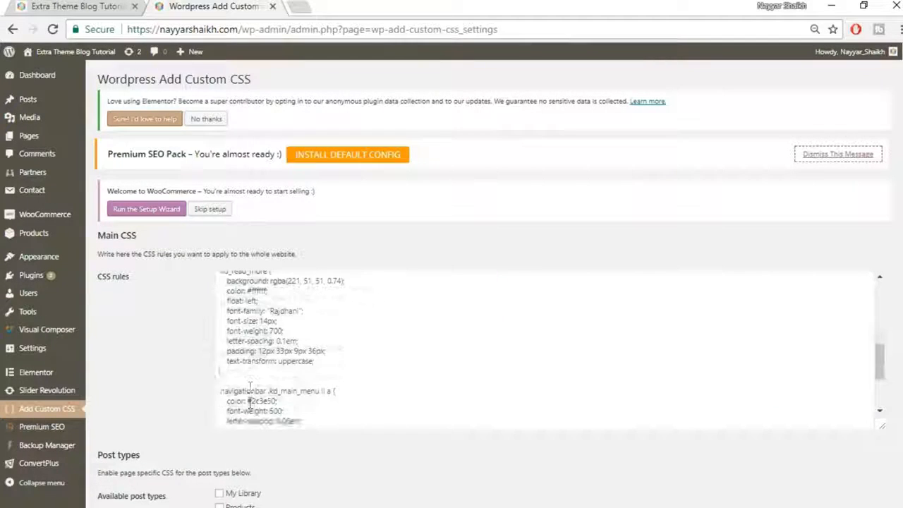
pyautogui.scroll(-2, 251, 403)
pyautogui.click(239, 318)
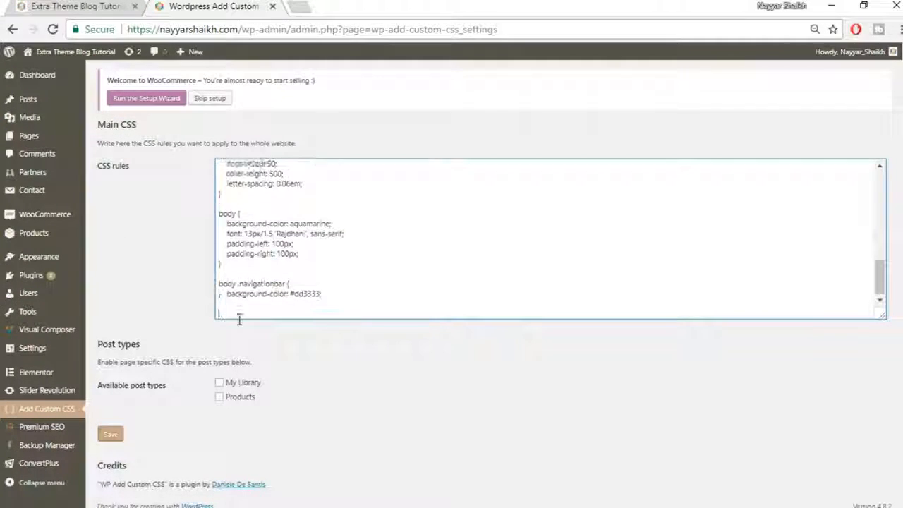
pyautogui.write('@media (min-width: 1200px) bootstrap.css?ver=3.1.0:1123 .container {   width: 100%; }')
pyautogui.click(111, 433)
# Close the developer tools, reload the front page and check whether the saved container width applies
pyautogui.click(71, 7)
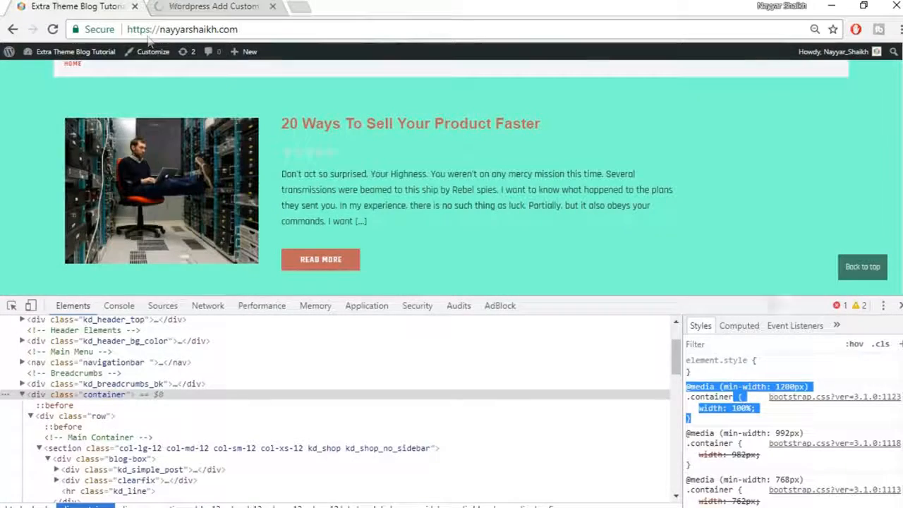
pyautogui.click(900, 306)
pyautogui.scroll(3, 897, 336)
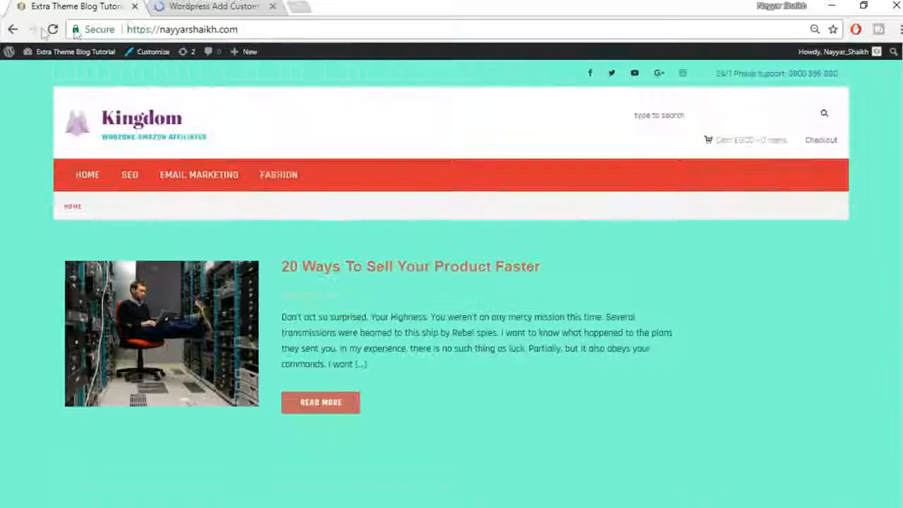
pyautogui.click(52, 30)
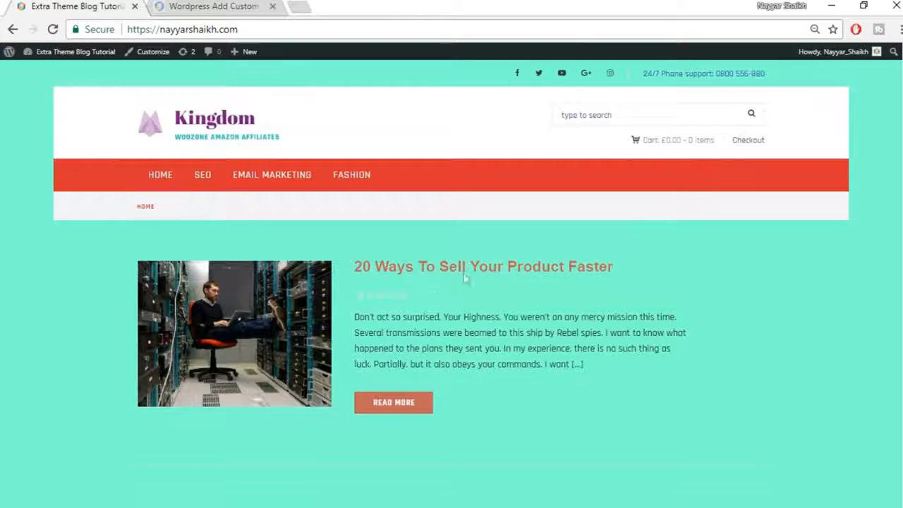
# Inspect the post area's container div again and compare its width rule with the pasted rule in the saved custom CSS
pyautogui.rightClick(345, 280)
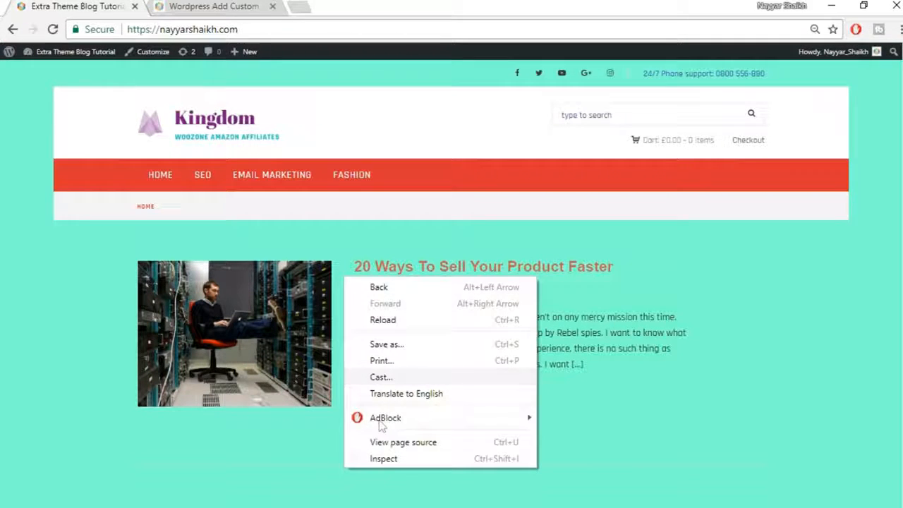
pyautogui.click(385, 459)
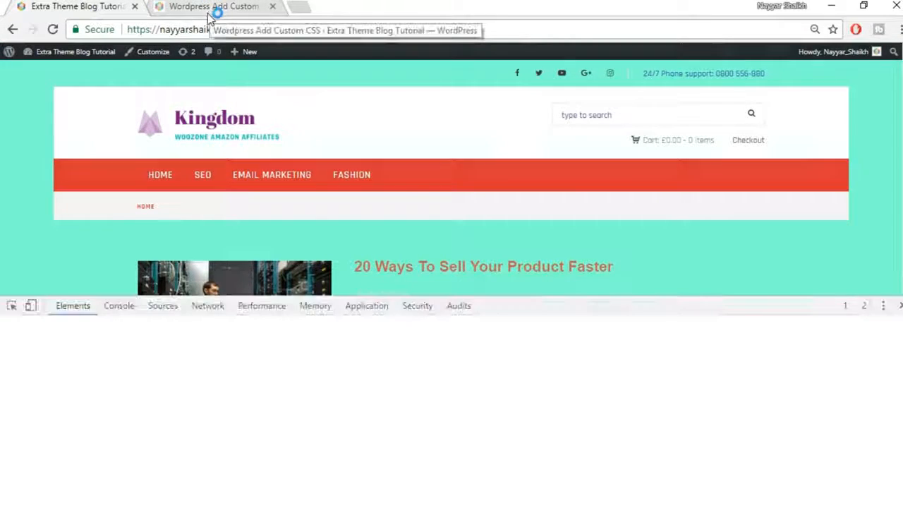
pyautogui.click(211, 7)
pyautogui.scroll(-10, 322, 383)
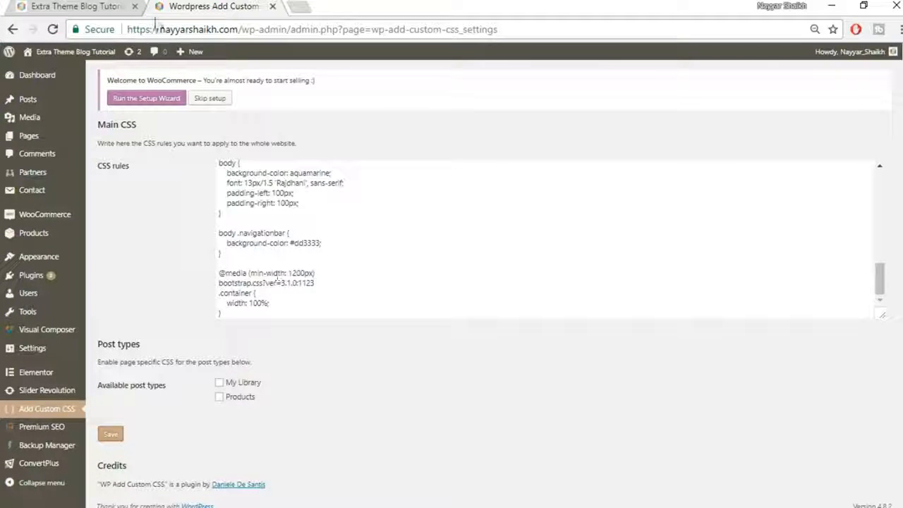
pyautogui.click(91, 6)
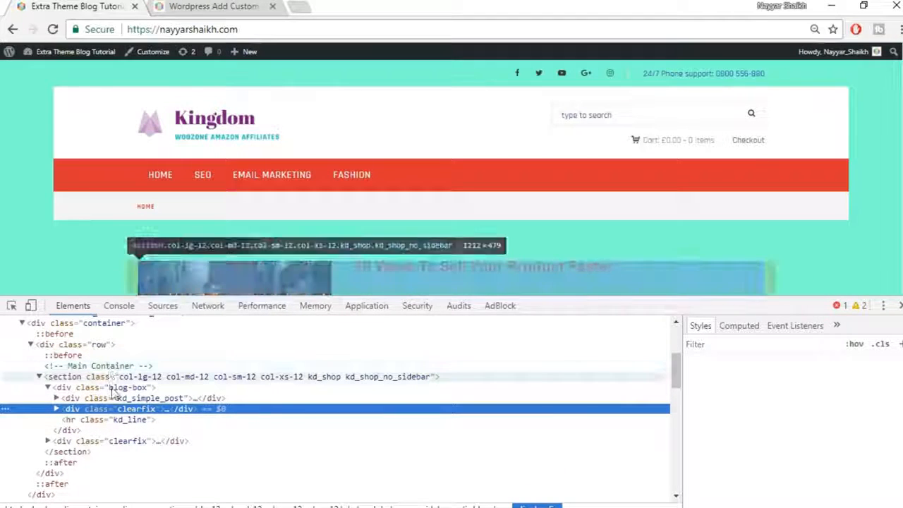
pyautogui.click(101, 326)
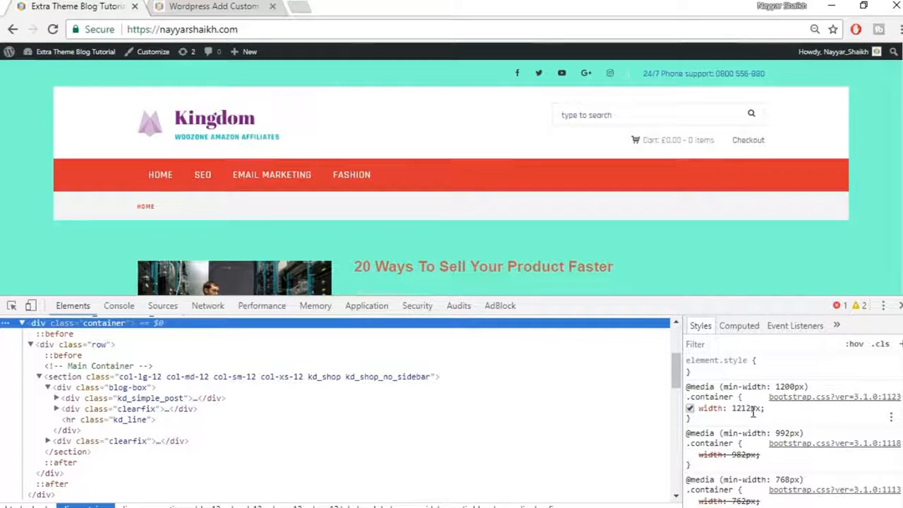
# Reload the front page with the inspector open and examine all style rules applied to the container div
pyautogui.click(52, 29)
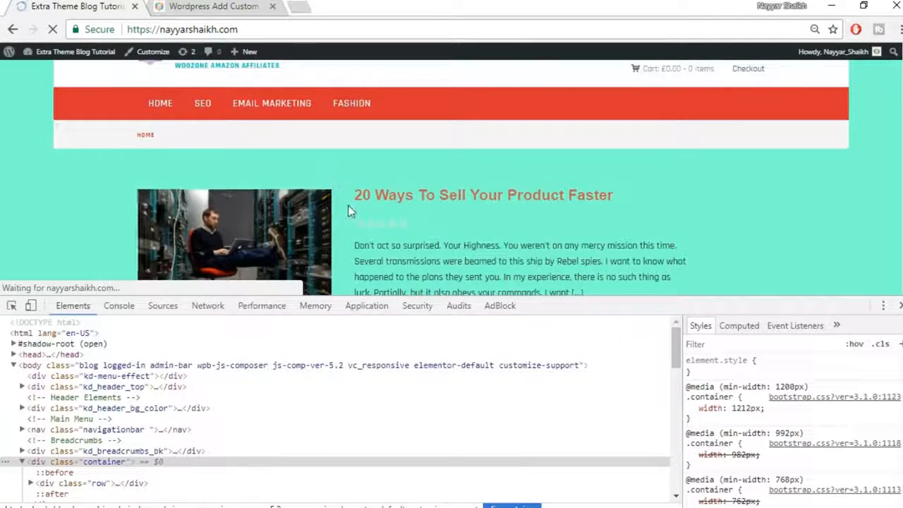
pyautogui.rightClick(349, 210)
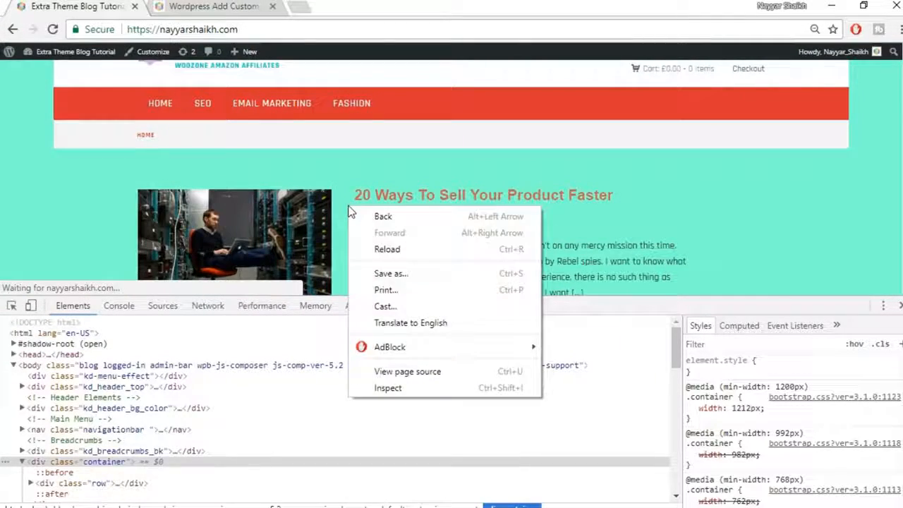
pyautogui.rightClick(349, 197)
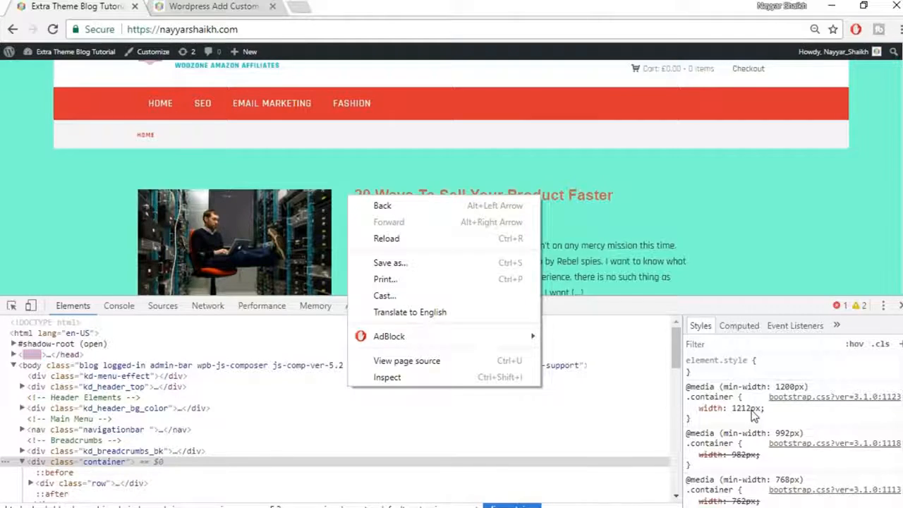
pyautogui.click(120, 462)
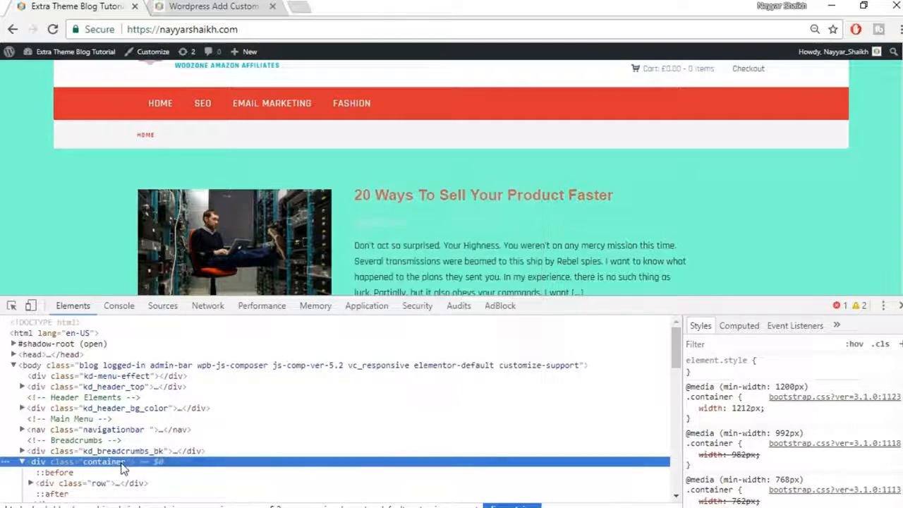
pyautogui.scroll(-8, 810, 417)
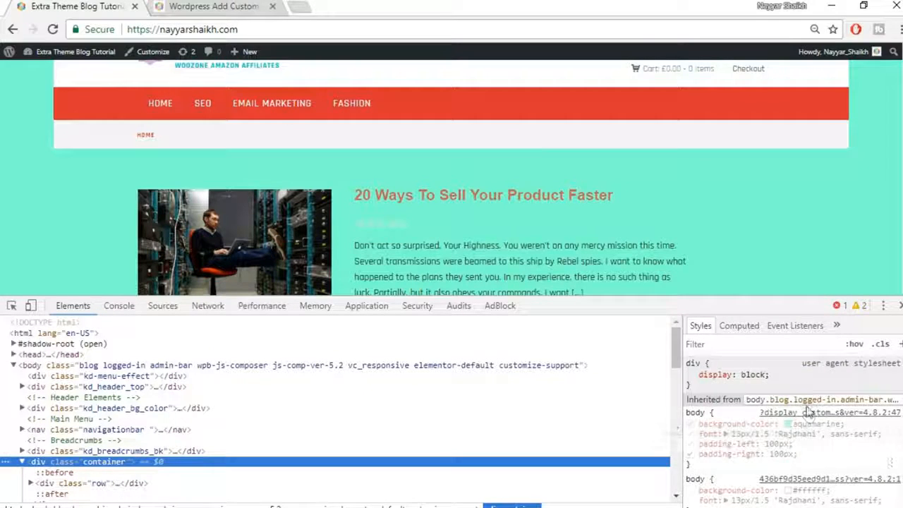
pyautogui.scroll(2, 811, 427)
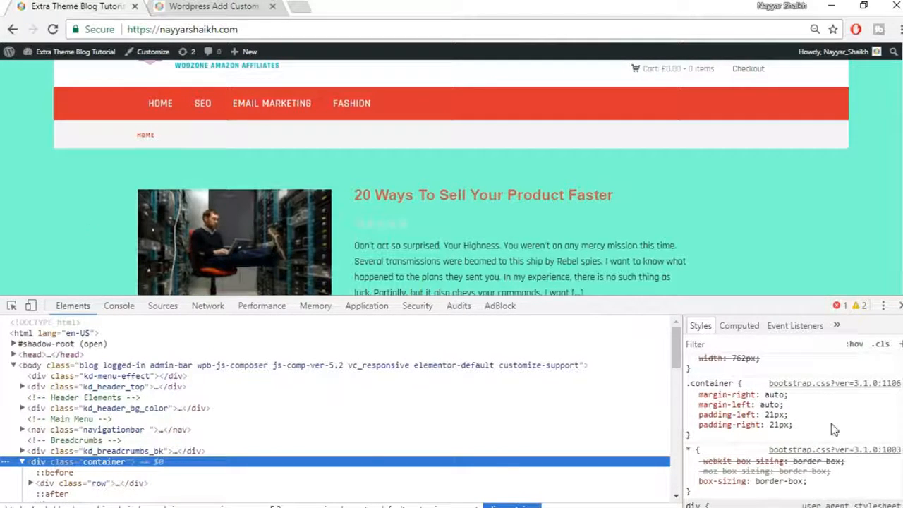
# Set both the left and right margins of the bootstrap .container rule to 0 in the inspector
pyautogui.click(781, 405)
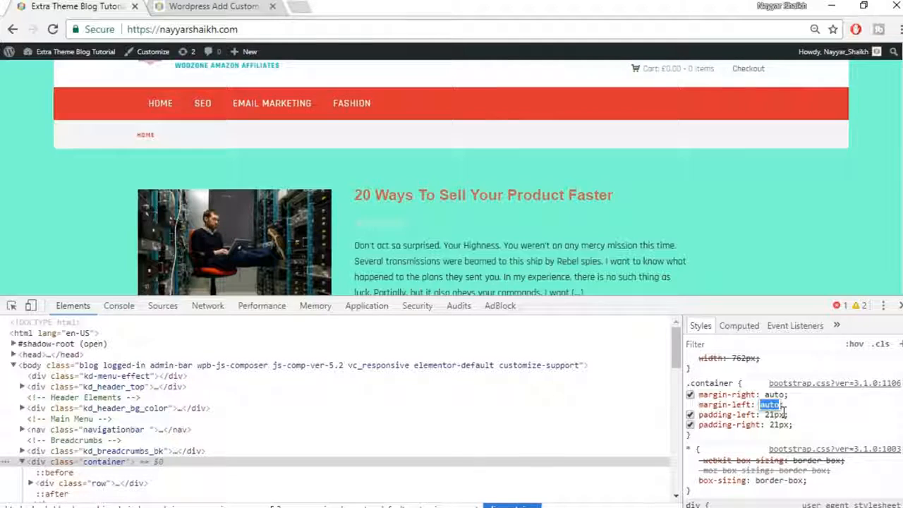
pyautogui.write('0')
pyautogui.click(802, 434)
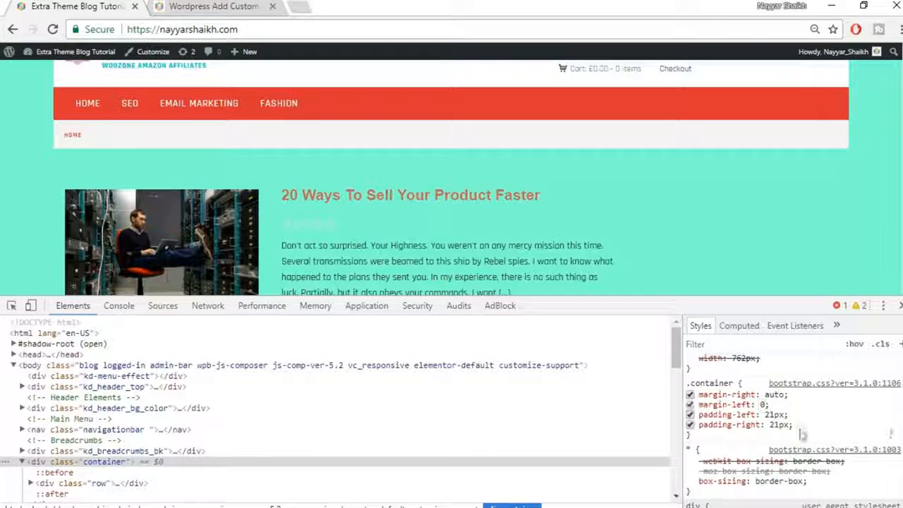
pyautogui.click(777, 394)
pyautogui.write('0')
pyautogui.press('Return')
# Copy the .container rule with its zero margins, paste it at the end of the custom CSS rules, and save
pyautogui.moveTo(766, 415); pyautogui.dragTo(688, 384)
pyautogui.hotkey('ctrl', 'c')
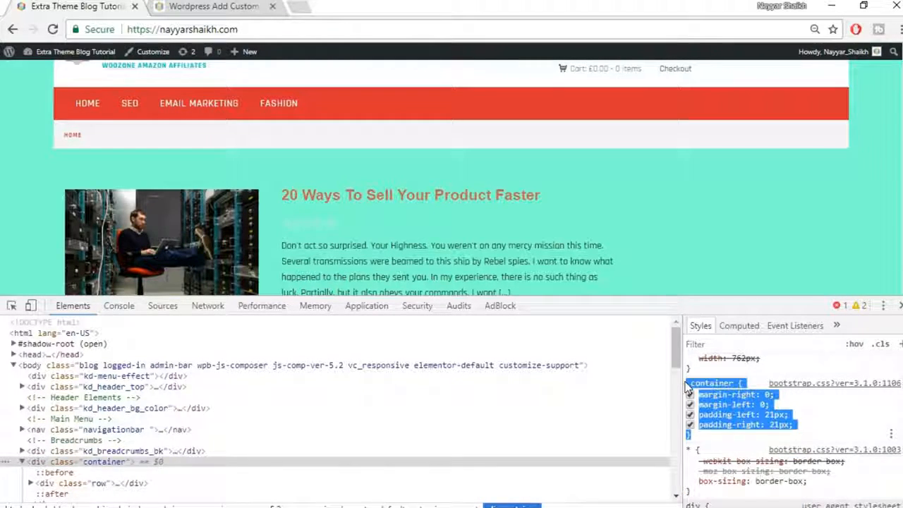
pyautogui.click(212, 6)
pyautogui.click(279, 316)
pyautogui.press('Return')
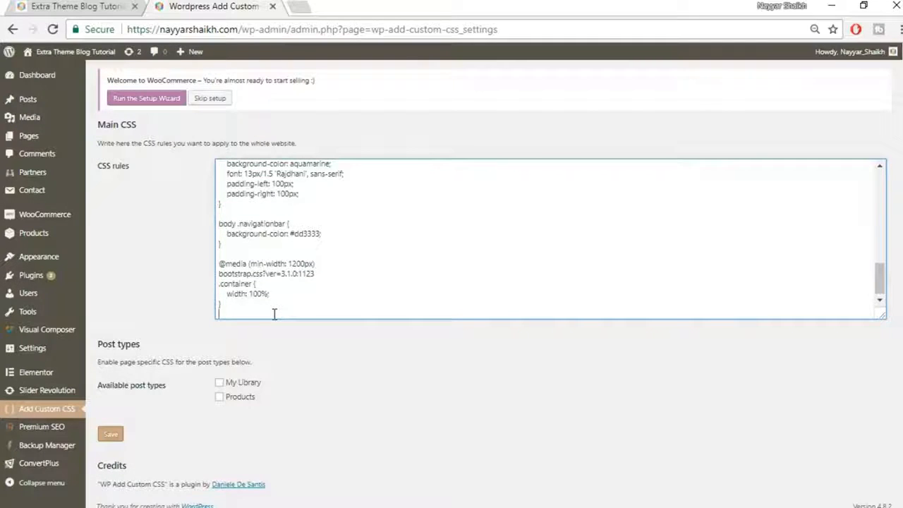
pyautogui.hotkey('ctrl', 'v')
pyautogui.click(110, 437)
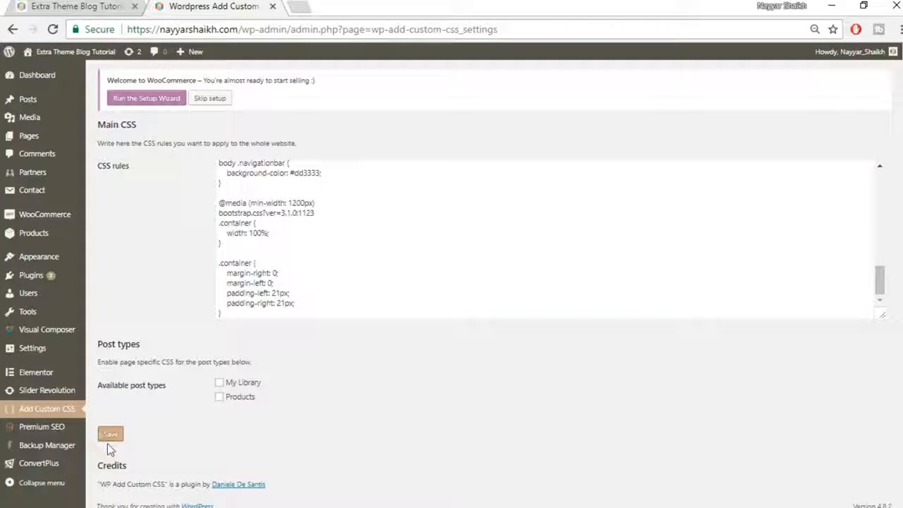
# Reload the front page, close the developer tools, and check the page content's alignment with the saved margins
pyautogui.click(74, 7)
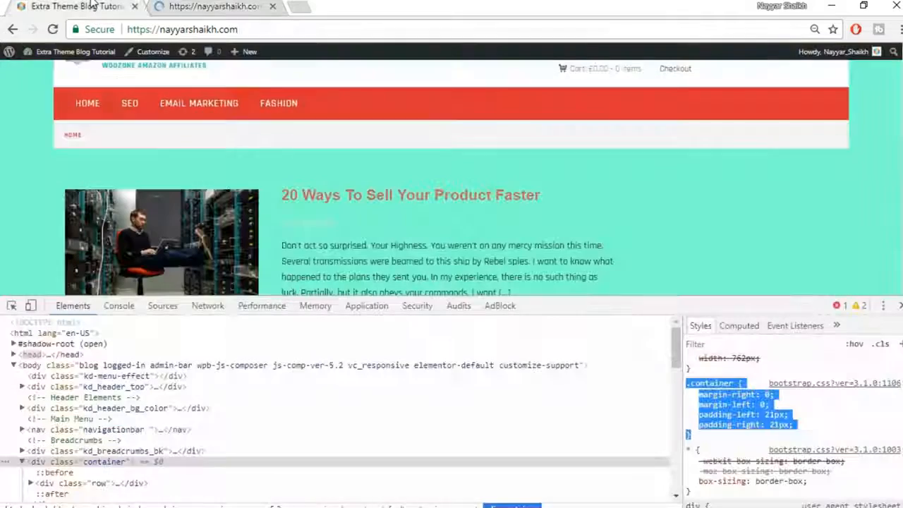
pyautogui.click(54, 30)
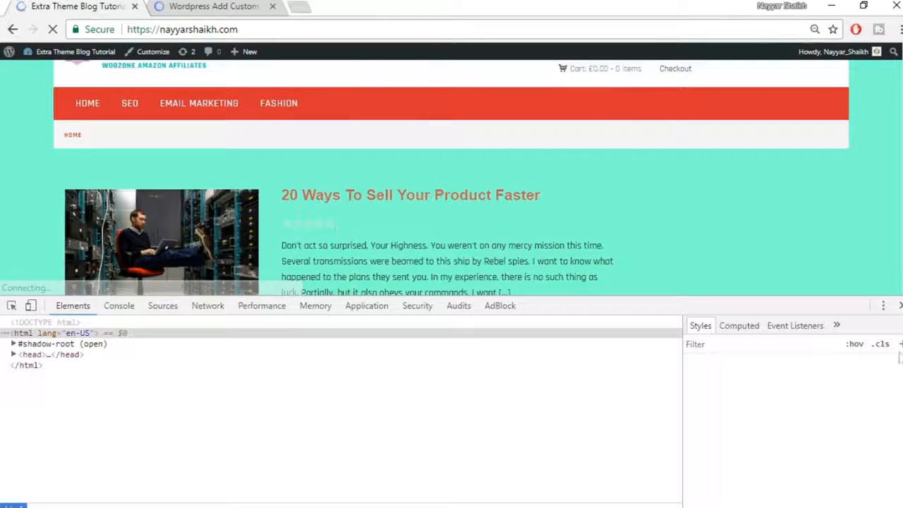
pyautogui.click(900, 307)
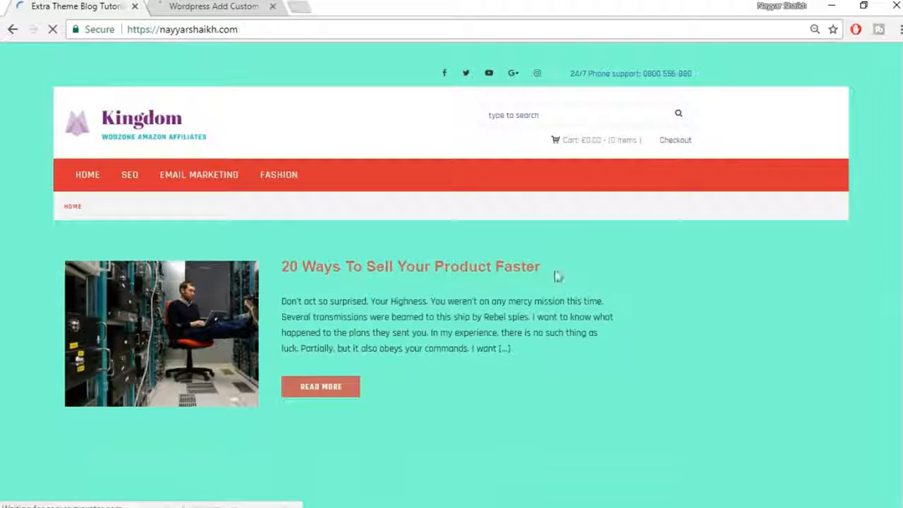
pyautogui.scroll(-1, 522, 328)
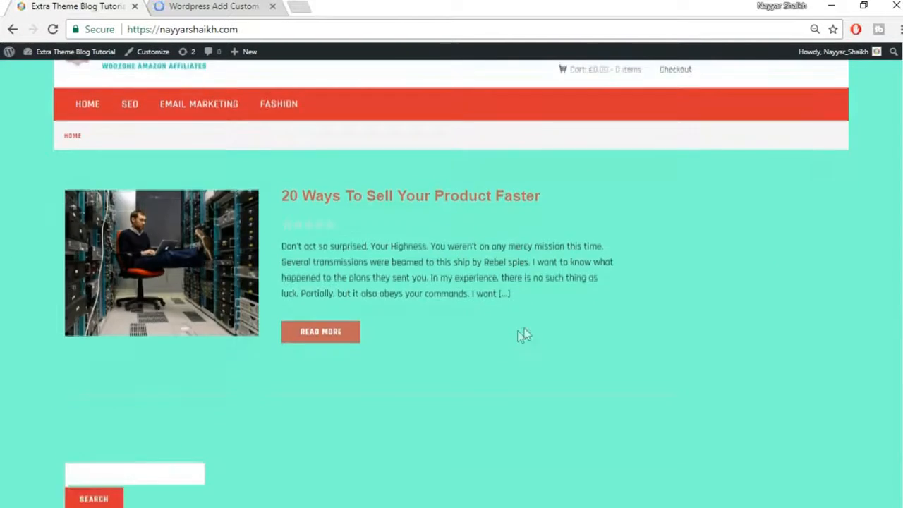
pyautogui.scroll(1, 591, 292)
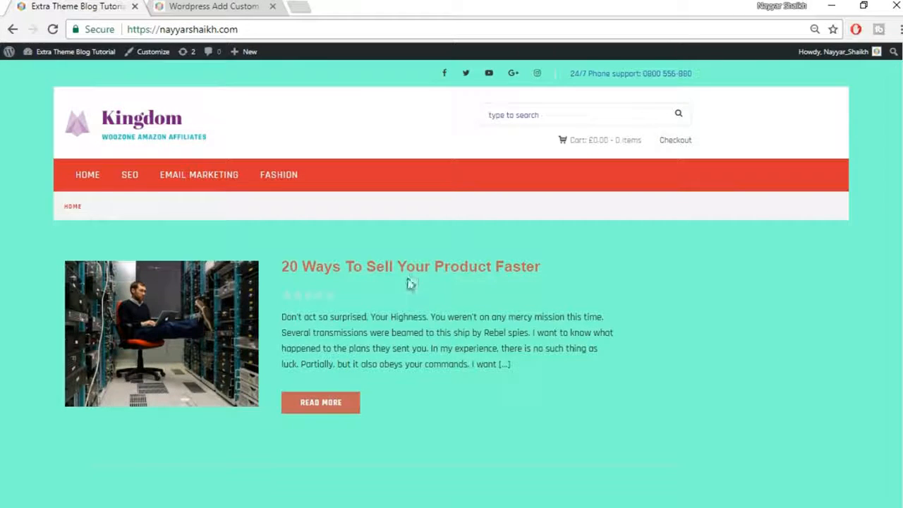
# Review the Theme Width, Hide Element and Border topics in the Notepad list and return to the front page
pyautogui.click(484, 507)
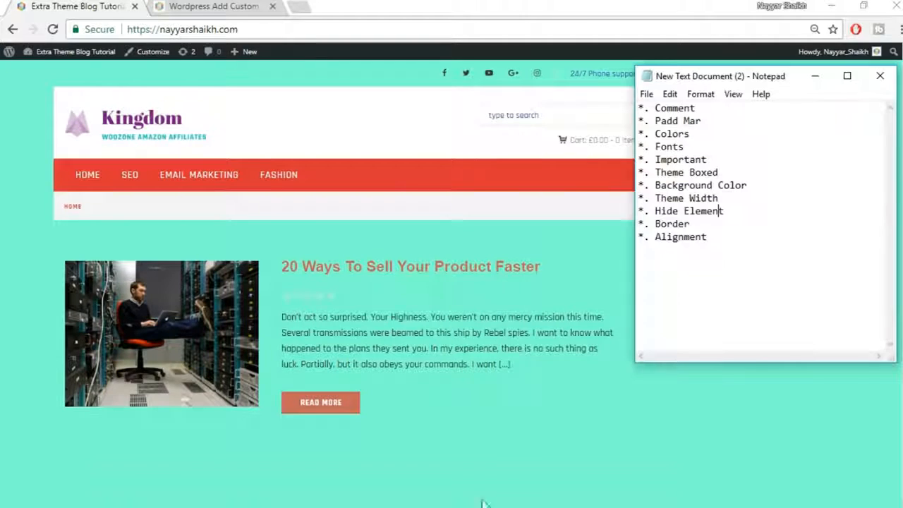
pyautogui.moveTo(737, 197); pyautogui.dragTo(656, 197)
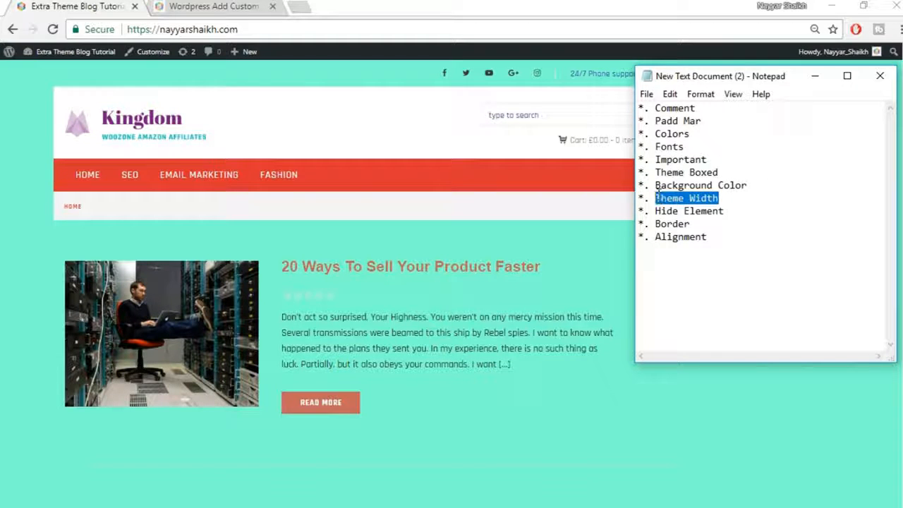
pyautogui.moveTo(733, 215); pyautogui.dragTo(665, 211)
pyautogui.click(703, 227)
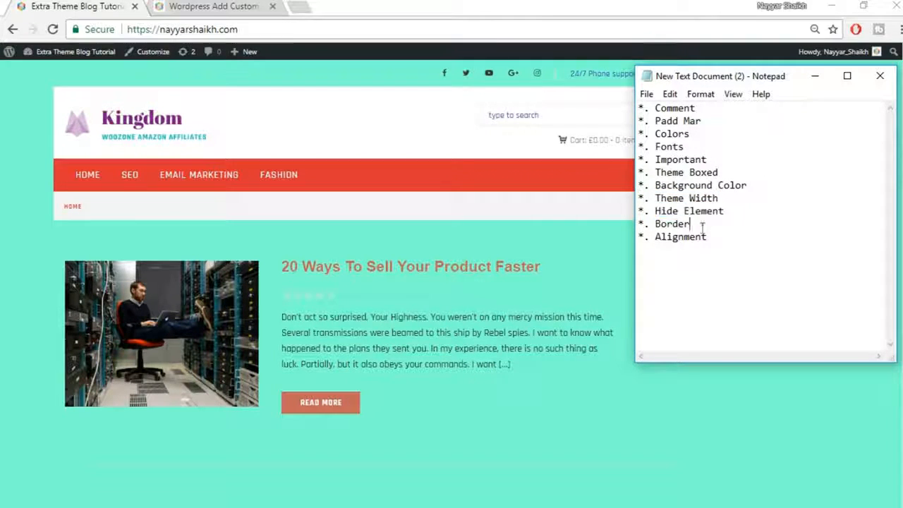
pyautogui.click(493, 224)
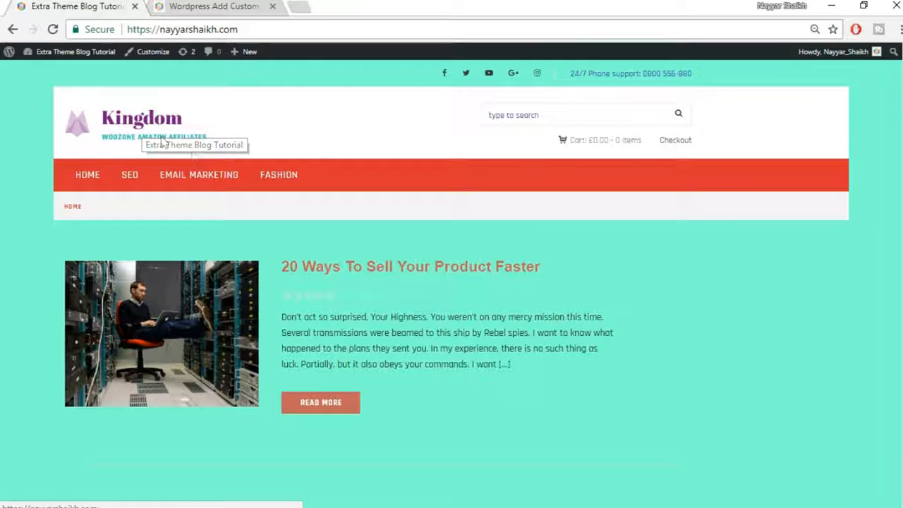
# Inspect the Kingdom logo image and hide it by adding display: none to its .kd_logo a img rule
pyautogui.rightClick(118, 125)
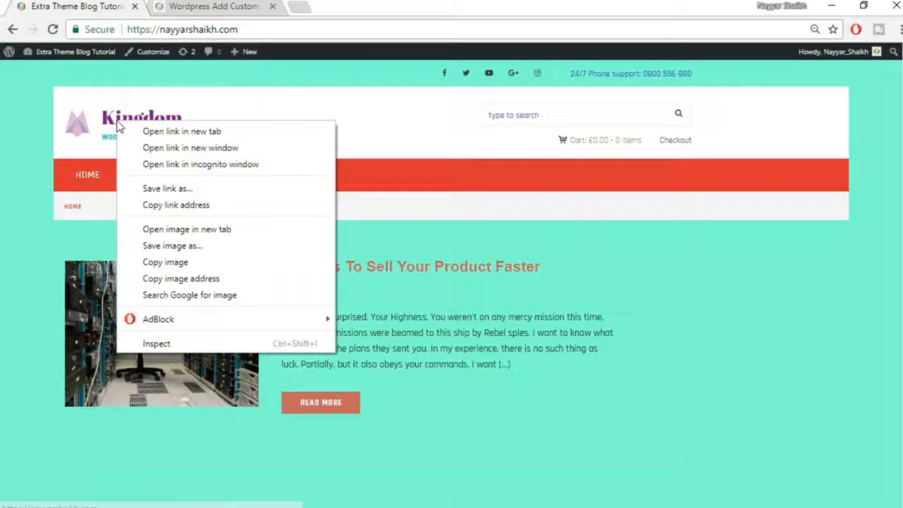
pyautogui.click(178, 344)
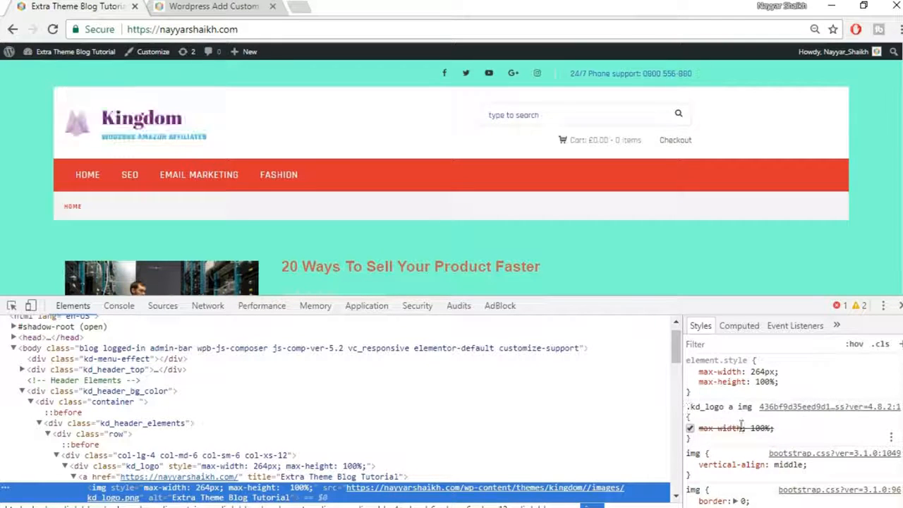
pyautogui.click(717, 439)
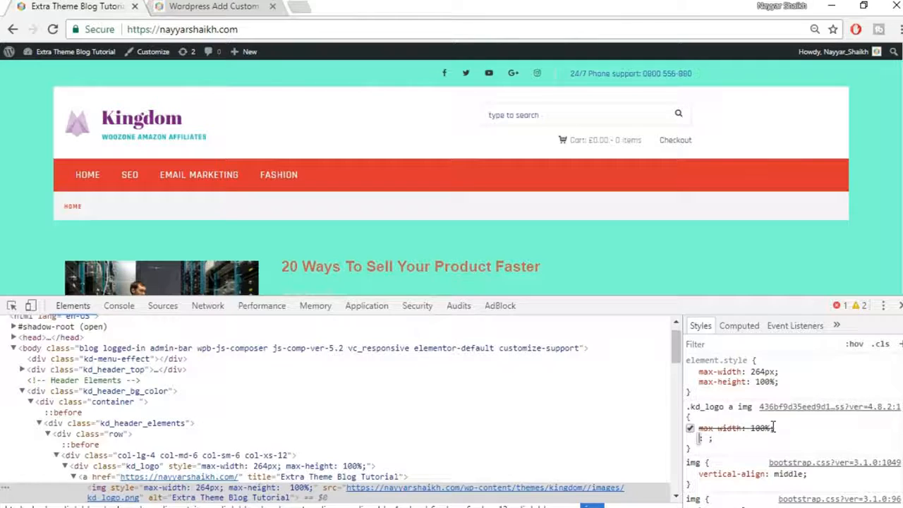
pyautogui.write('display')
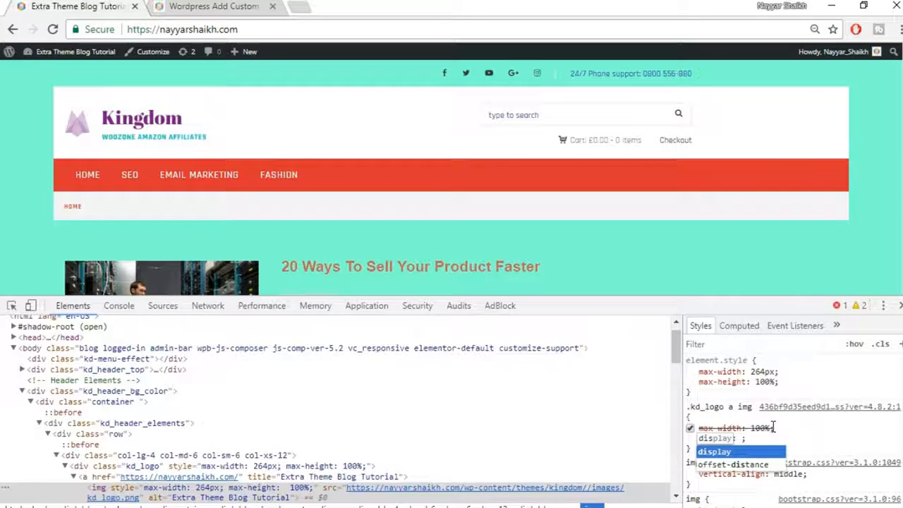
pyautogui.press('Tab')
pyautogui.write('n')
pyautogui.press('Return')
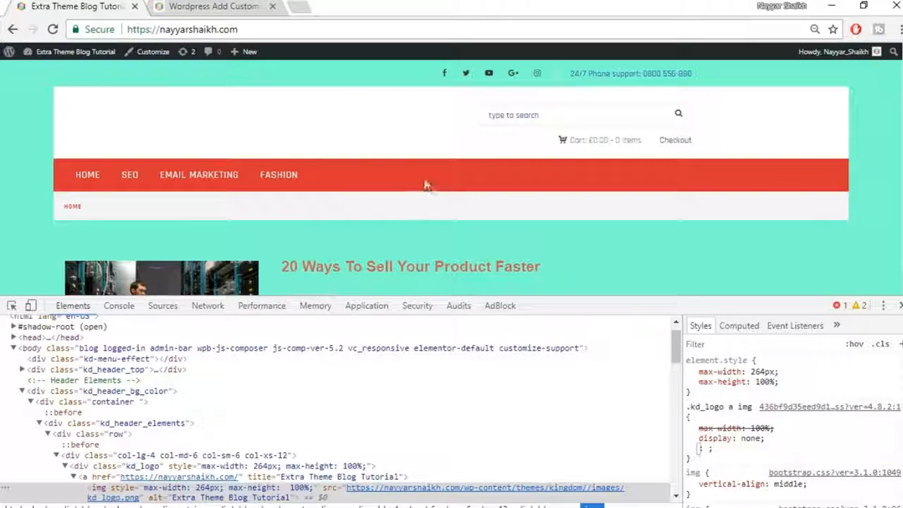
# Inspect the white header's kd_header_bg_color div, set its display to none, and check the page without it
pyautogui.rightClick(54, 92)
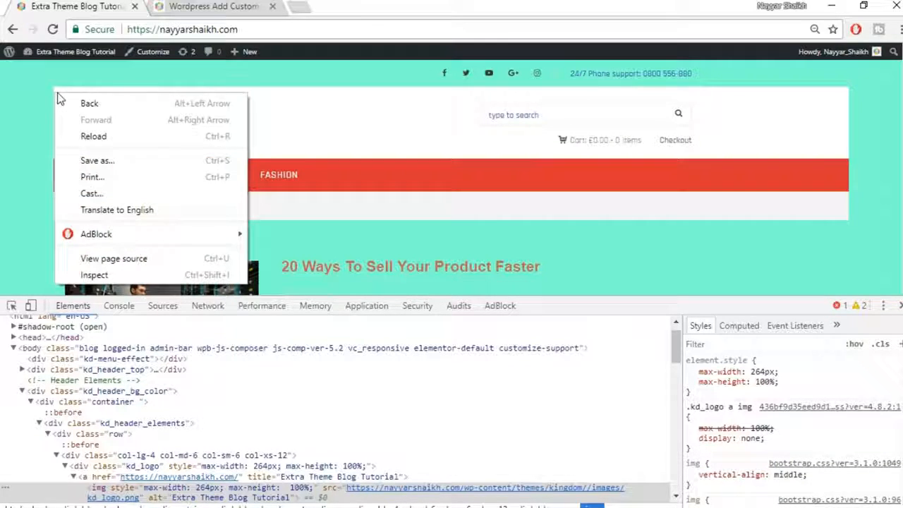
pyautogui.click(94, 274)
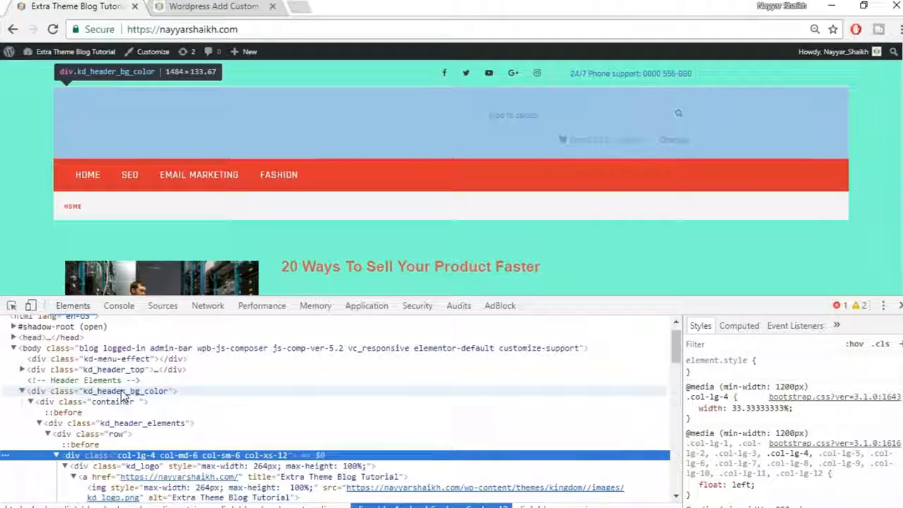
pyautogui.click(125, 397)
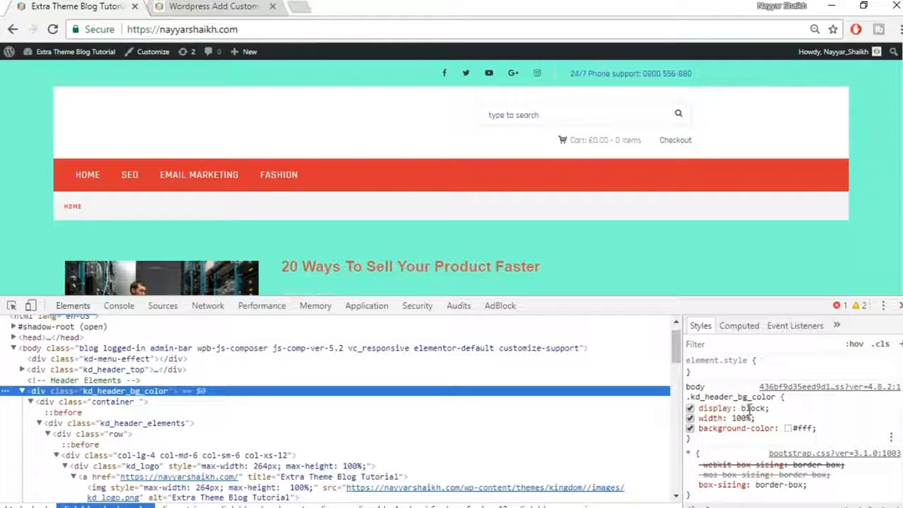
pyautogui.click(754, 408)
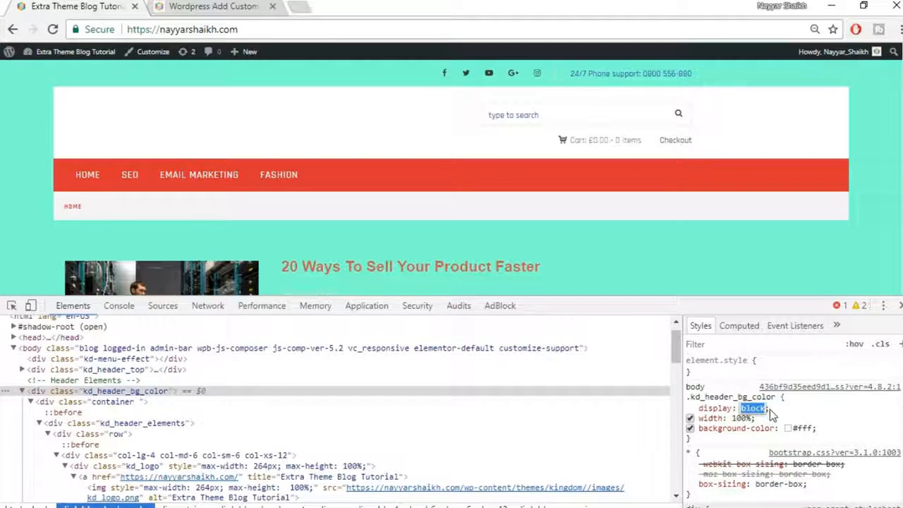
pyautogui.write('none')
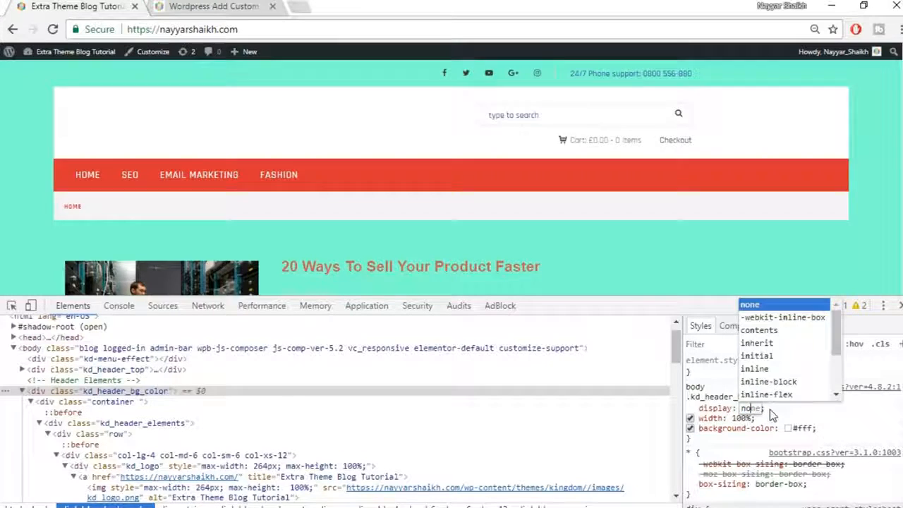
pyautogui.press('Return')
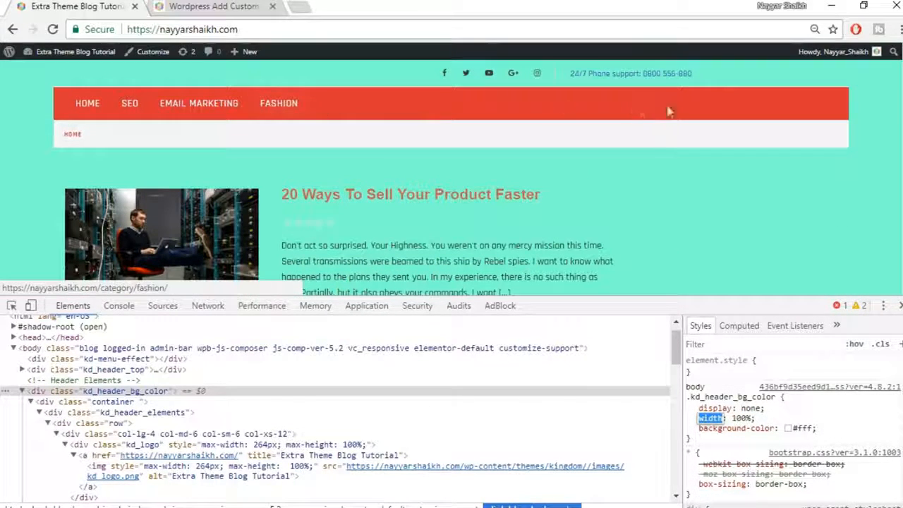
pyautogui.scroll(-5, 378, 185)
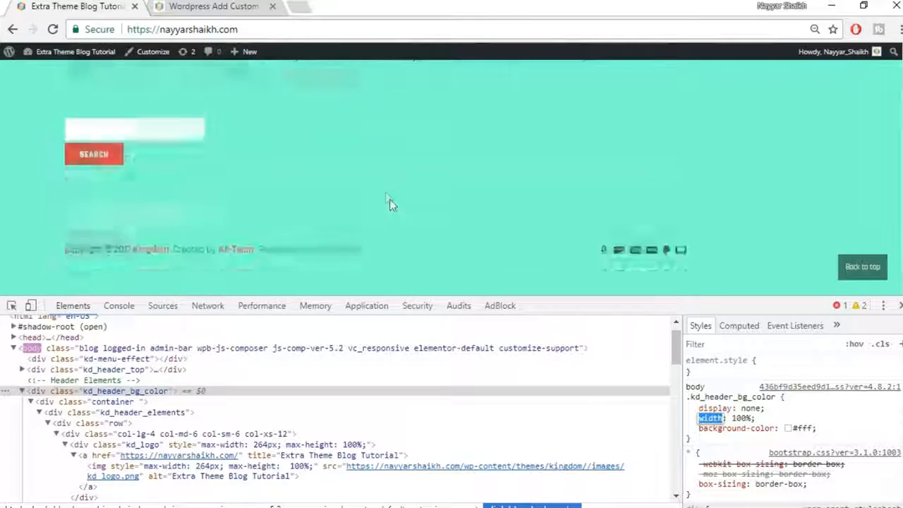
pyautogui.scroll(5, 390, 199)
# Copy the body .kd_header_bg_color rule with display: none, paste it at the end of the custom CSS rules, and save
pyautogui.moveTo(697, 443); pyautogui.dragTo(680, 386)
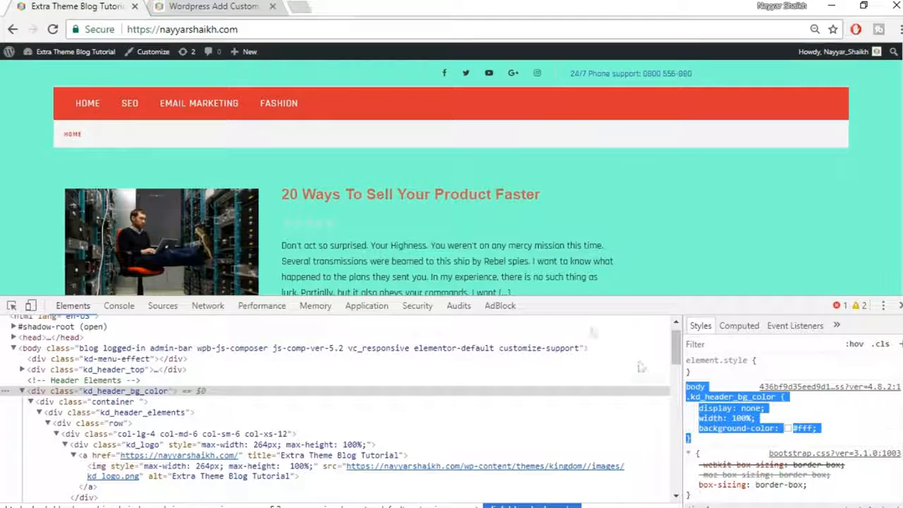
pyautogui.hotkey('ctrl', 'Tab')
pyautogui.scroll(-10, 404, 322)
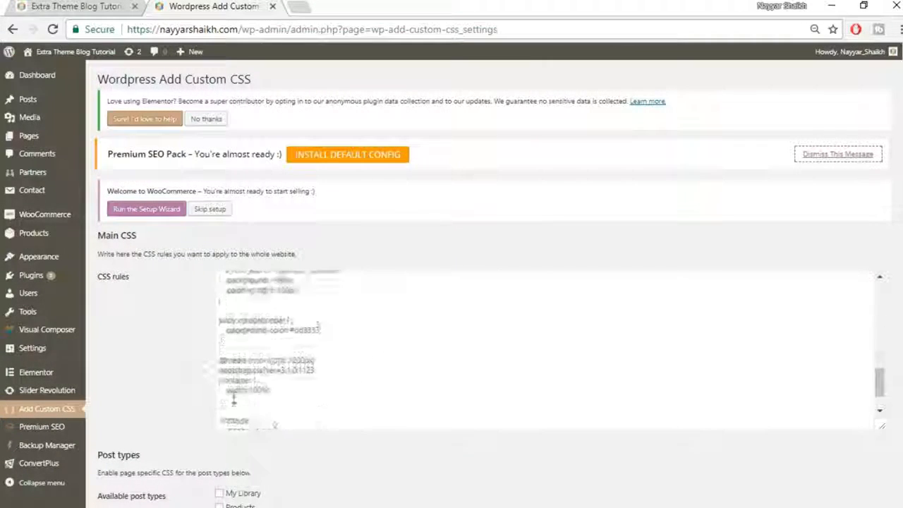
pyautogui.scroll(-1, 236, 390)
pyautogui.click(233, 349)
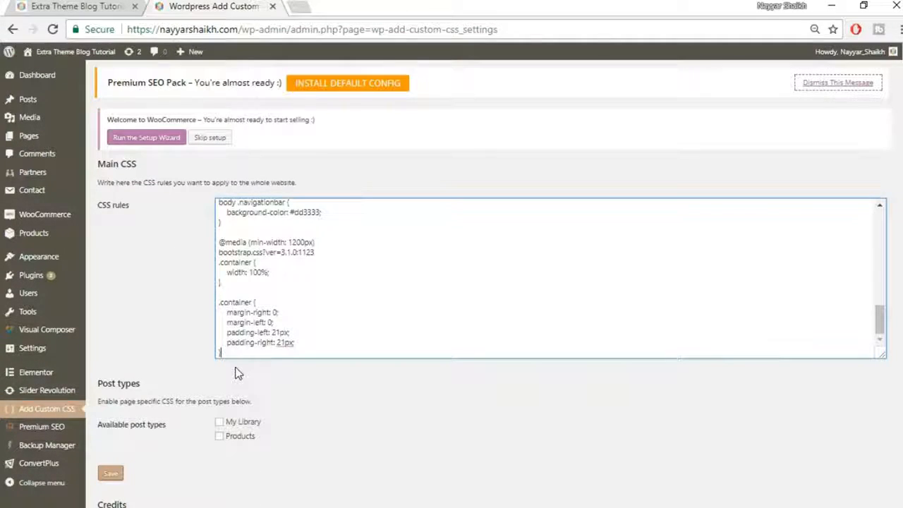
pyautogui.write('body .kd_header_bg_color {     display: none;     width: 100%;     background-color: #fff; }')
pyautogui.click(111, 473)
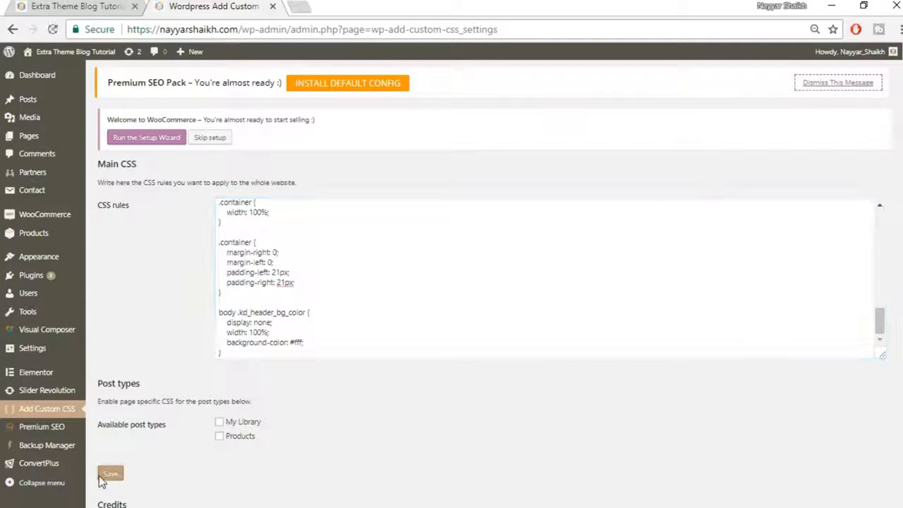
# Review the Border and Alignment topics in the Notepad list, and close the developer tools on the front page
pyautogui.click(62, 4)
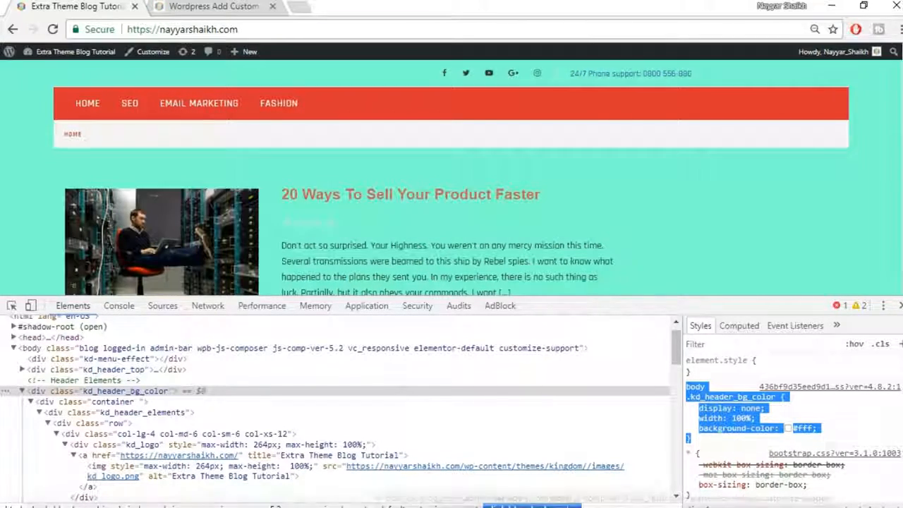
pyautogui.click(520, 505)
pyautogui.moveTo(734, 210); pyautogui.dragTo(656, 223)
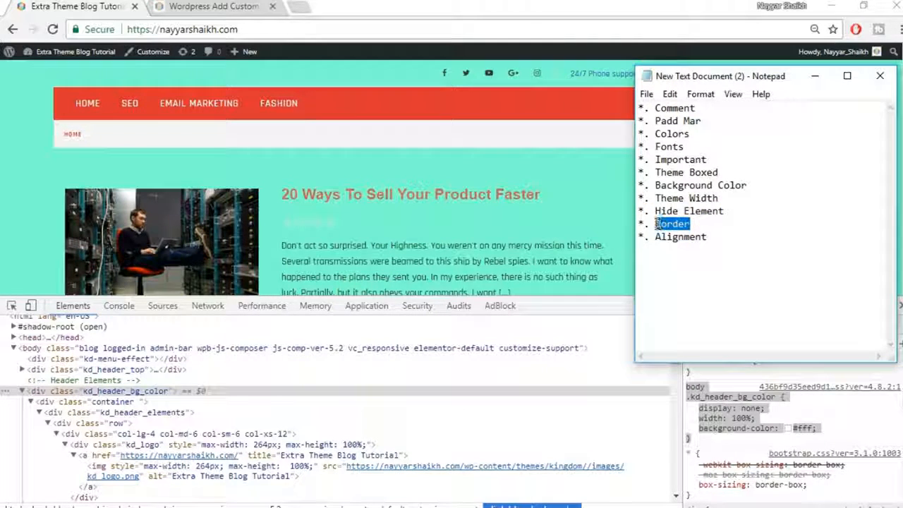
pyautogui.click(708, 237)
pyautogui.click(583, 221)
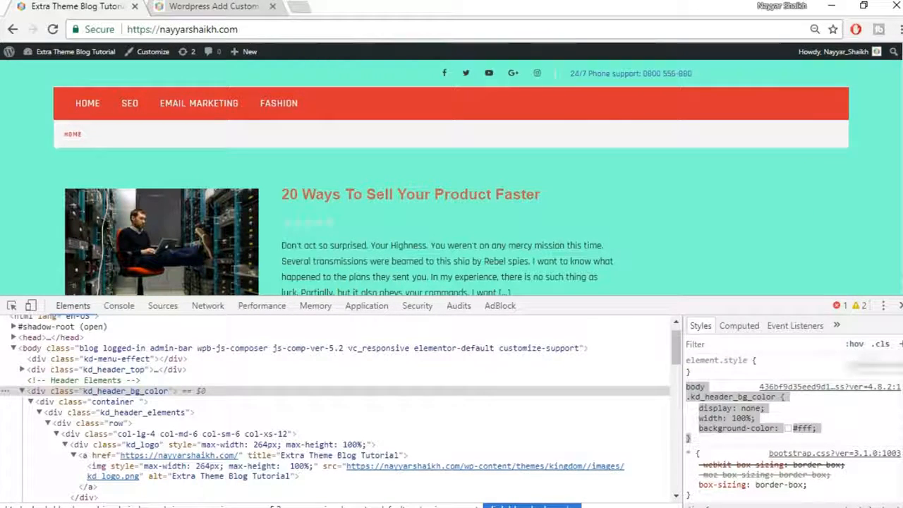
pyautogui.click(899, 306)
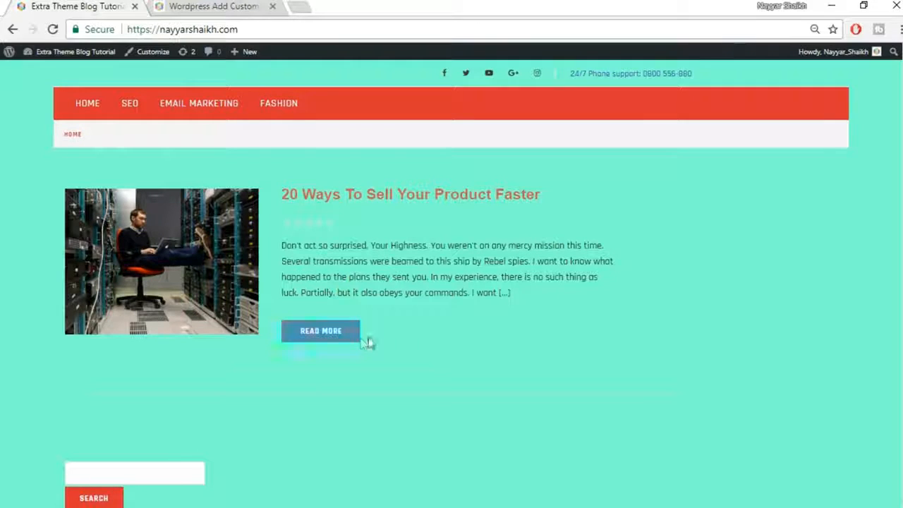
pyautogui.scroll(-1, 614, 327)
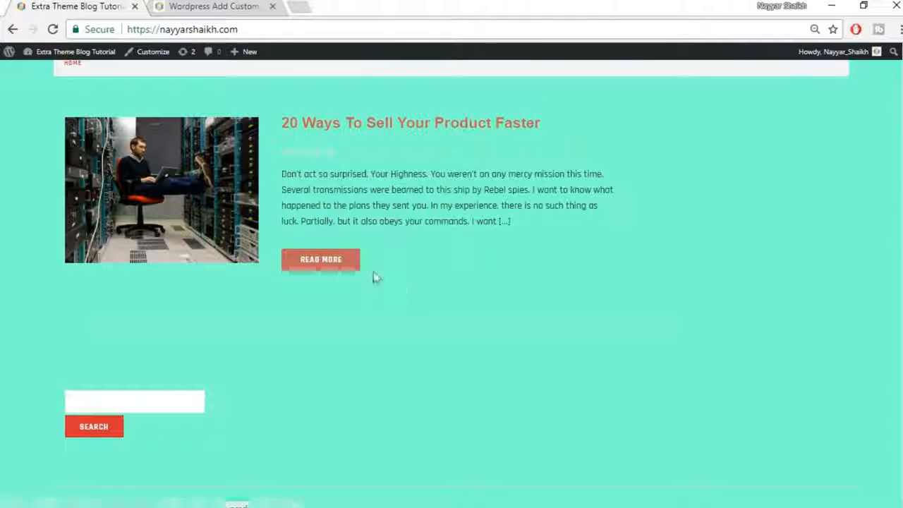
# Inspect the post's Read More button and add border: black to its .kd_read_more rule
pyautogui.rightClick(353, 262)
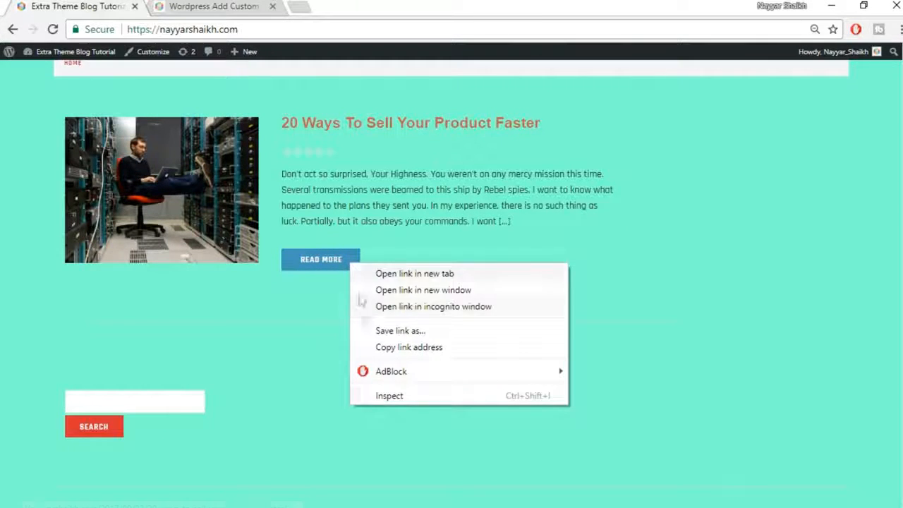
pyautogui.click(367, 397)
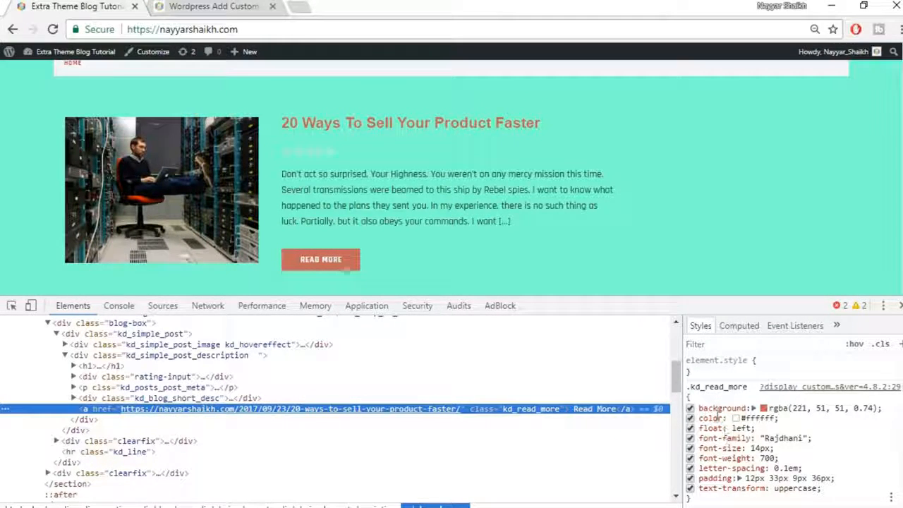
pyautogui.scroll(-2, 730, 444)
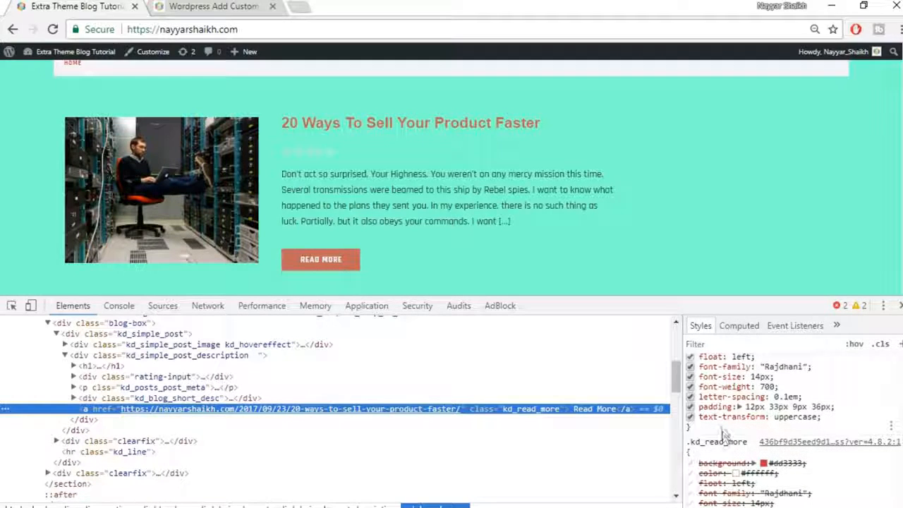
pyautogui.click(711, 427)
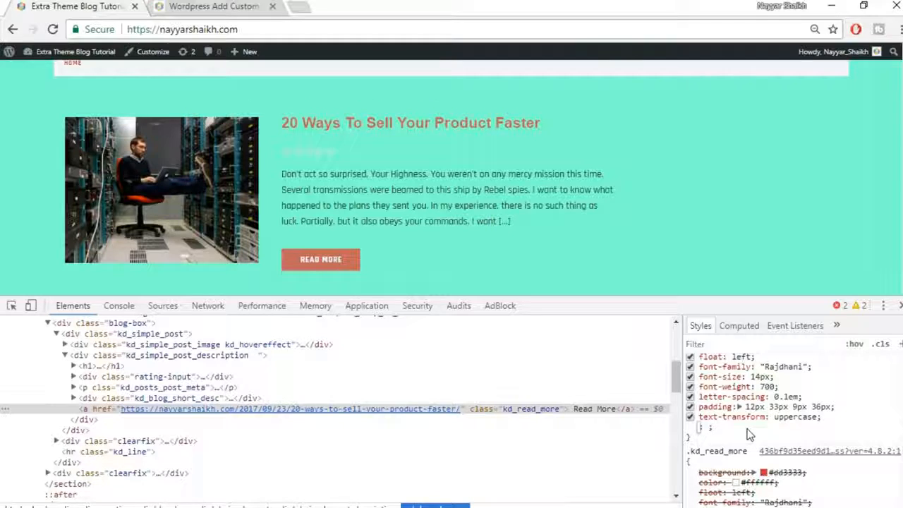
pyautogui.write('bor')
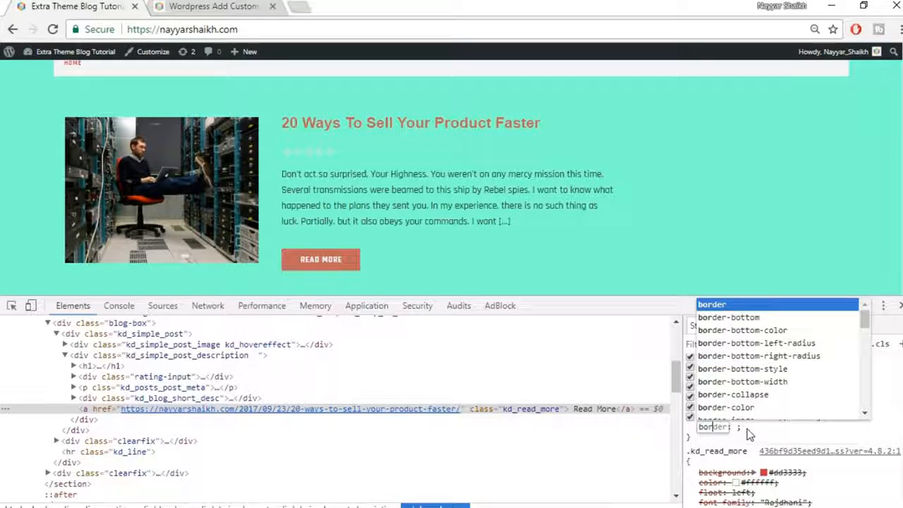
pyautogui.press('Tab')
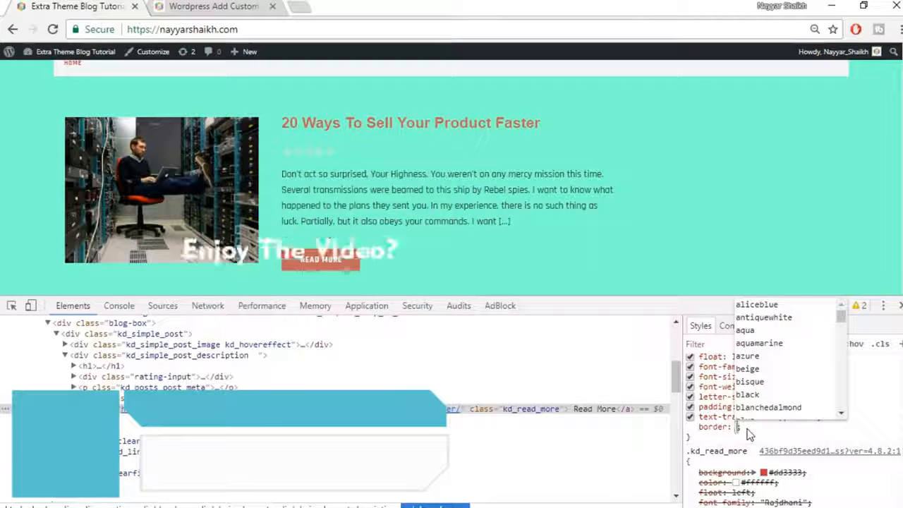
pyautogui.write('bl')
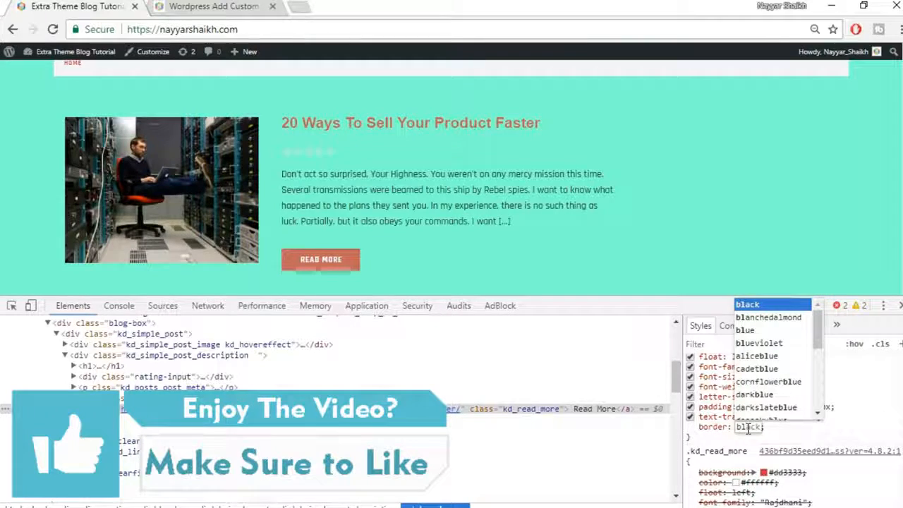
pyautogui.press('Return')
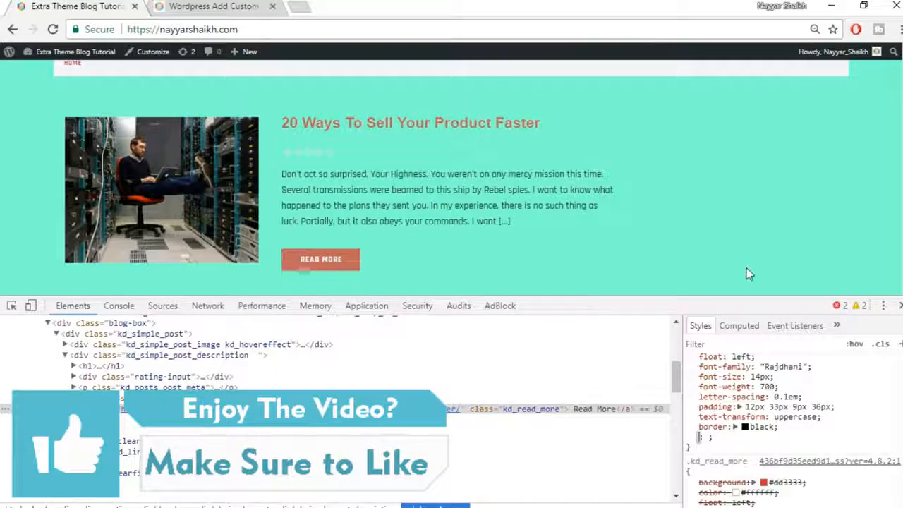
# Extend the Read More button's border value to black solid 1px
pyautogui.scroll(-1, 711, 243)
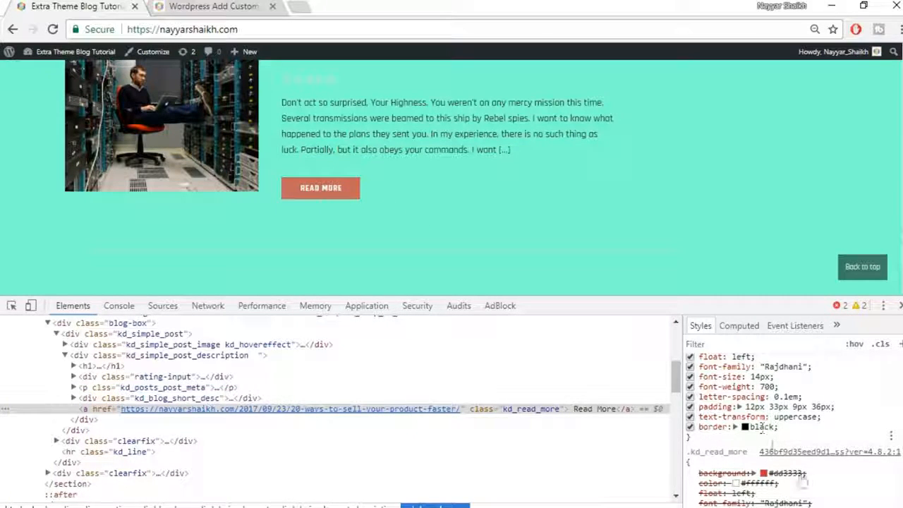
pyautogui.click(775, 427)
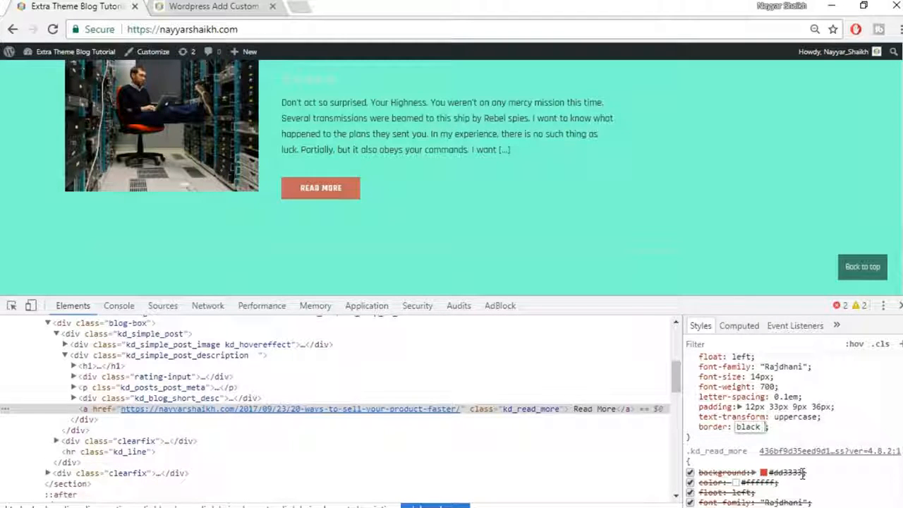
pyautogui.write('solid')
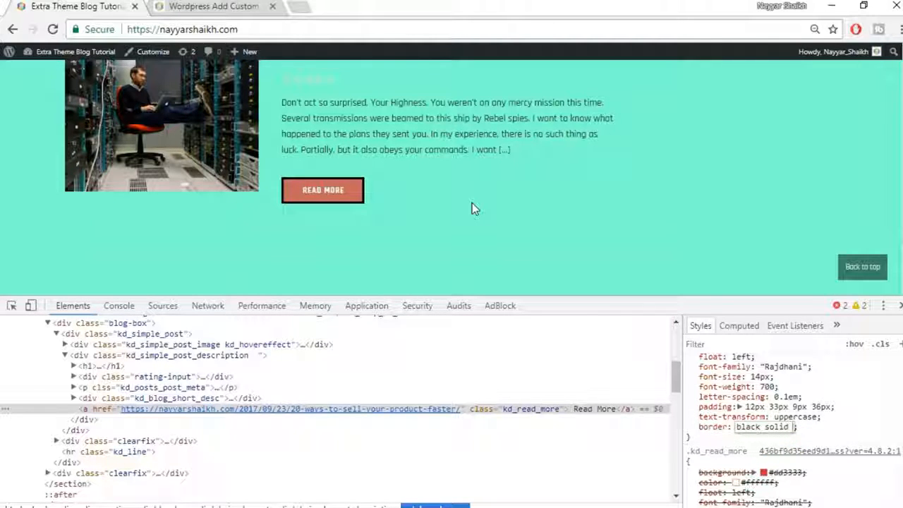
pyautogui.write('1px')
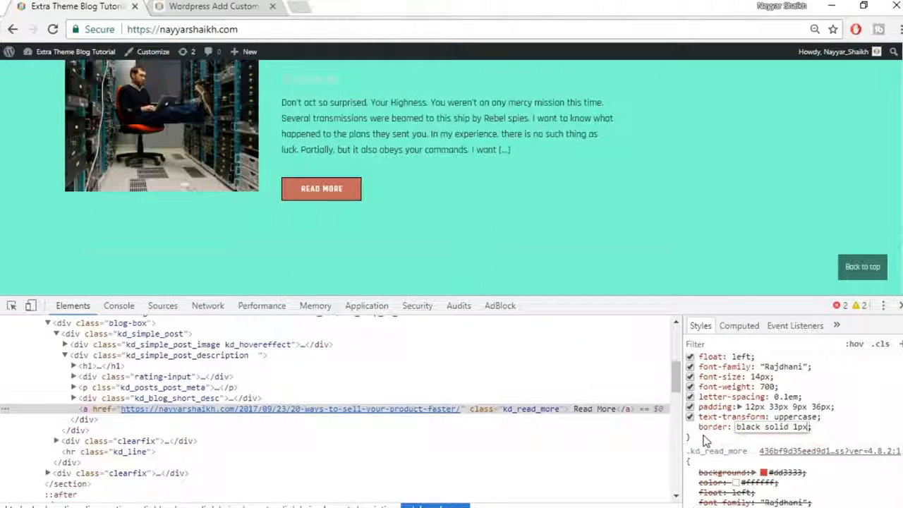
# Copy the .kd_read_more rule with border: black solid 1px, paste it at the end of the custom CSS rules, and save
pyautogui.moveTo(706, 441); pyautogui.dragTo(692, 383)
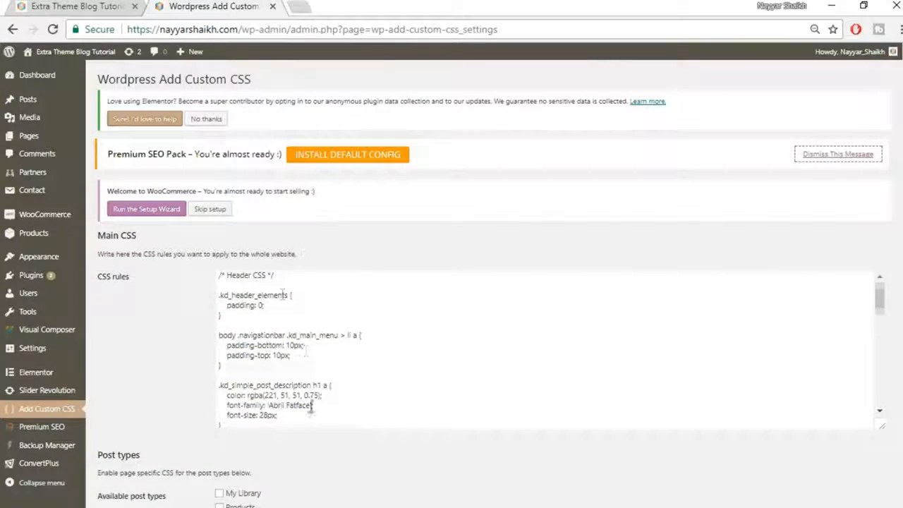
pyautogui.scroll(-5, 278, 398)
pyautogui.scroll(-10, 278, 397)
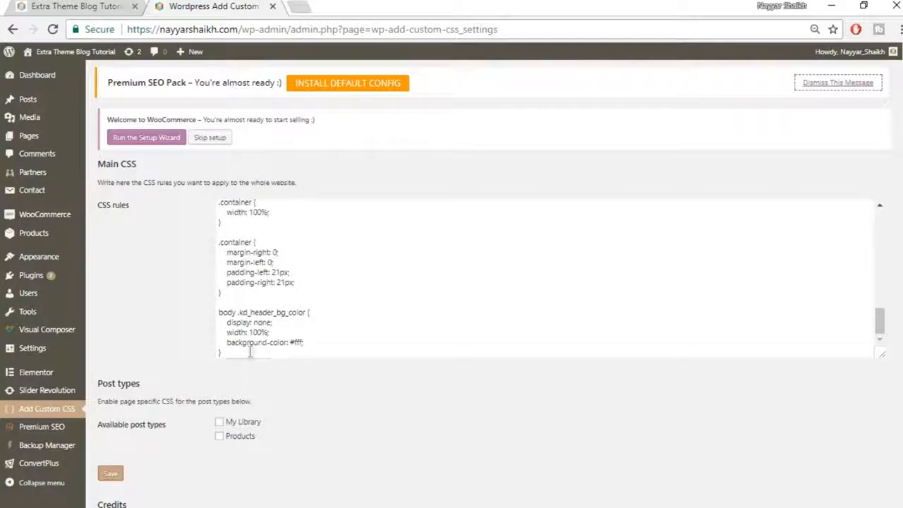
pyautogui.click(250, 351)
pyautogui.press('Return')
pyautogui.press('Return')
pyautogui.write('.kd_read_more {     background: rgba(221, 51, 51, 0.74);     color: #ffffff;     float: left;     font-family: "Rajdhani";     font-size: 14px;     font-weight: 700;     letter-spacing: 0.1em;     padding: 12px 33px 9px 36px;     text-transform: uppercase;     border: black solid 1px; }')
pyautogui.click(113, 475)
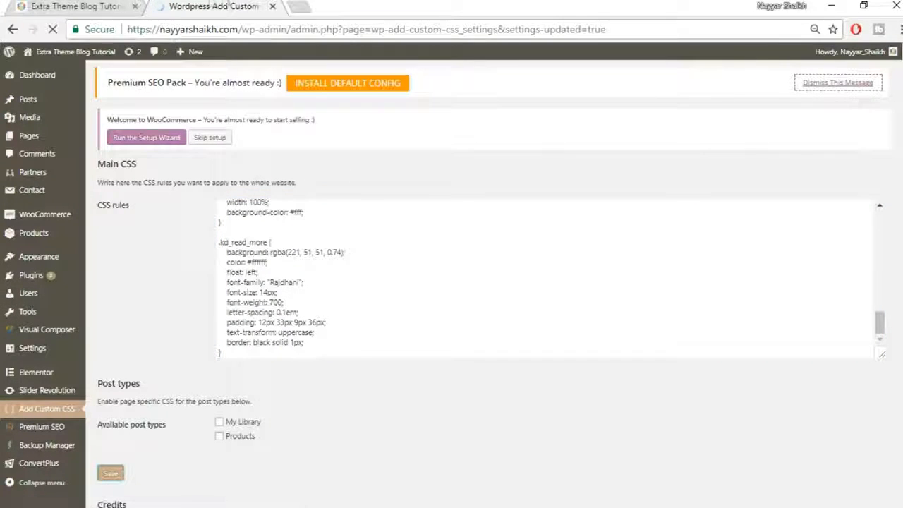
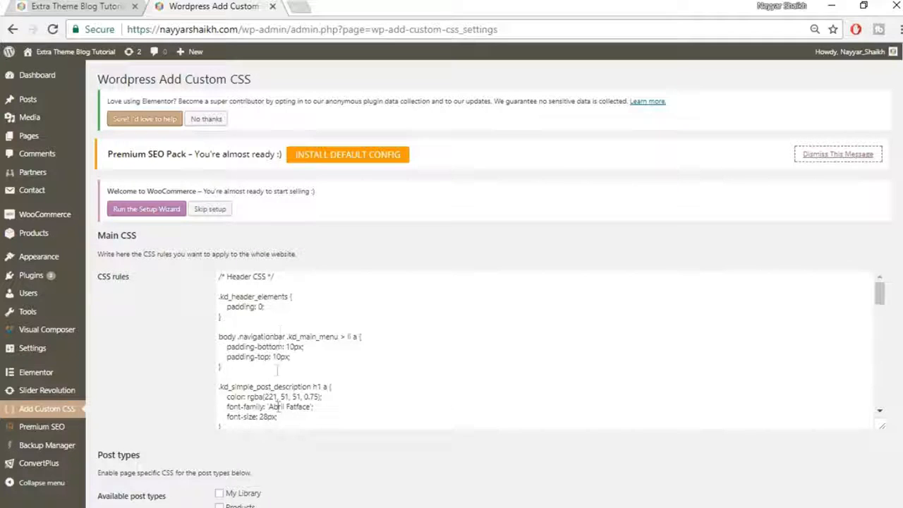
# Return to the front page, review the Alignment topic in the Notepad list, and go back to the browser
pyautogui.click(283, 347)
pyautogui.click(67, 6)
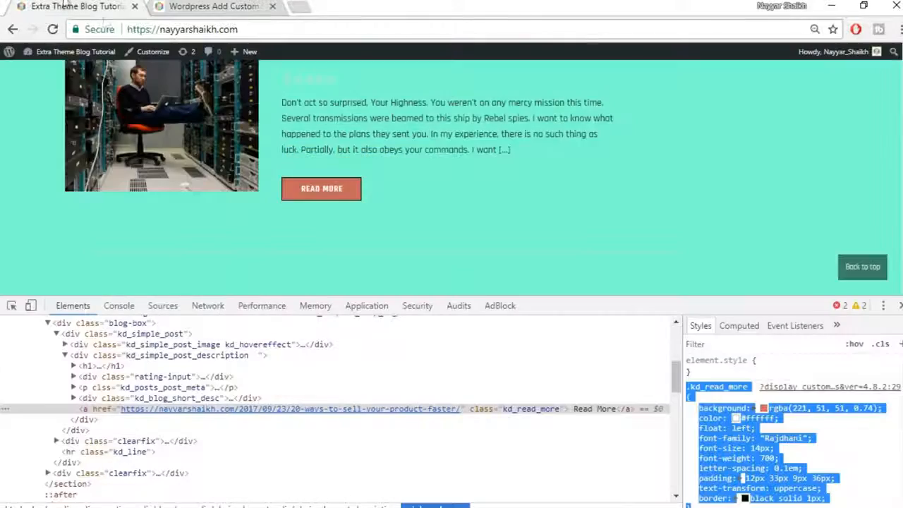
pyautogui.scroll(1, 382, 203)
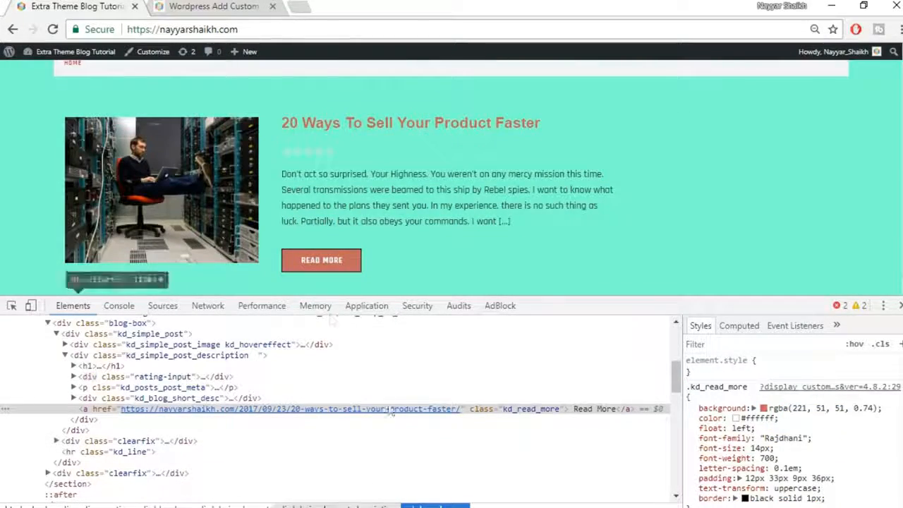
pyautogui.hotkey('alt', 'Tab')
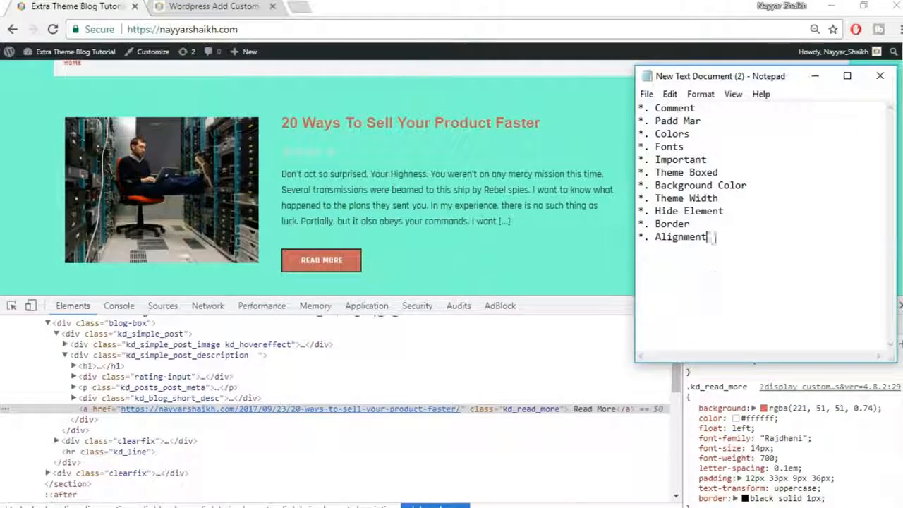
pyautogui.moveTo(708, 237); pyautogui.dragTo(639, 240)
pyautogui.click(697, 252)
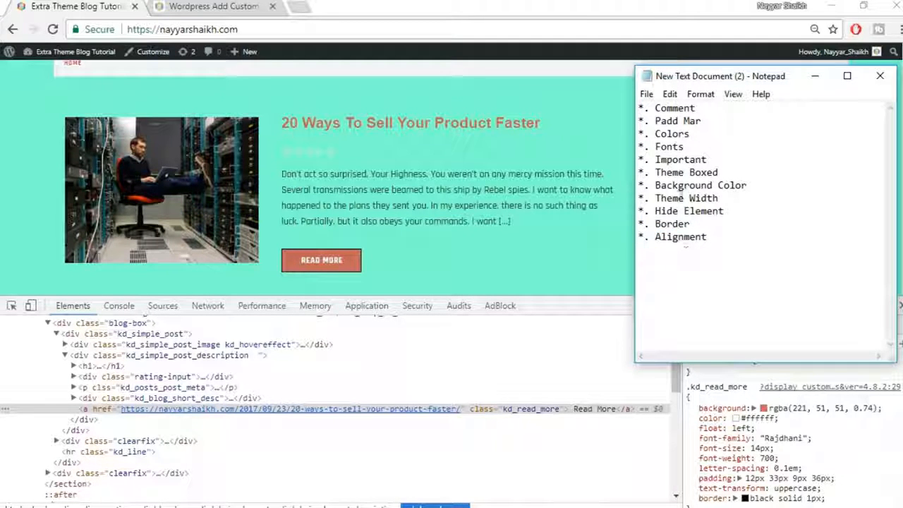
pyautogui.click(570, 254)
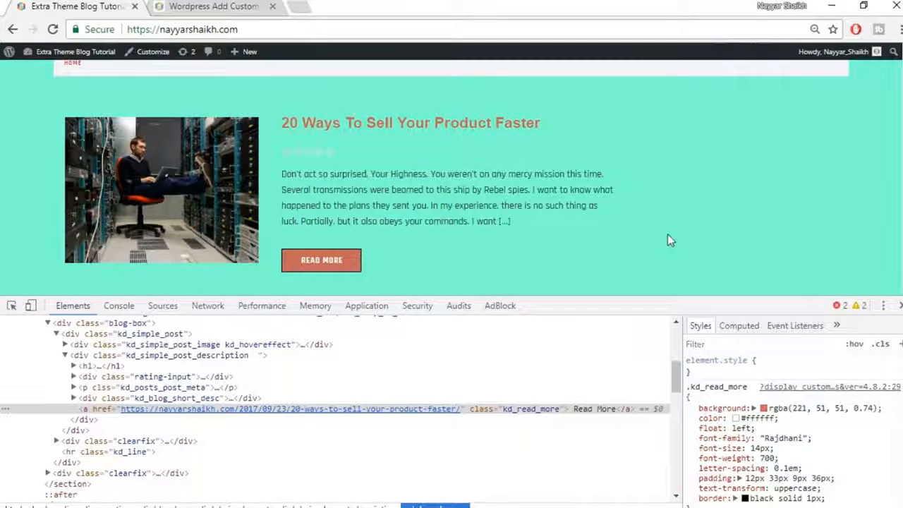
# Inspect the excerpt paragraph under the post title and look through its styles for the .kd_simple_post_description p rule
pyautogui.scroll(1, 664, 235)
pyautogui.scroll(-1, 663, 235)
pyautogui.moveTo(281, 174); pyautogui.dragTo(582, 219)
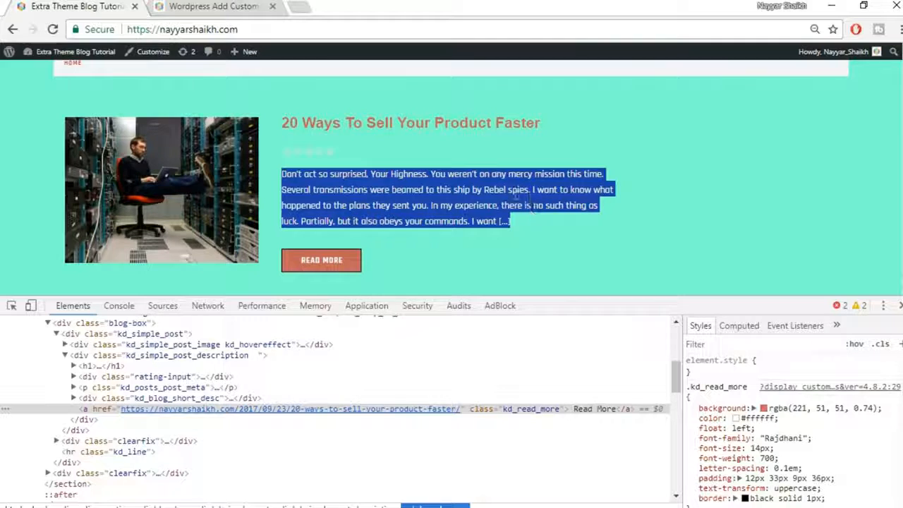
pyautogui.rightClick(390, 188)
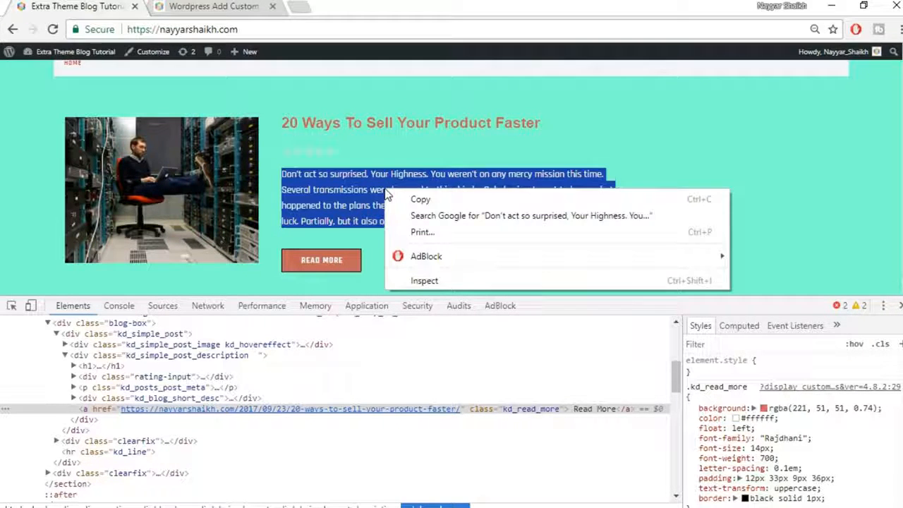
pyautogui.click(435, 279)
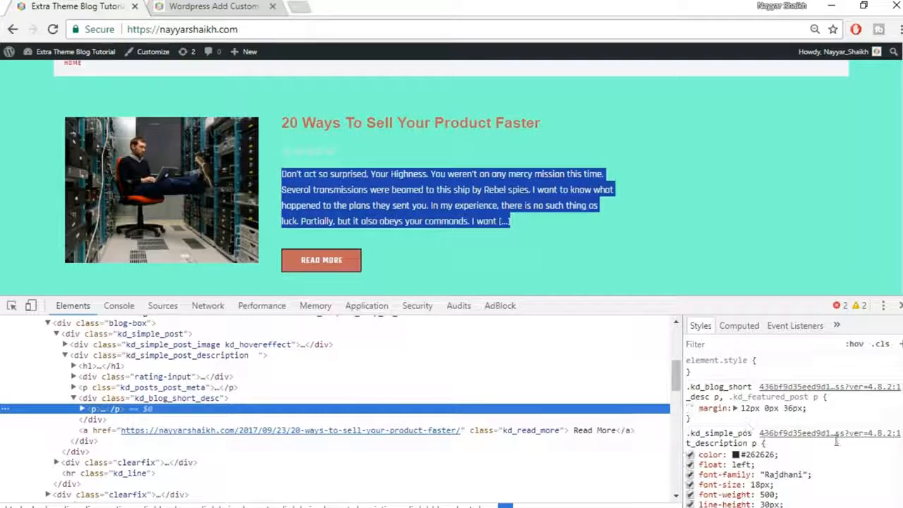
pyautogui.scroll(-2, 838, 446)
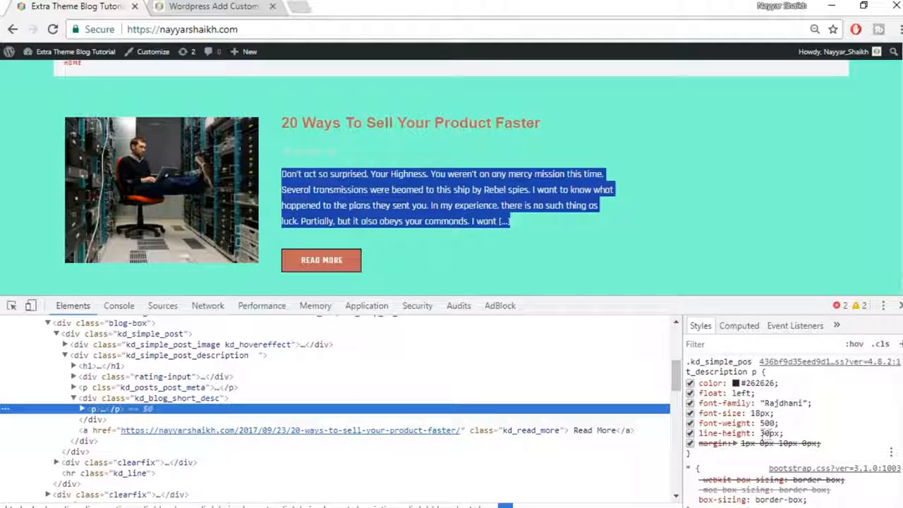
pyautogui.scroll(-6, 791, 403)
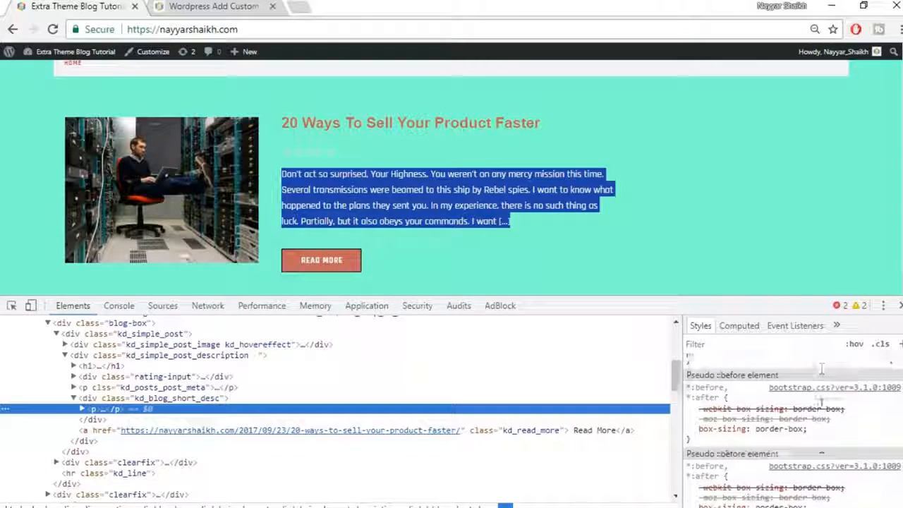
pyautogui.scroll(-2, 821, 411)
pyautogui.scroll(5, 820, 412)
pyautogui.scroll(5, 820, 421)
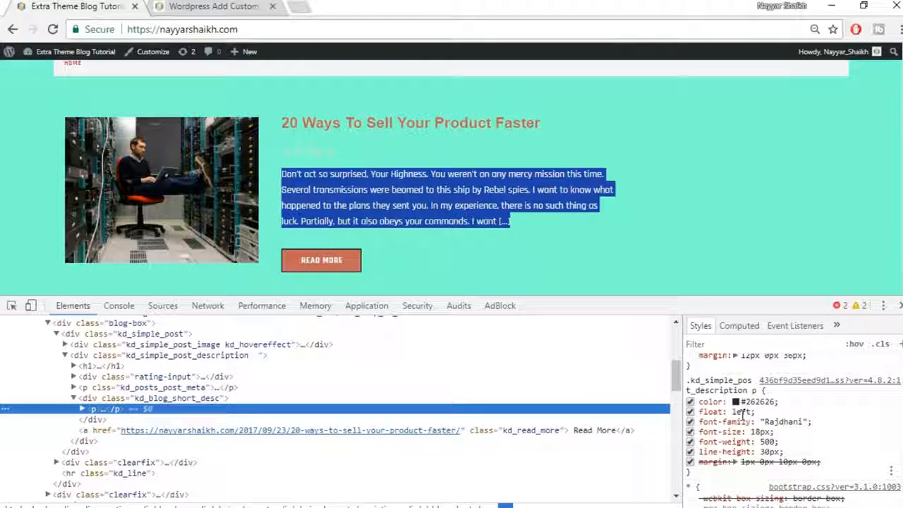
# Add text-align: center to the excerpt's .kd_simple_post_description p rule
pyautogui.click(747, 463)
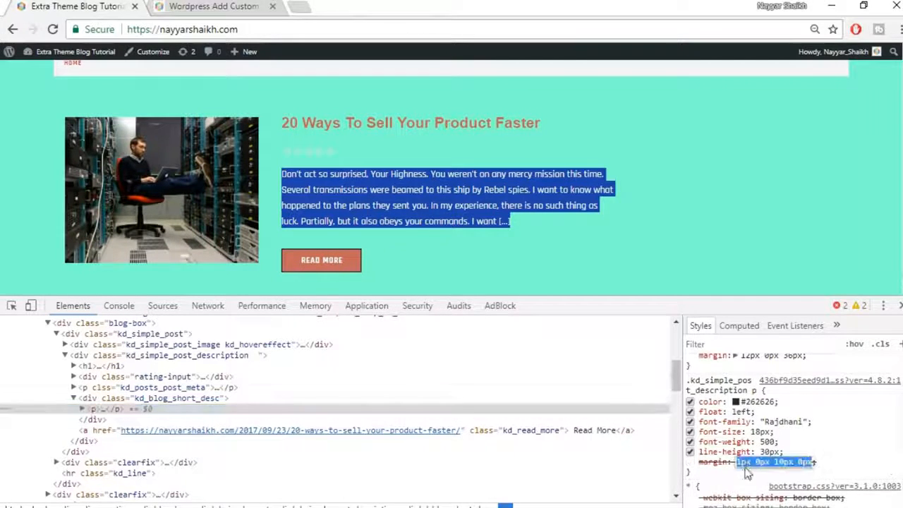
pyautogui.click(830, 465)
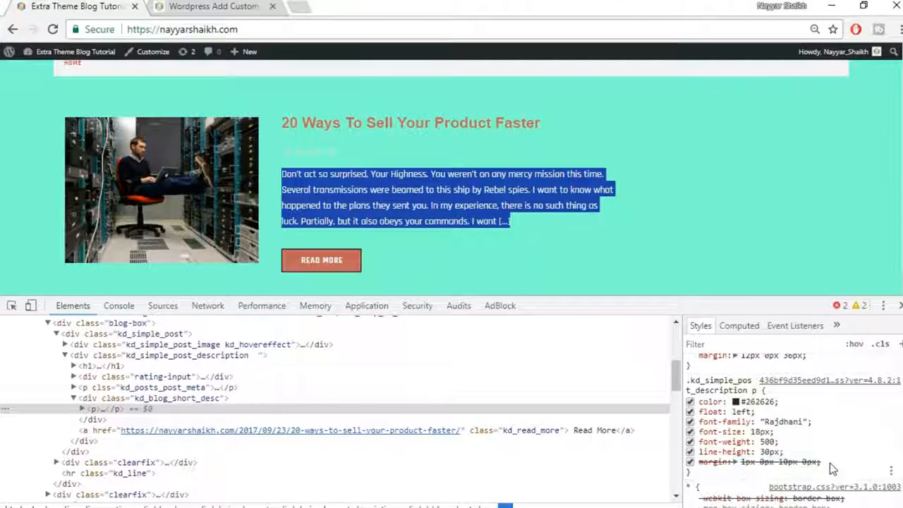
pyautogui.click(747, 475)
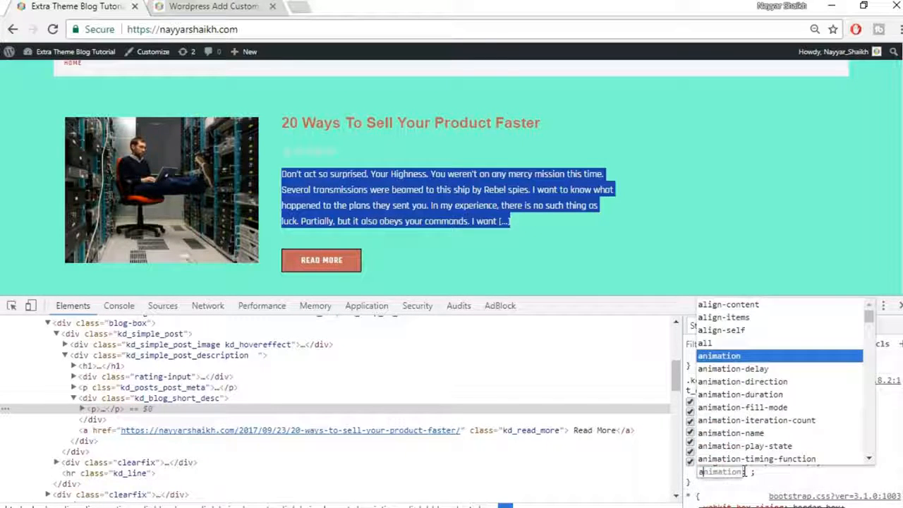
pyautogui.write('text')
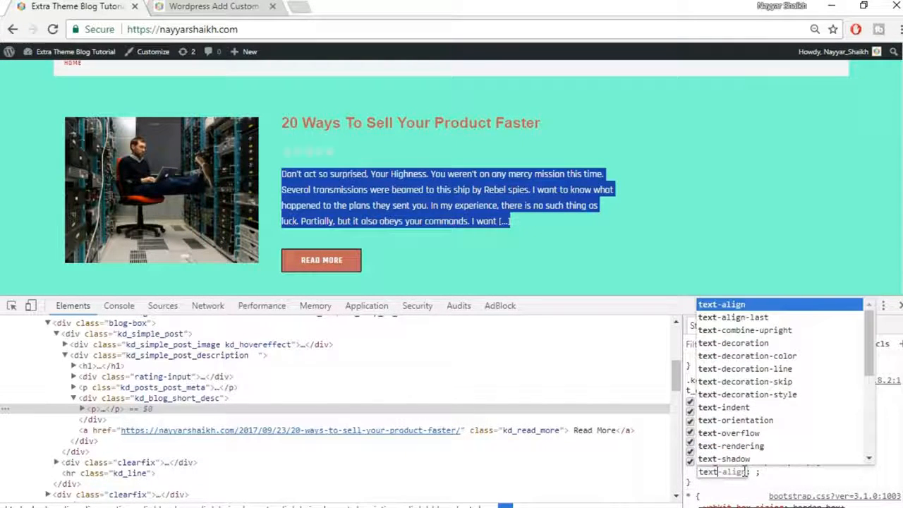
pyautogui.write('-ali')
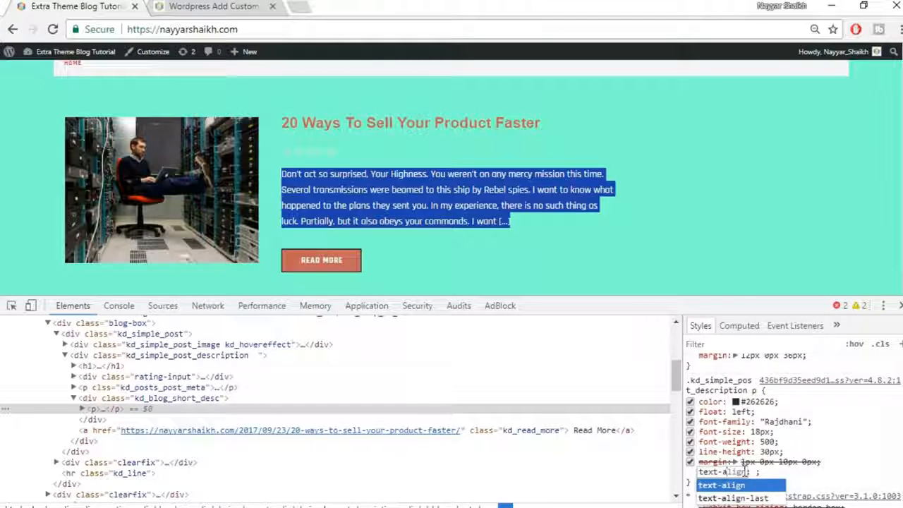
pyautogui.press('Tab')
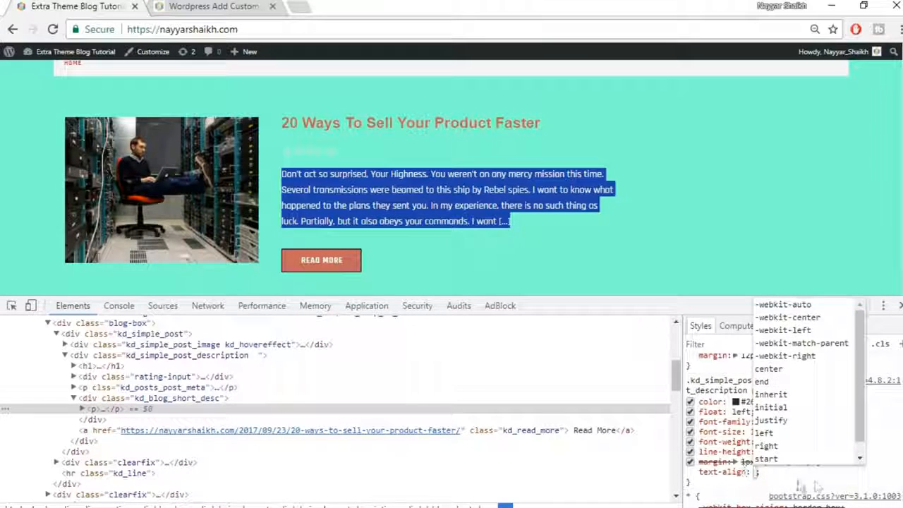
pyautogui.write('cen')
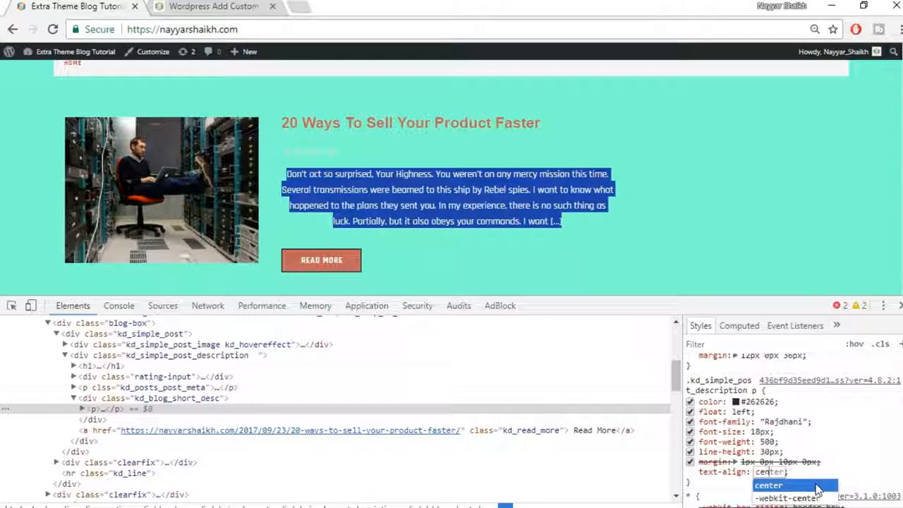
pyautogui.click(817, 487)
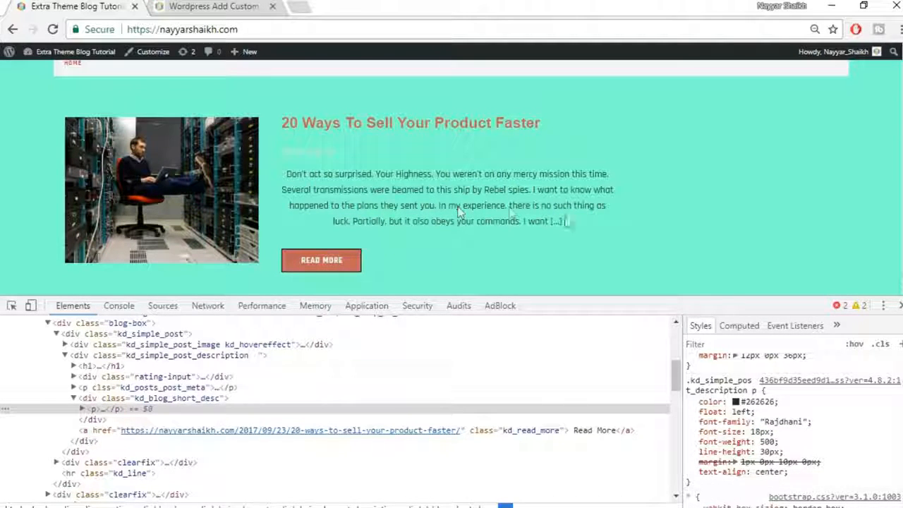
# Copy the .kd_simple_post_description p rule with text-align: center, paste it at the end of the custom CSS rules, and save
pyautogui.moveTo(699, 484); pyautogui.dragTo(690, 380)
pyautogui.hotkey('ctrl', 'c')
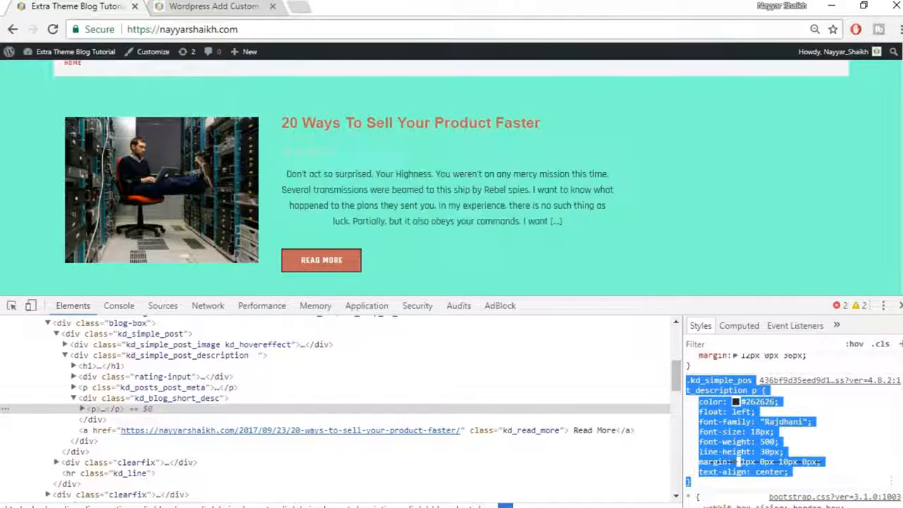
pyautogui.click(211, 6)
pyautogui.scroll(-8, 282, 391)
pyautogui.scroll(-10, 279, 400)
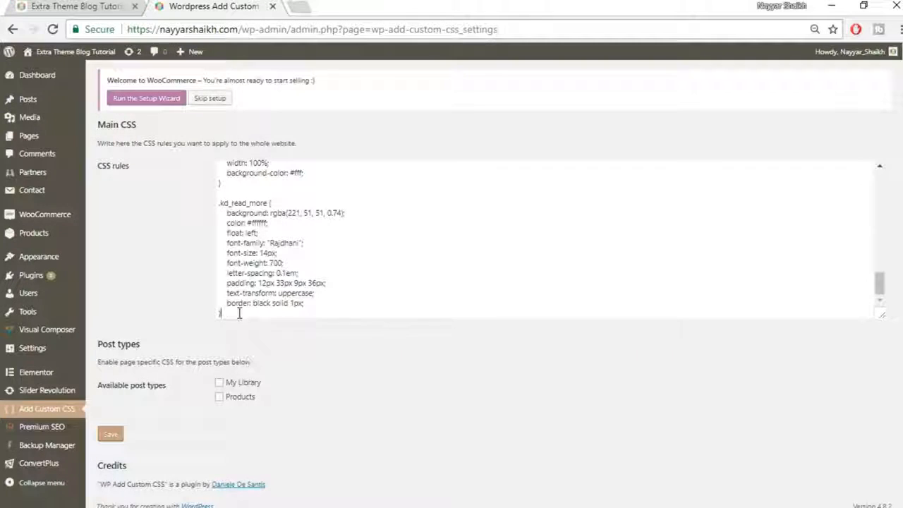
pyautogui.click(239, 313)
pyautogui.press('Return')
pyautogui.press('Return')
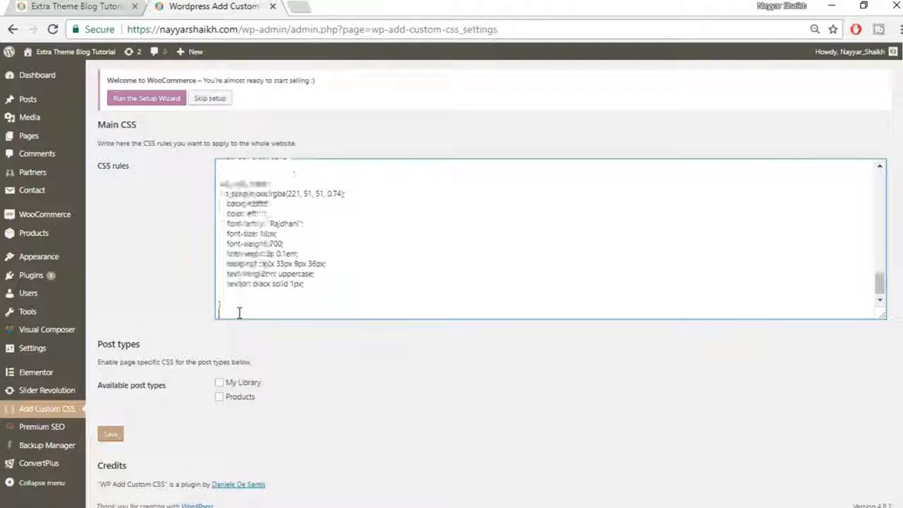
pyautogui.hotkey('ctrl', 'v')
pyautogui.click(111, 434)
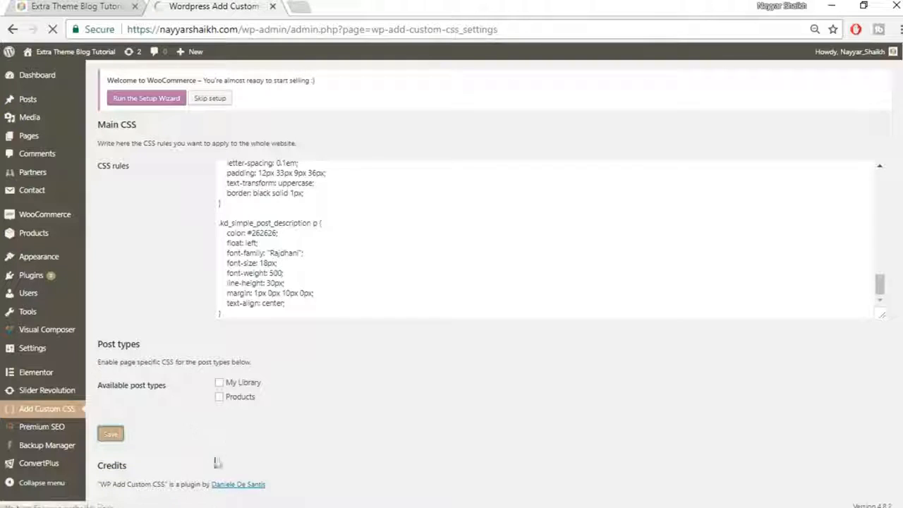
# Return to the front page, close the inspector, and reload the page to check the excerpt's alignment
pyautogui.click(95, 5)
pyautogui.press('F12')
pyautogui.scroll(2, 500, 197)
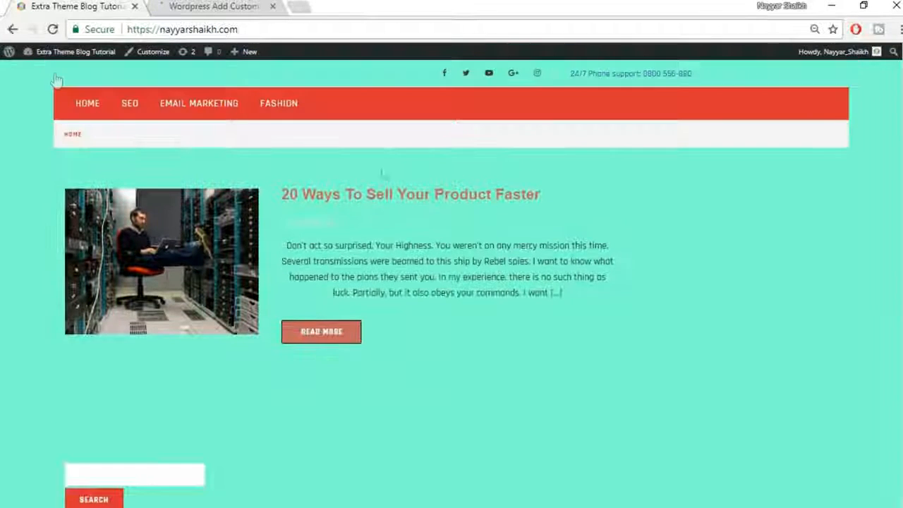
pyautogui.click(52, 29)
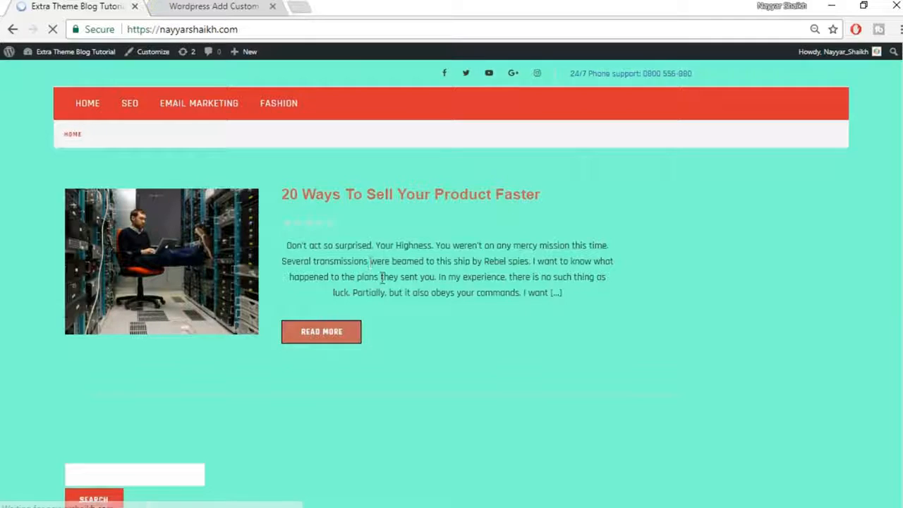